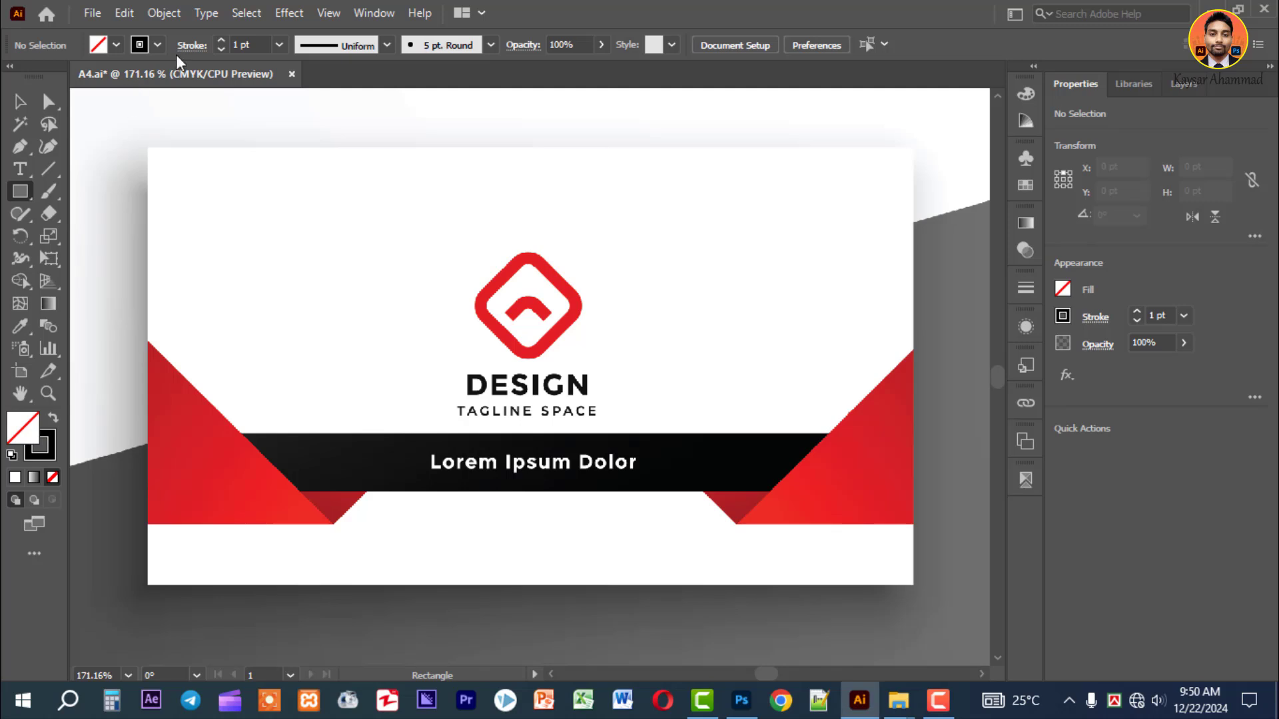
Draw an unfilled rectangle with a 1 pt black stroke over the business card's outline, about 358 × 206 pt.
click(158, 48)
drag(147, 146, 914, 586)
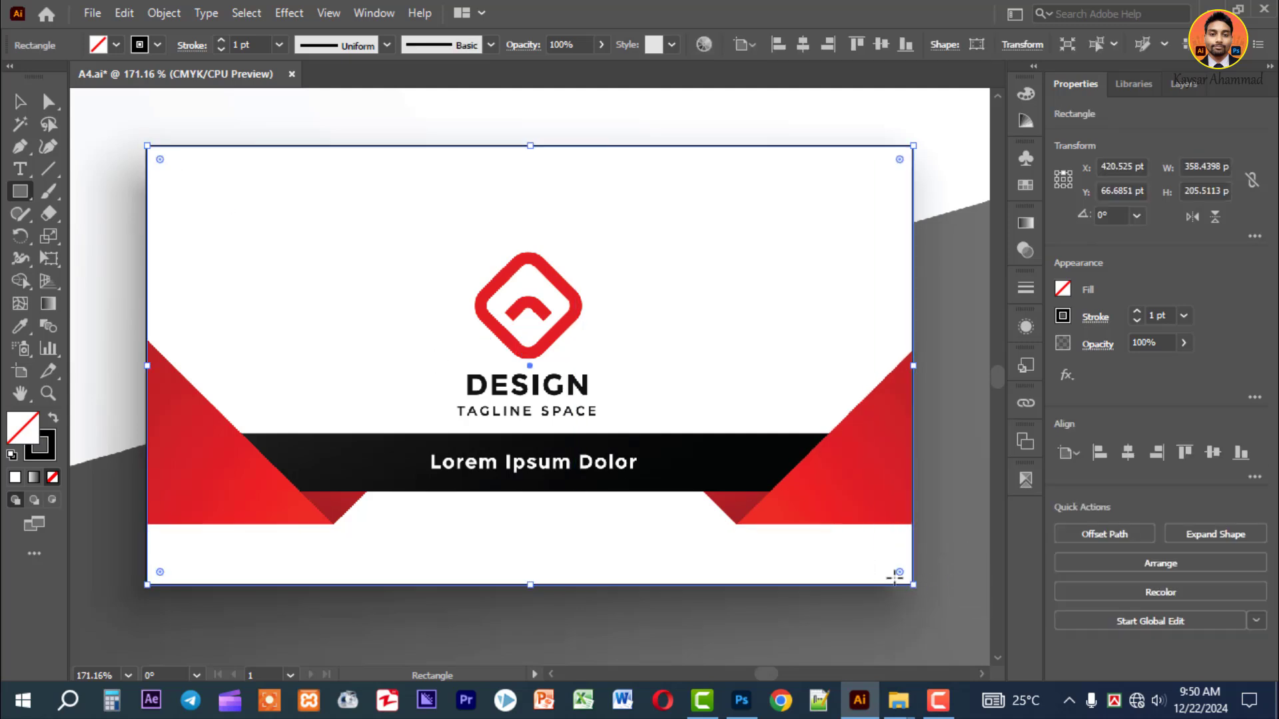
key(v)
click(272, 203)
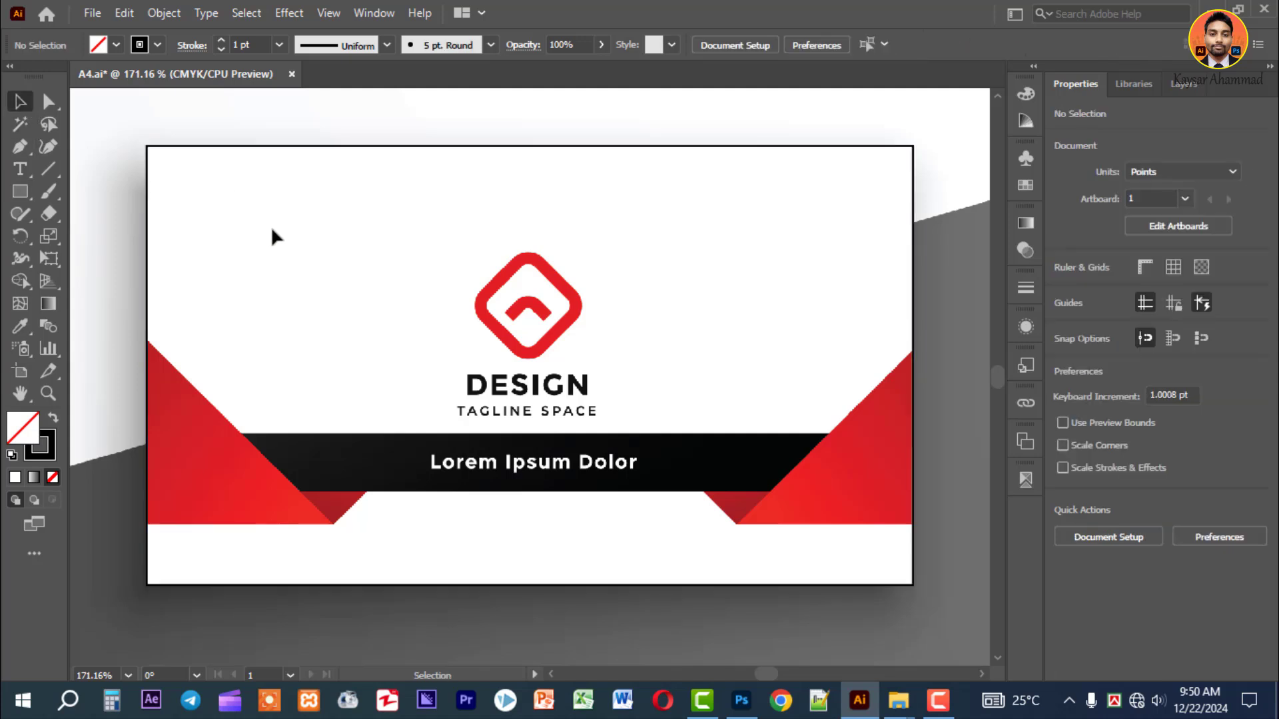
Trace the large red triangle at the card's left edge with the Pen tool as a closed path, about 87 × 86 pt.
drag(116, 293, 378, 544)
drag(589, 536, 486, 471)
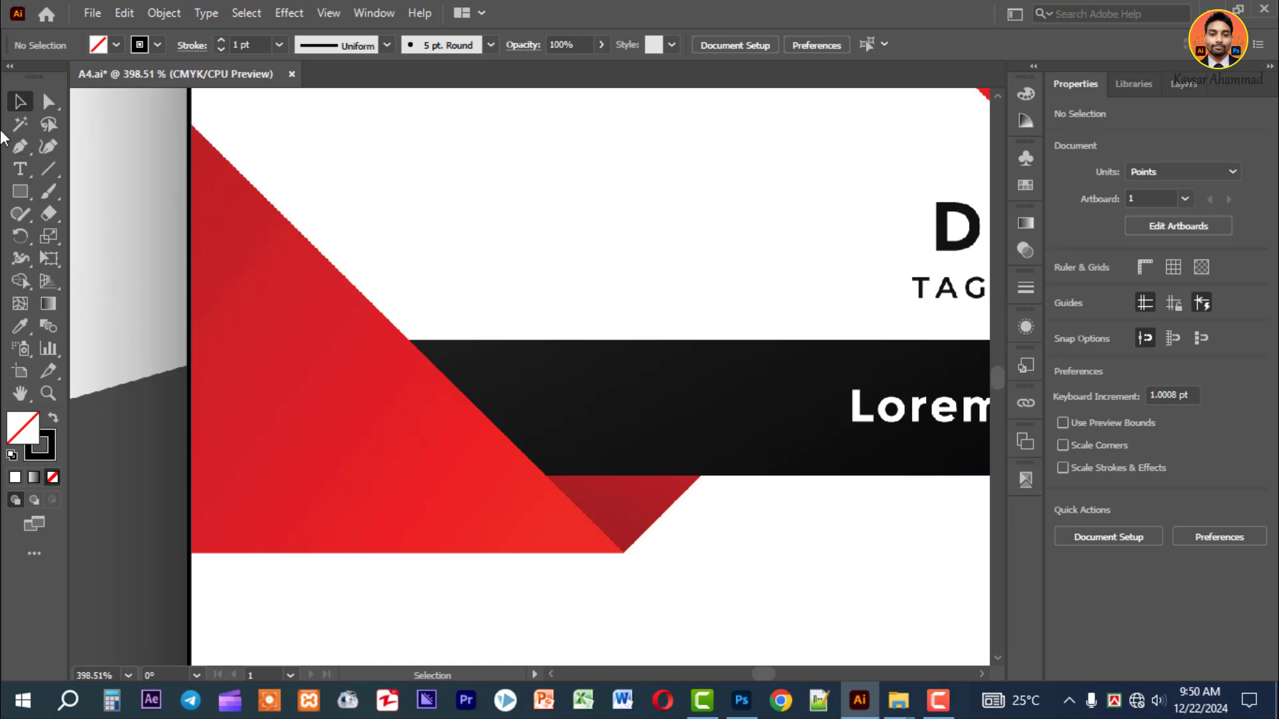
drag(20, 147, 101, 146)
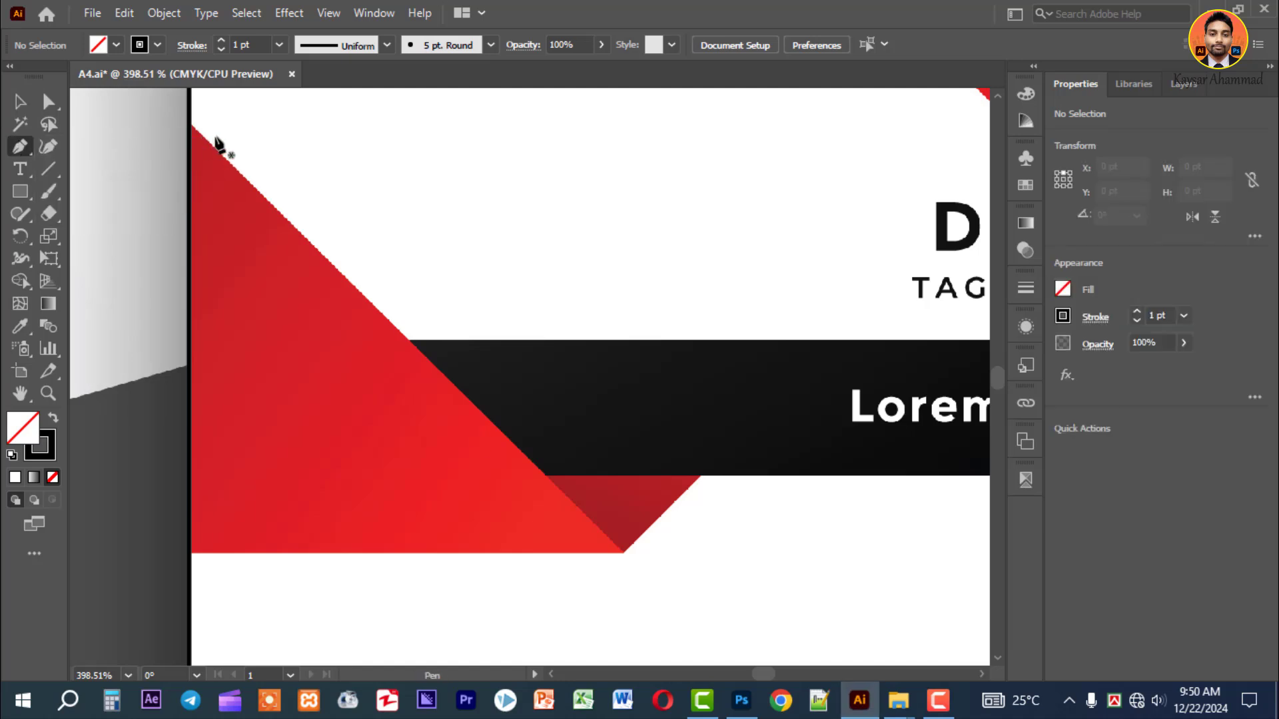
drag(283, 174, 271, 191)
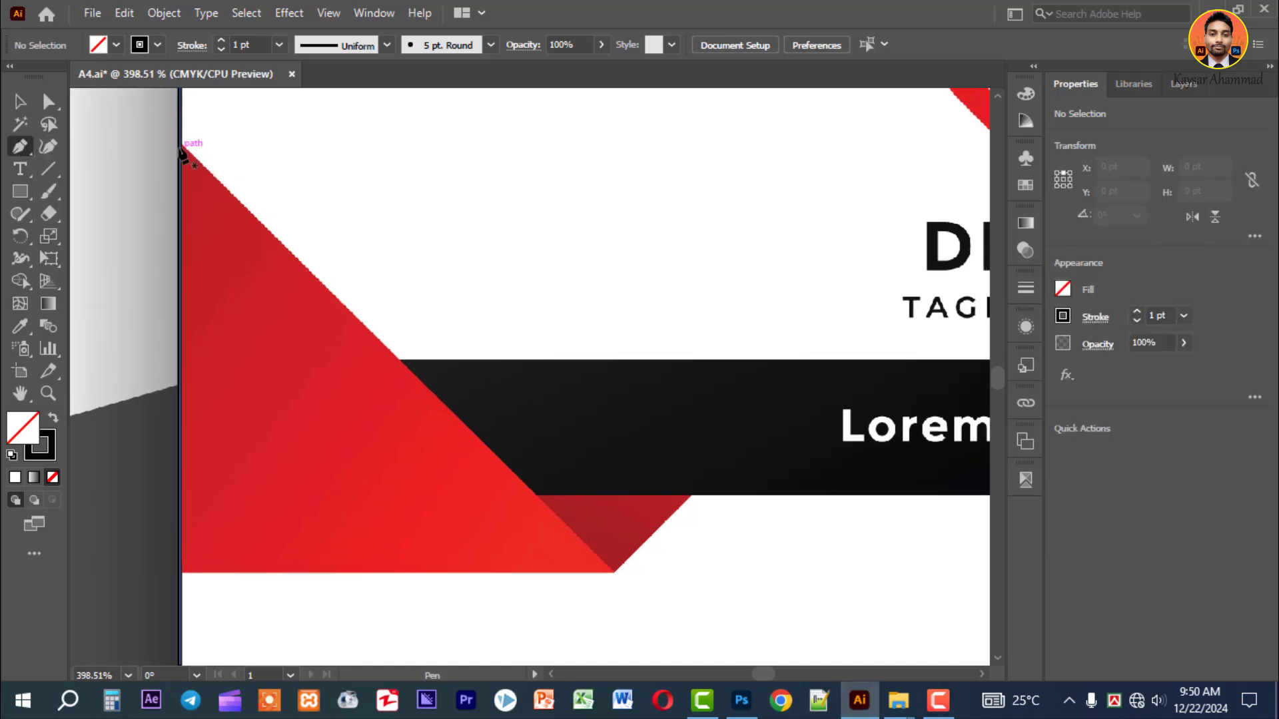
click(179, 142)
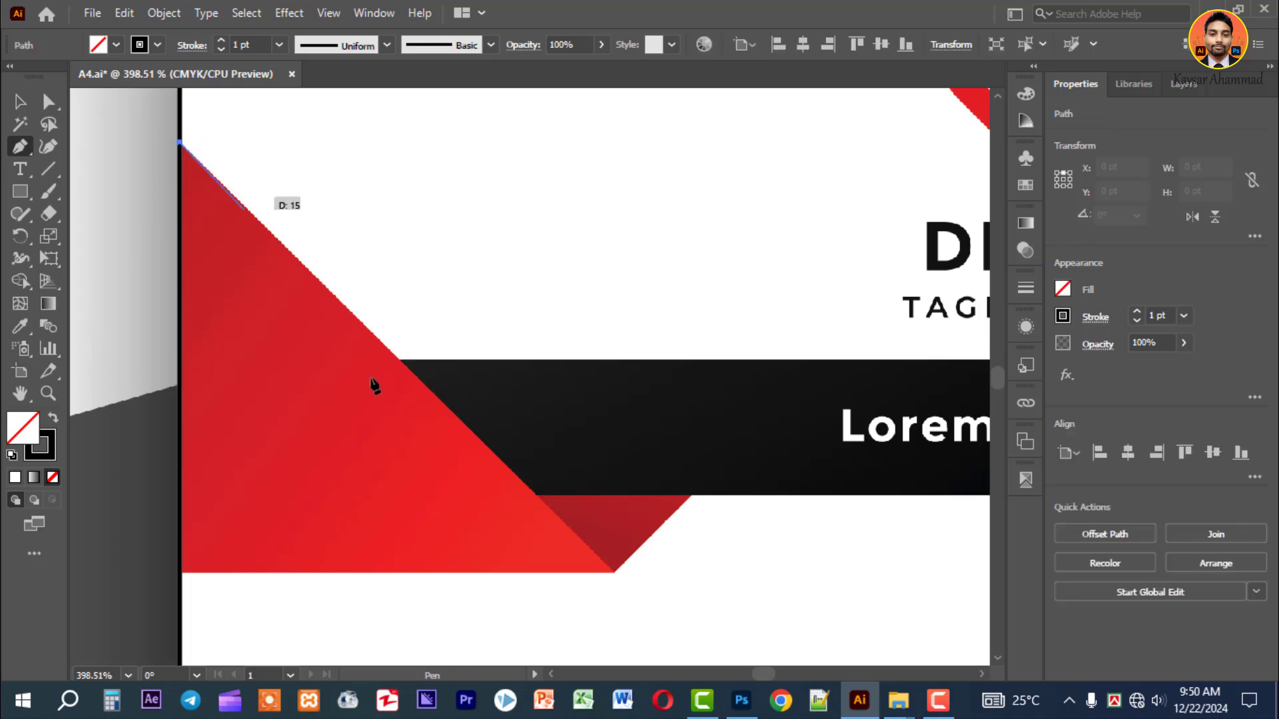
click(612, 572)
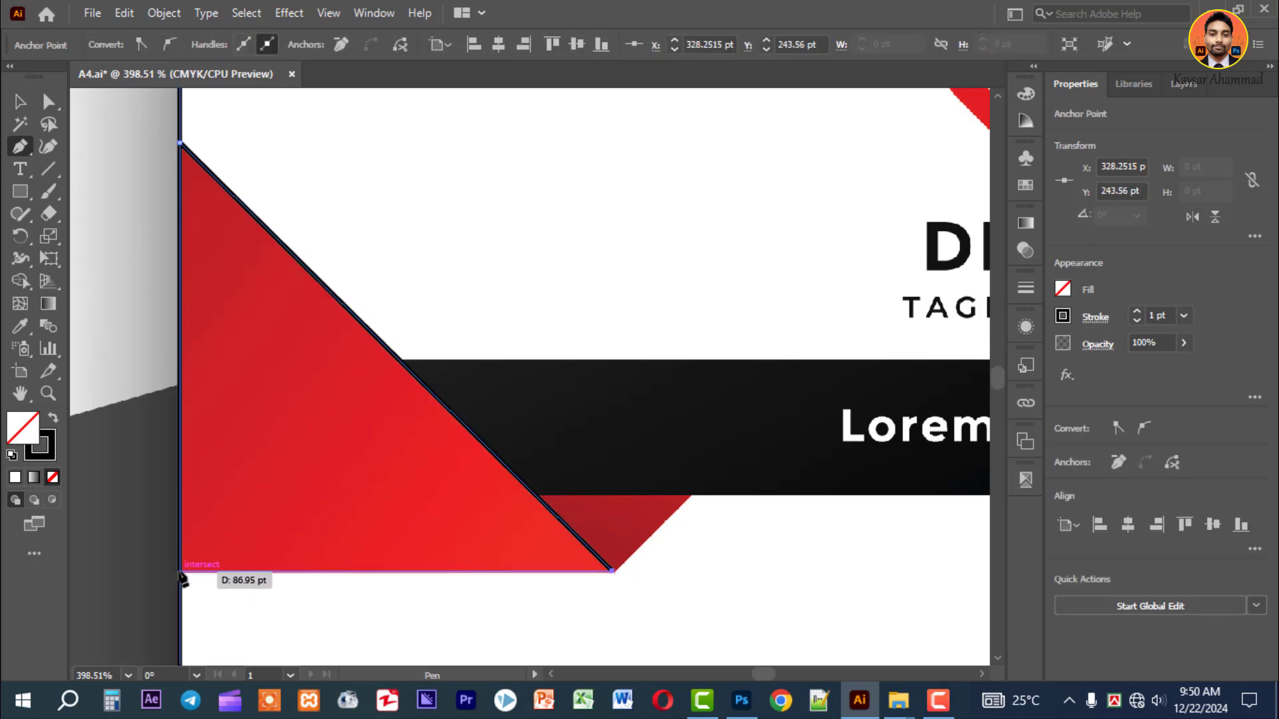
click(181, 572)
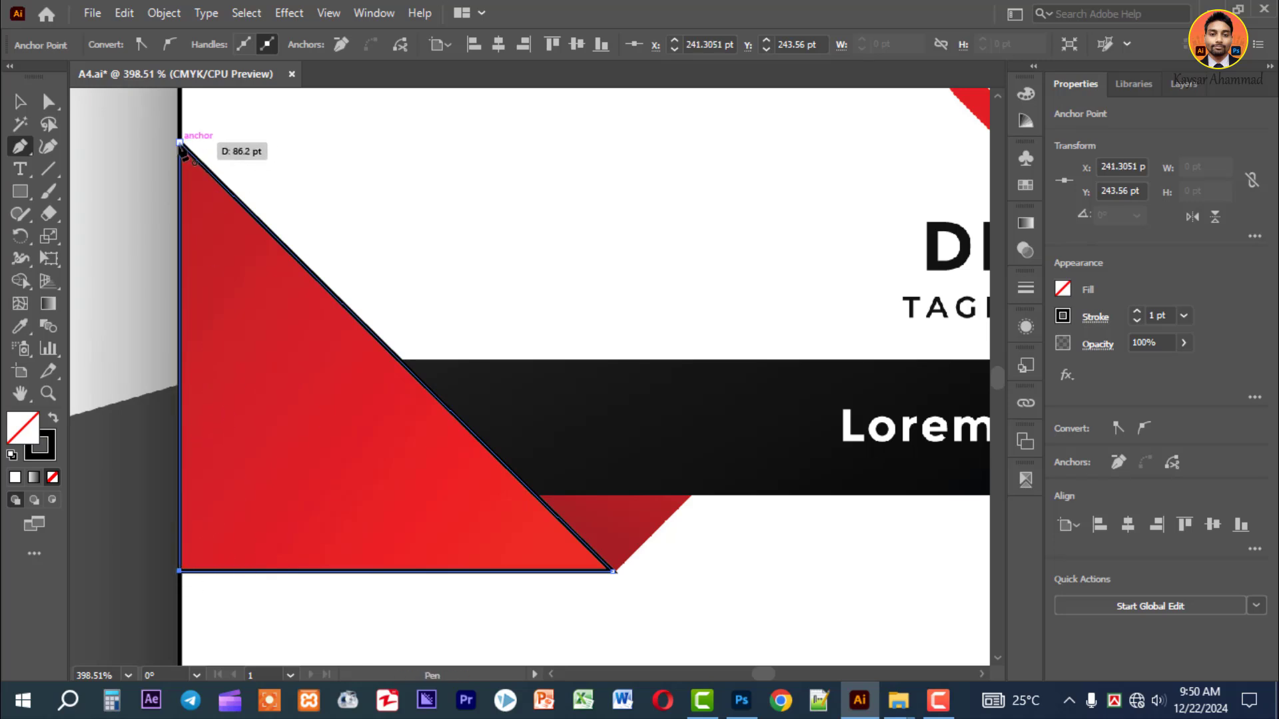
click(181, 142)
click(20, 102)
click(155, 261)
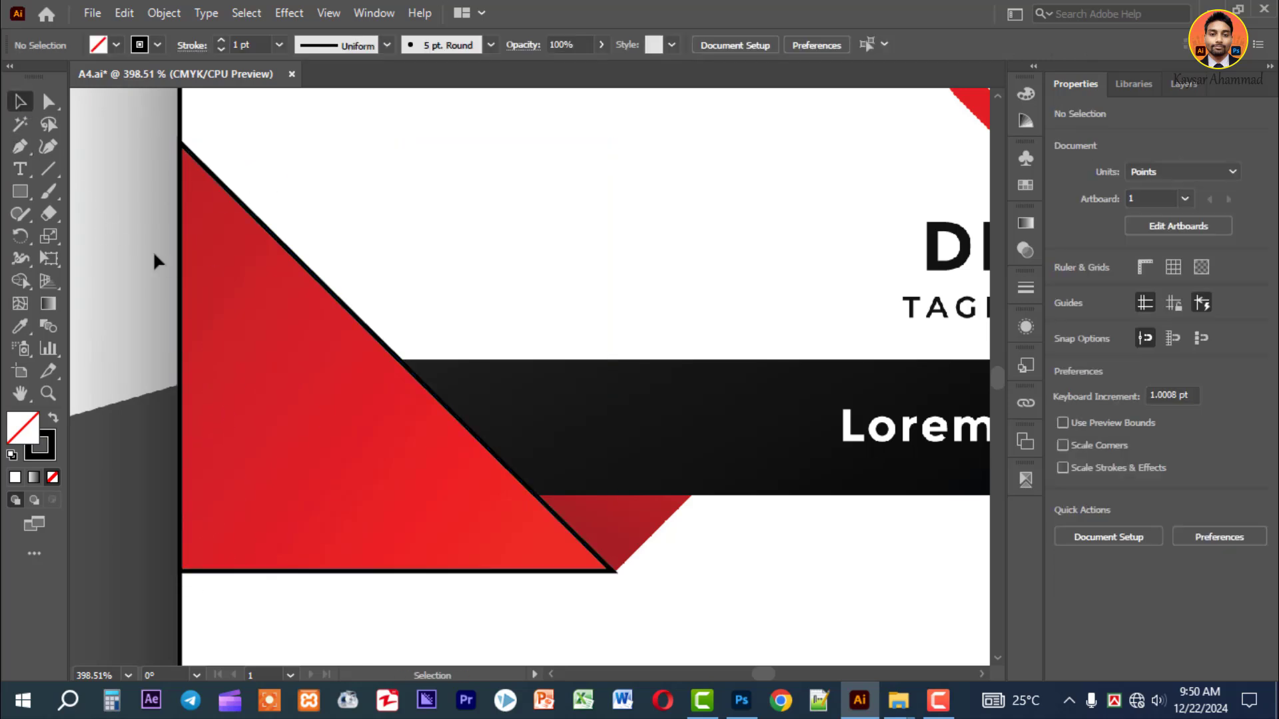
Trace the small dark red fold triangle below the black band with the Pen tool as a closed path, about 31 × 15 pt.
click(20, 145)
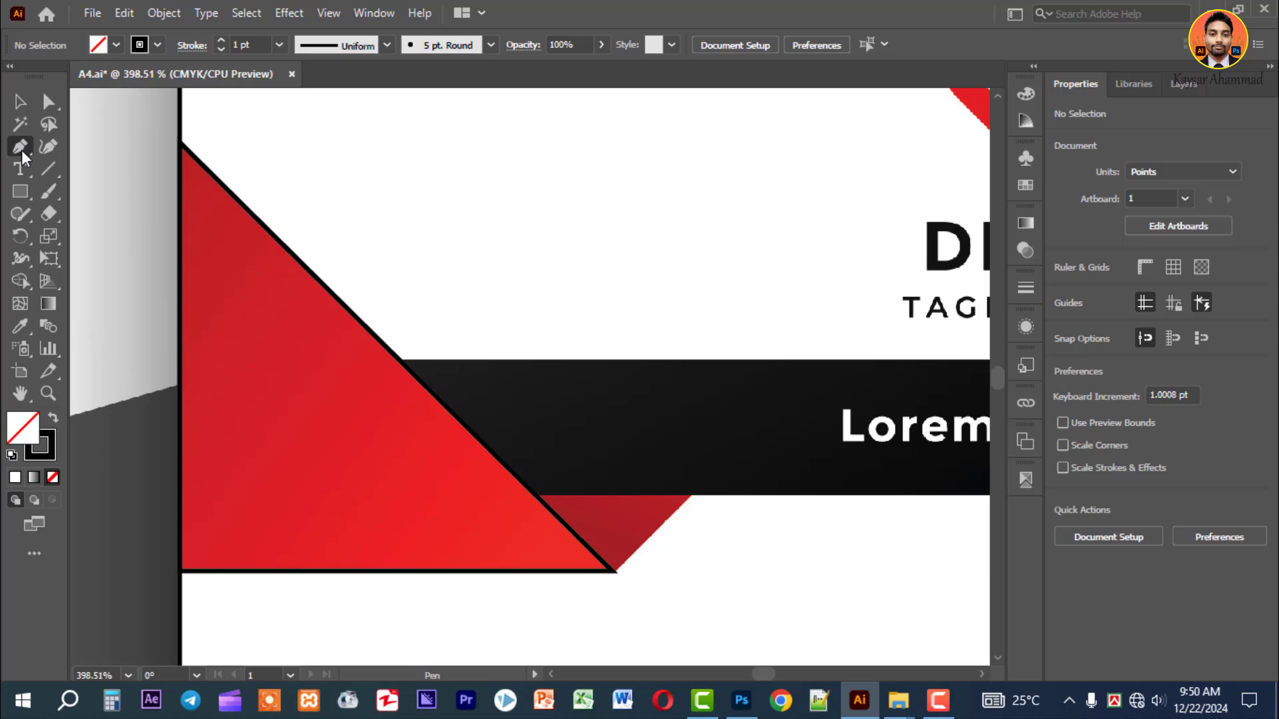
click(612, 571)
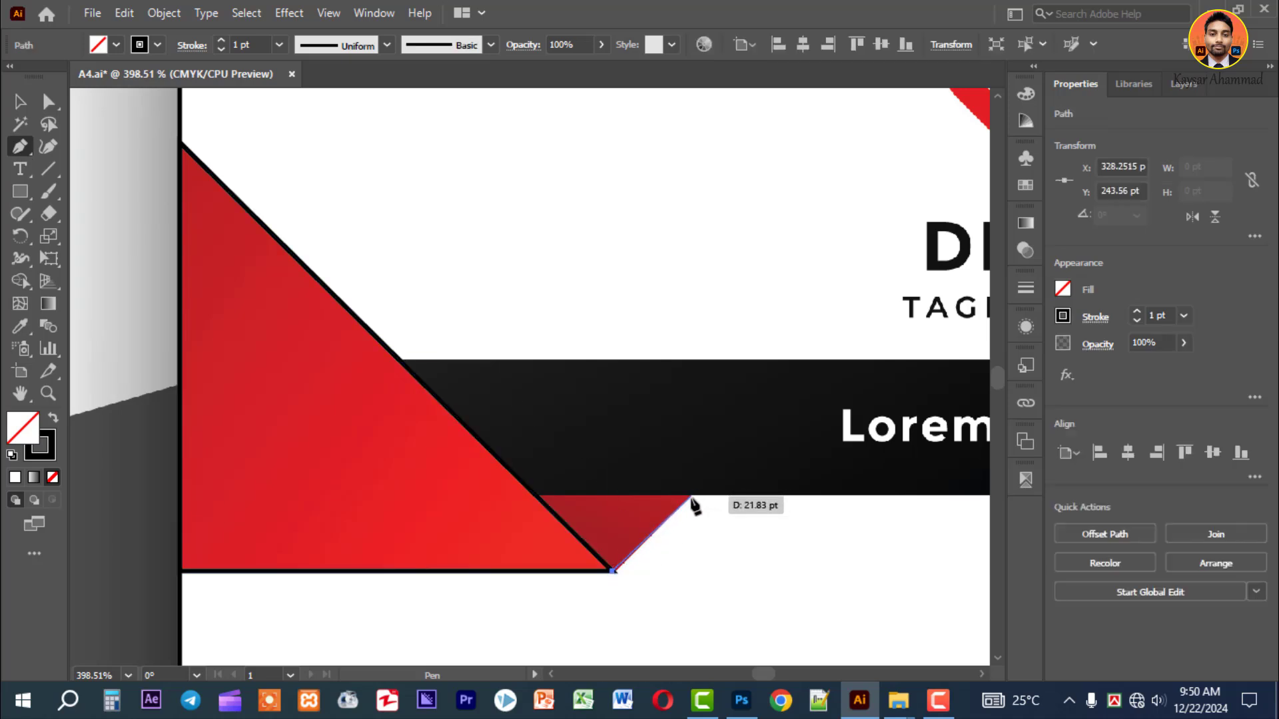
click(691, 495)
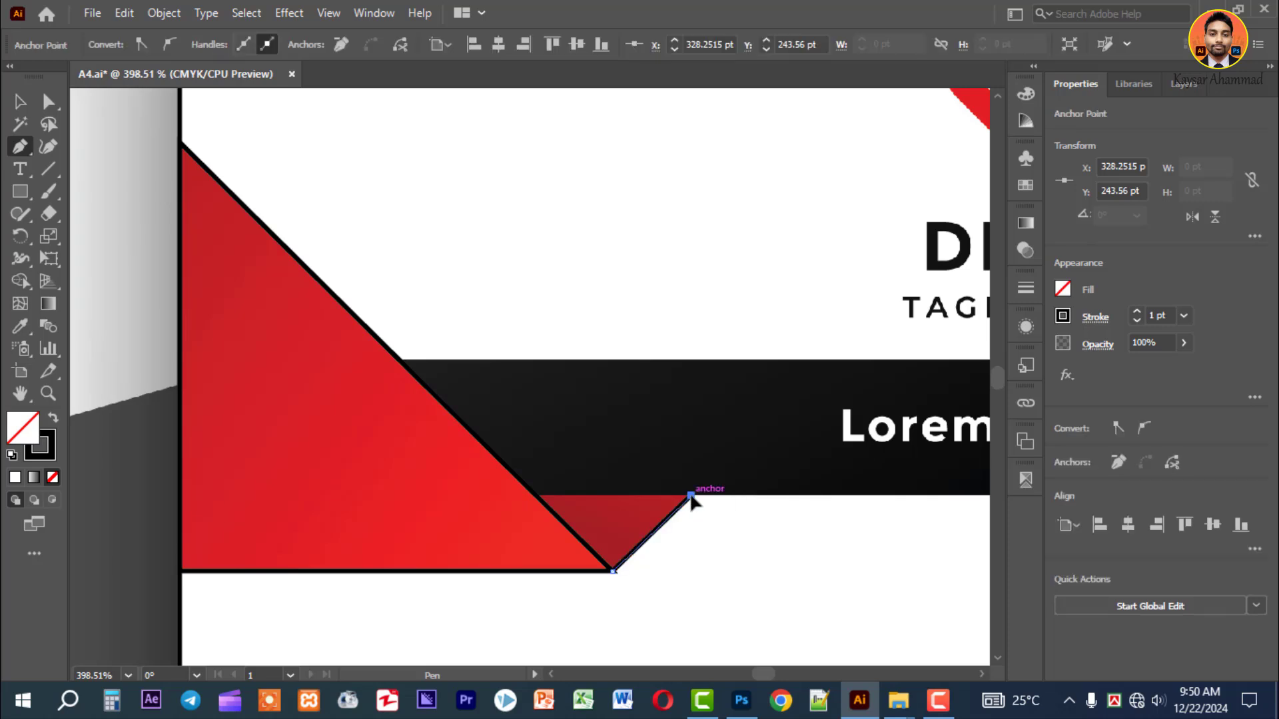
shift+click(536, 496)
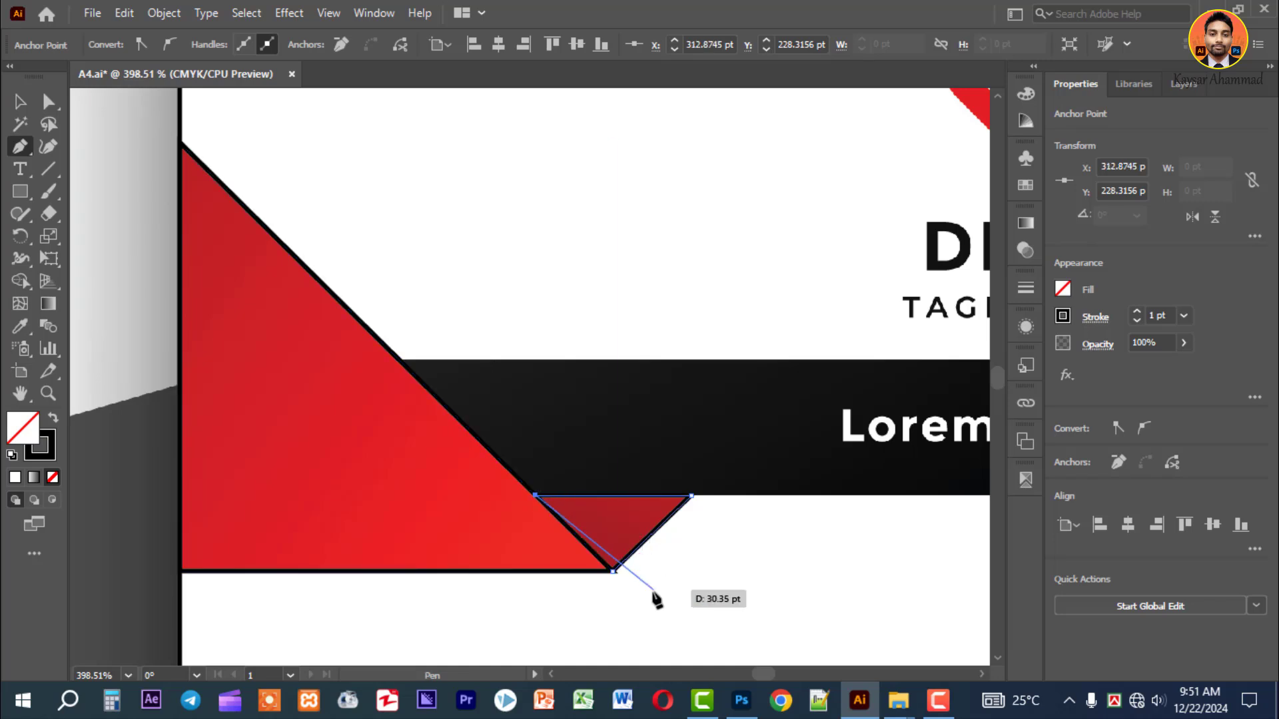
click(612, 571)
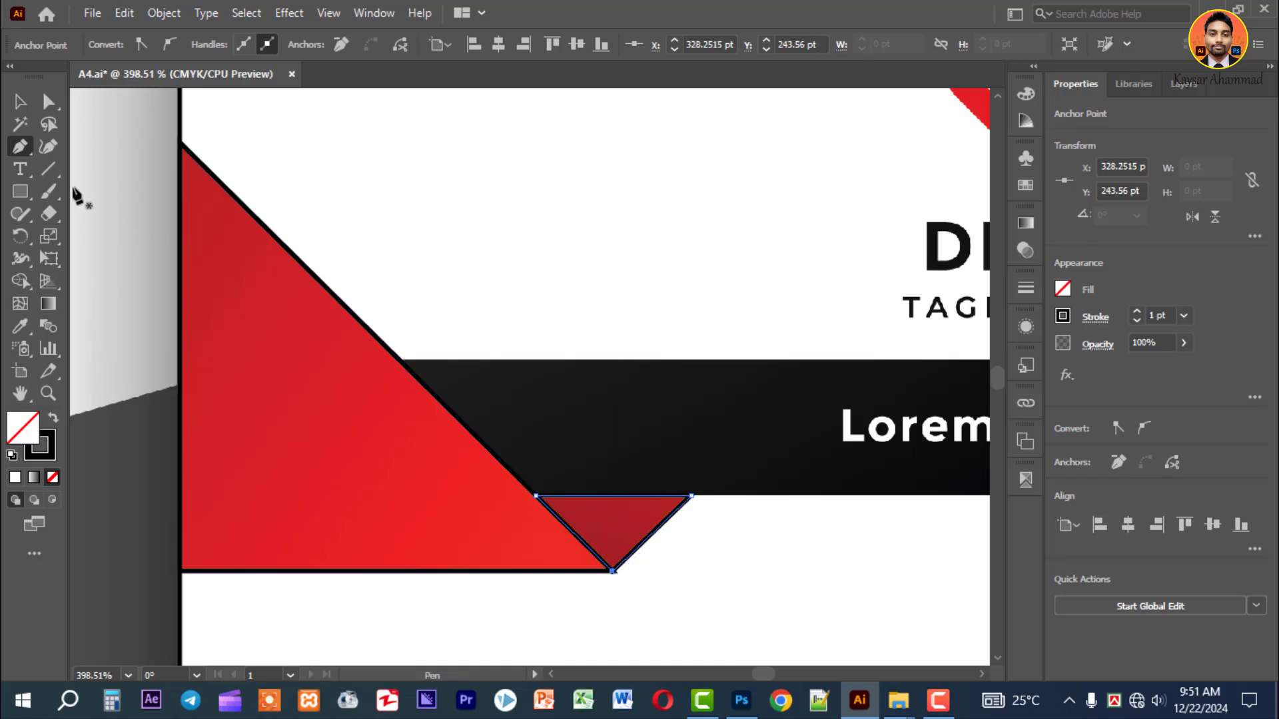
click(20, 101)
click(742, 565)
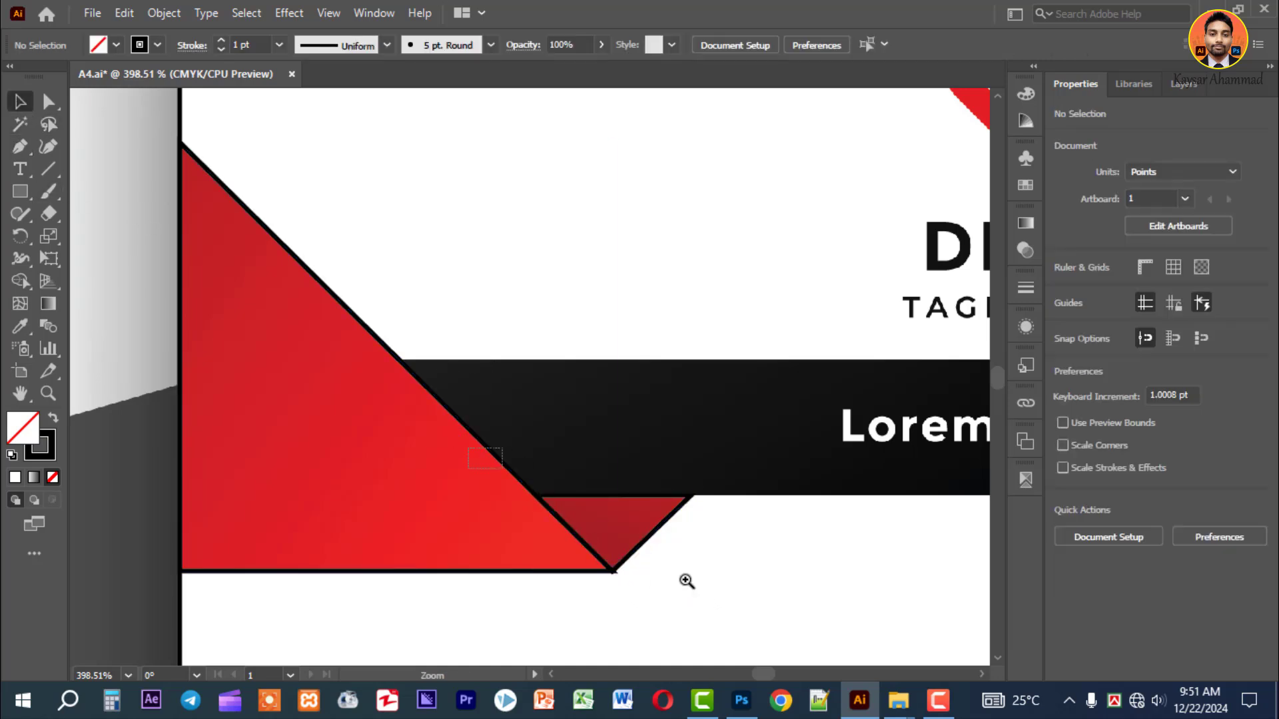
Align the strokes of both traced triangles to the inside of their paths.
scroll(686, 579, up, 5)
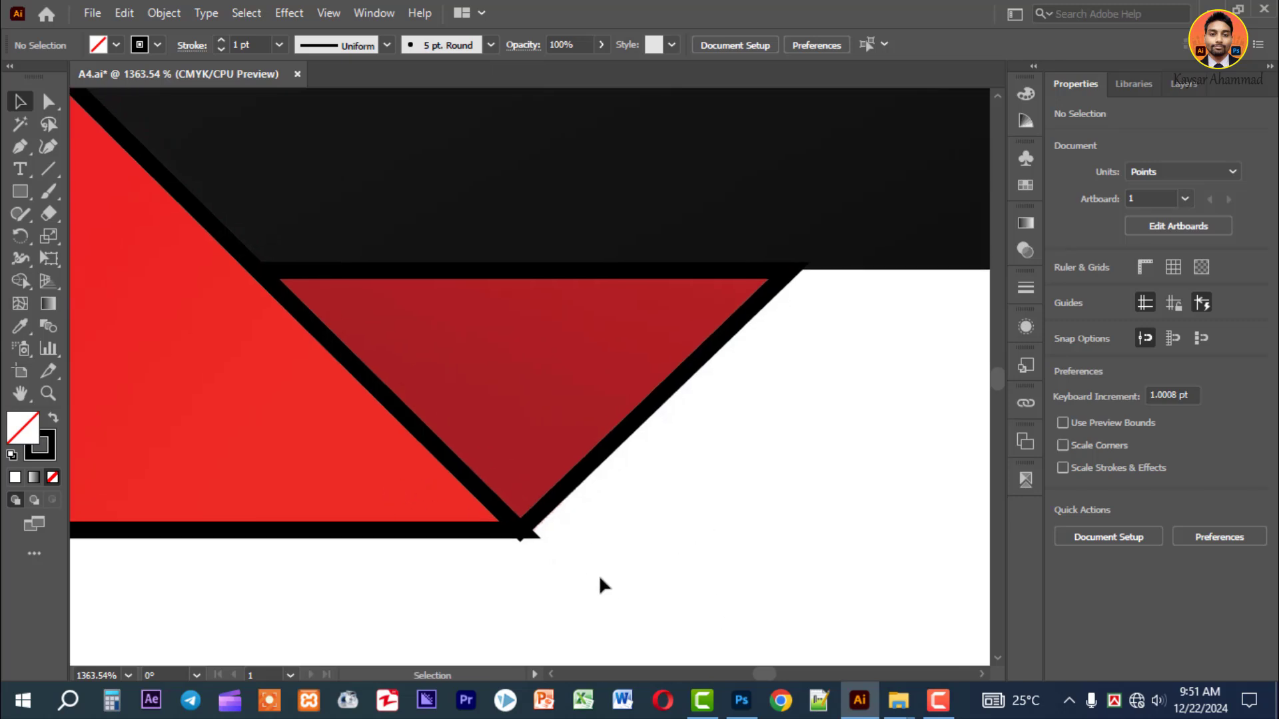
click(466, 474)
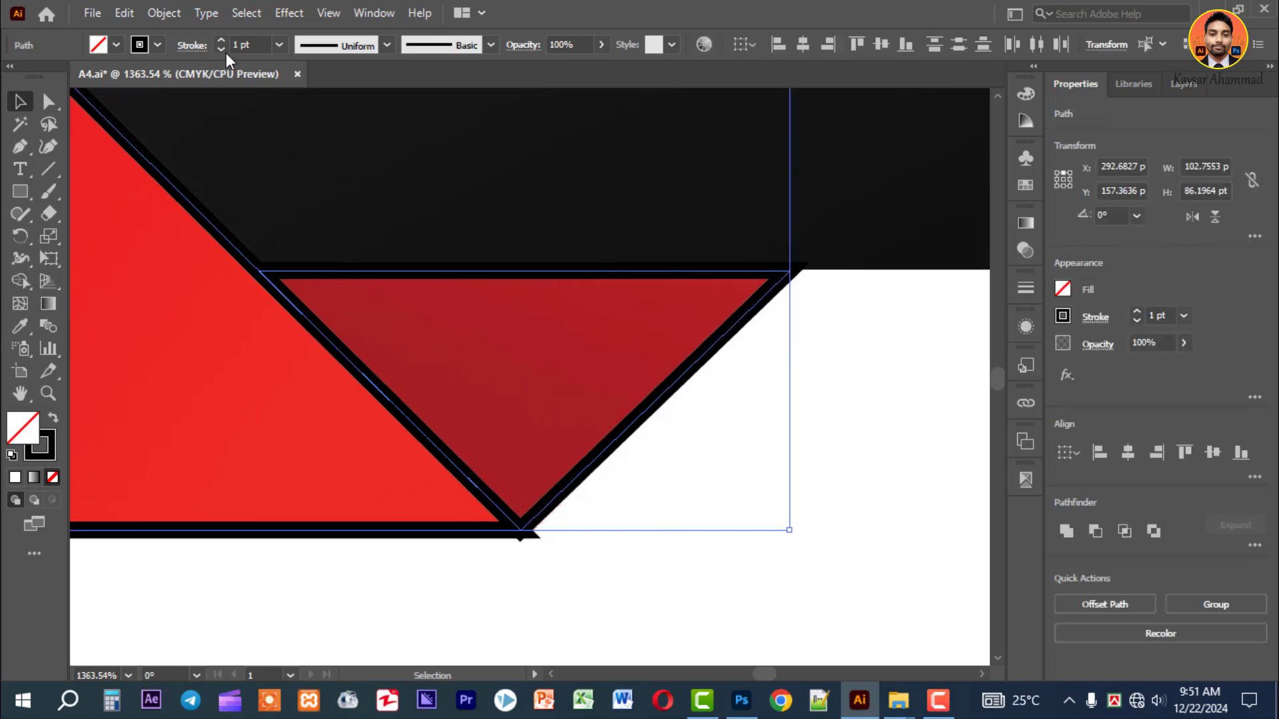
click(189, 47)
click(95, 143)
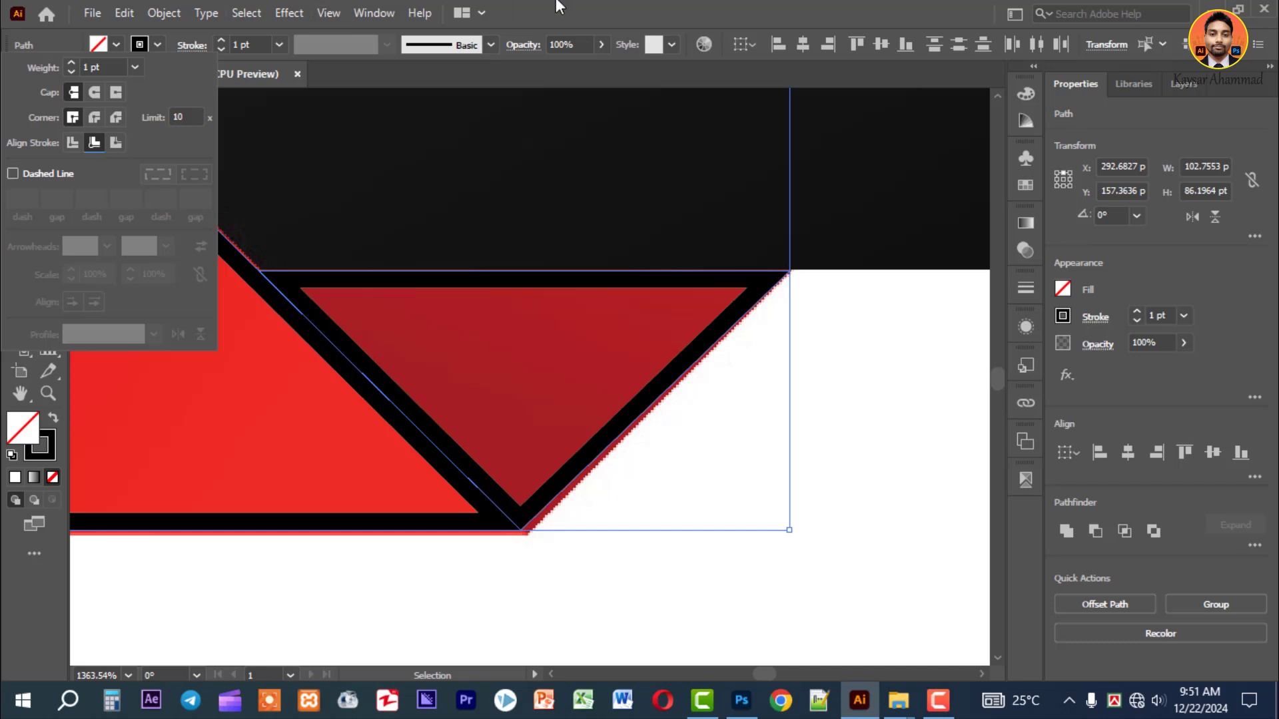
click(786, 319)
click(841, 489)
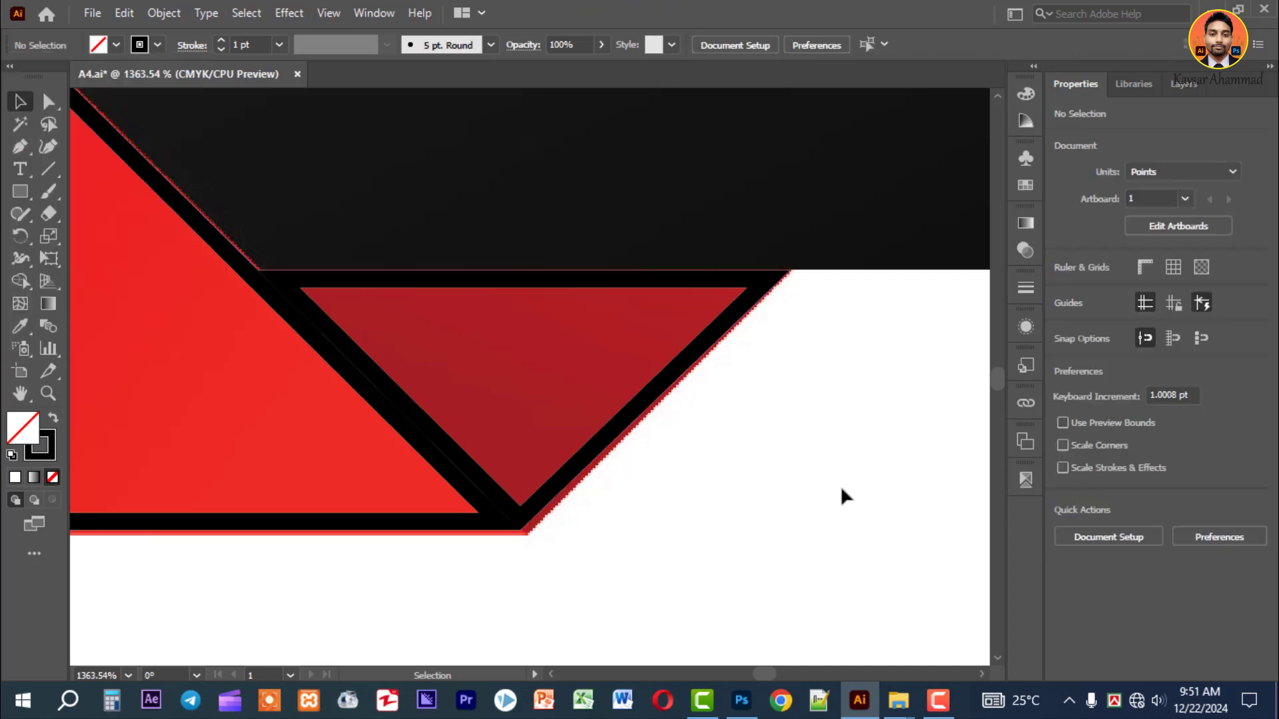
Swap the small fold triangle's stroke and fill, and set its fill to the dark blue swatch.
key(ctrl+space)
key(ctrl+alt+space)
ctrl+alt+click(350, 402)
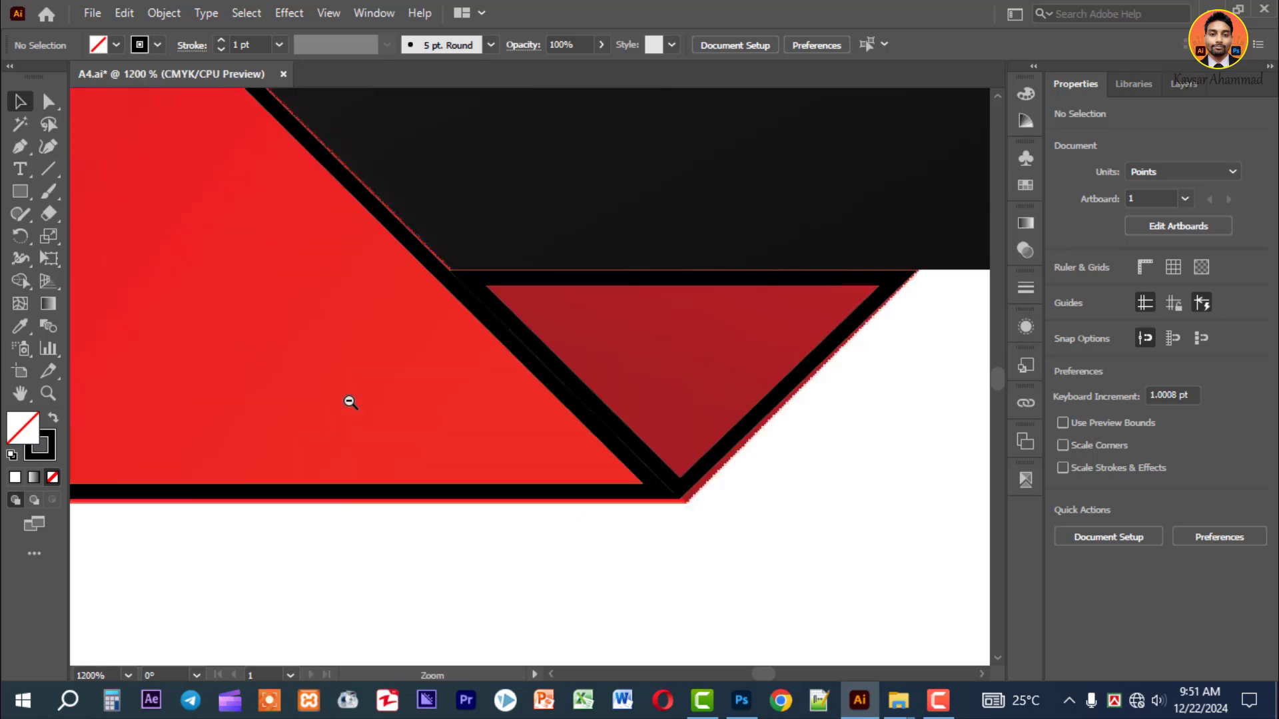
click(599, 417)
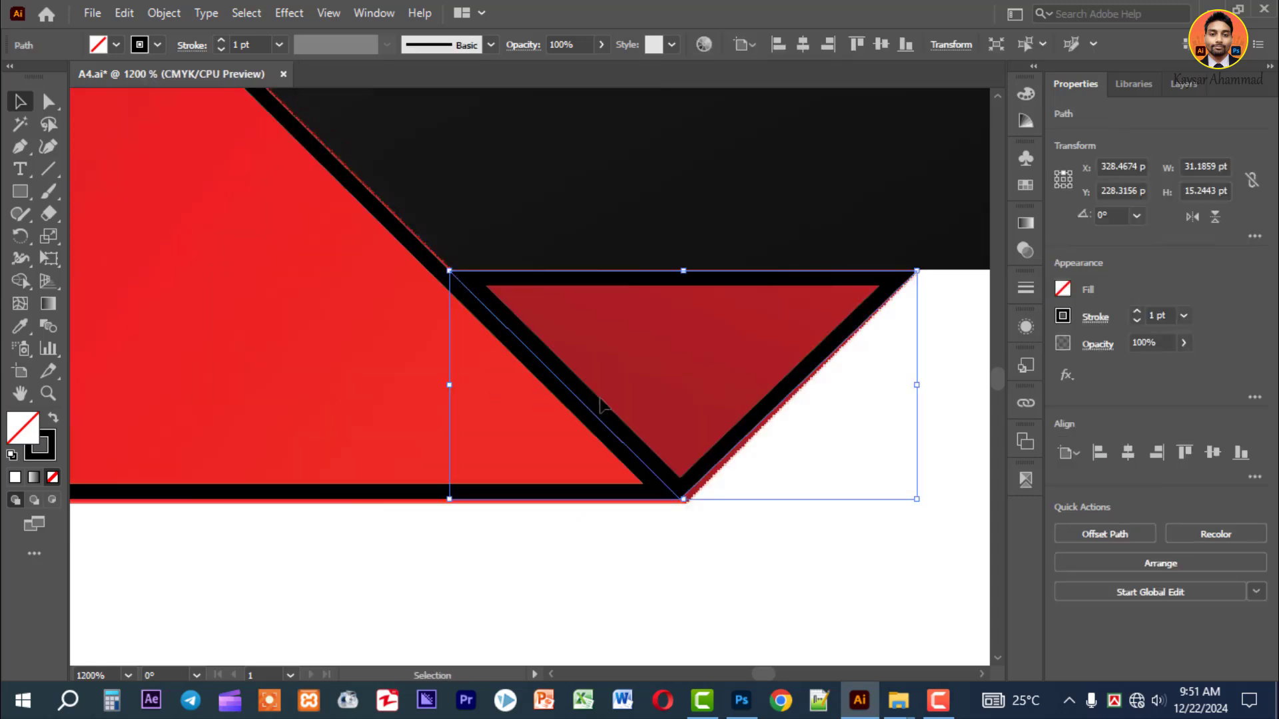
click(50, 419)
click(725, 578)
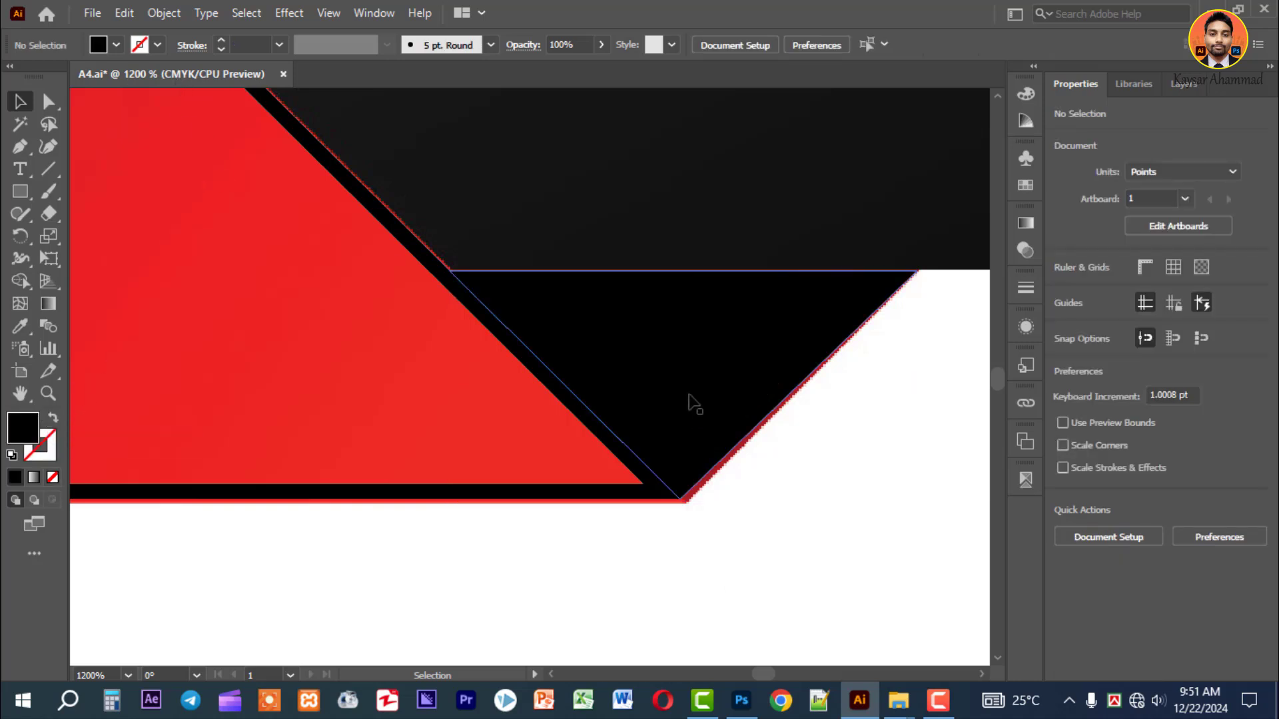
click(689, 399)
click(116, 45)
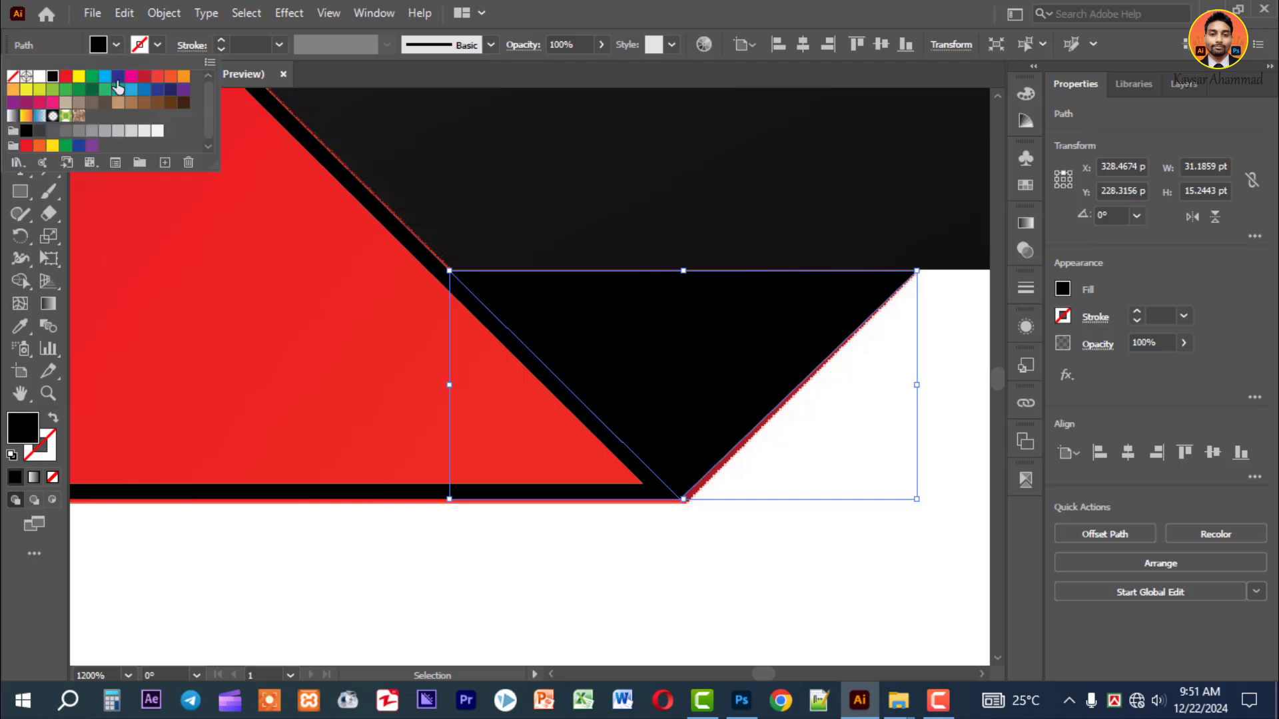
click(118, 89)
click(584, 634)
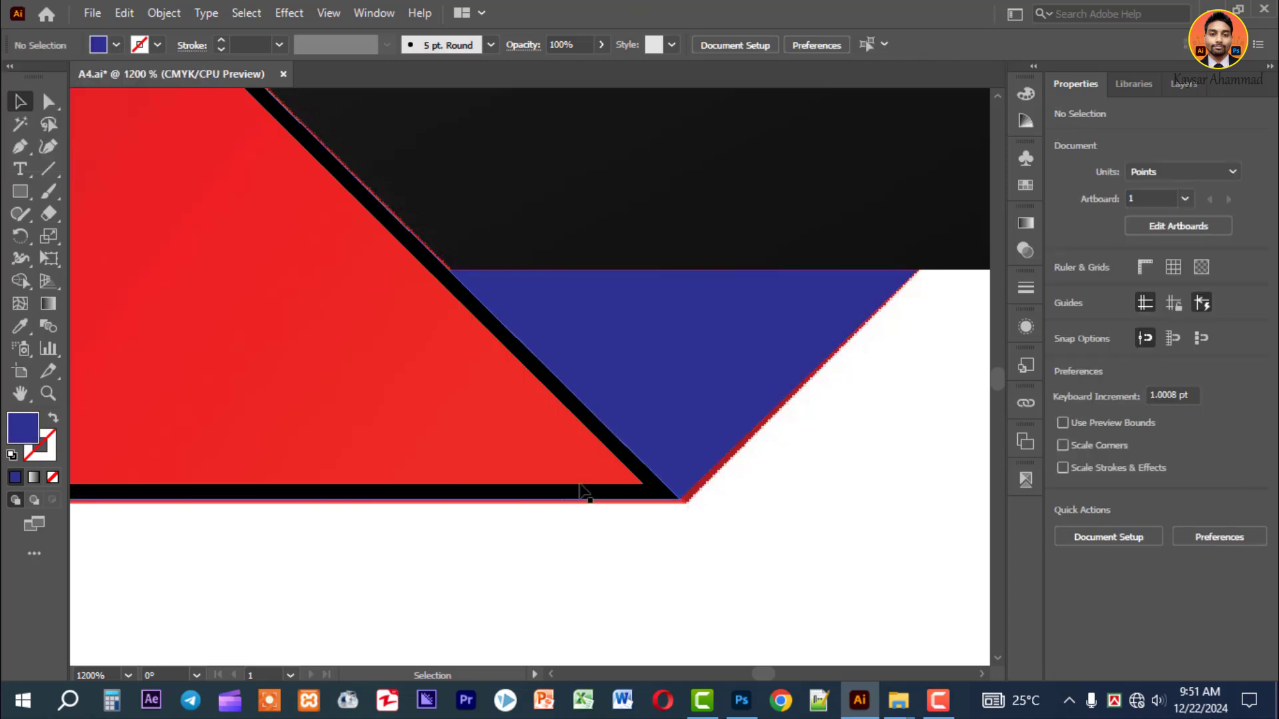
Swap the large triangle's stroke and fill, and set its fill to the green swatch.
click(588, 432)
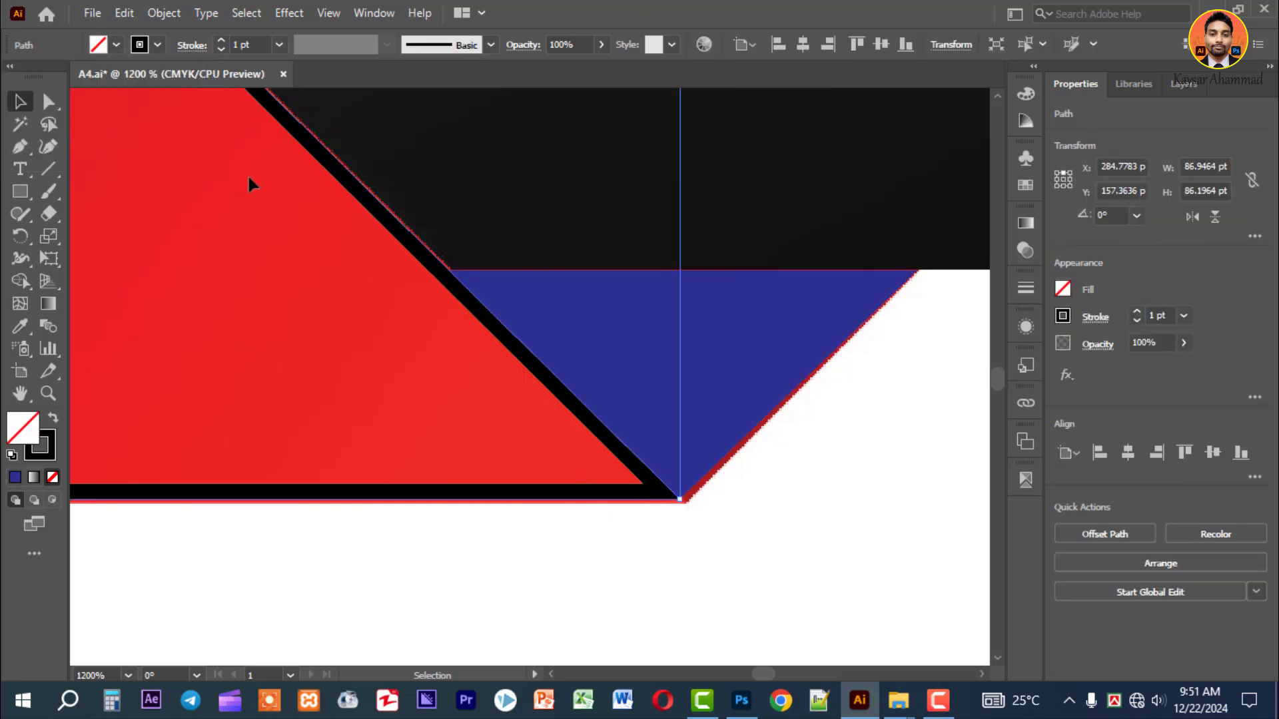
click(54, 416)
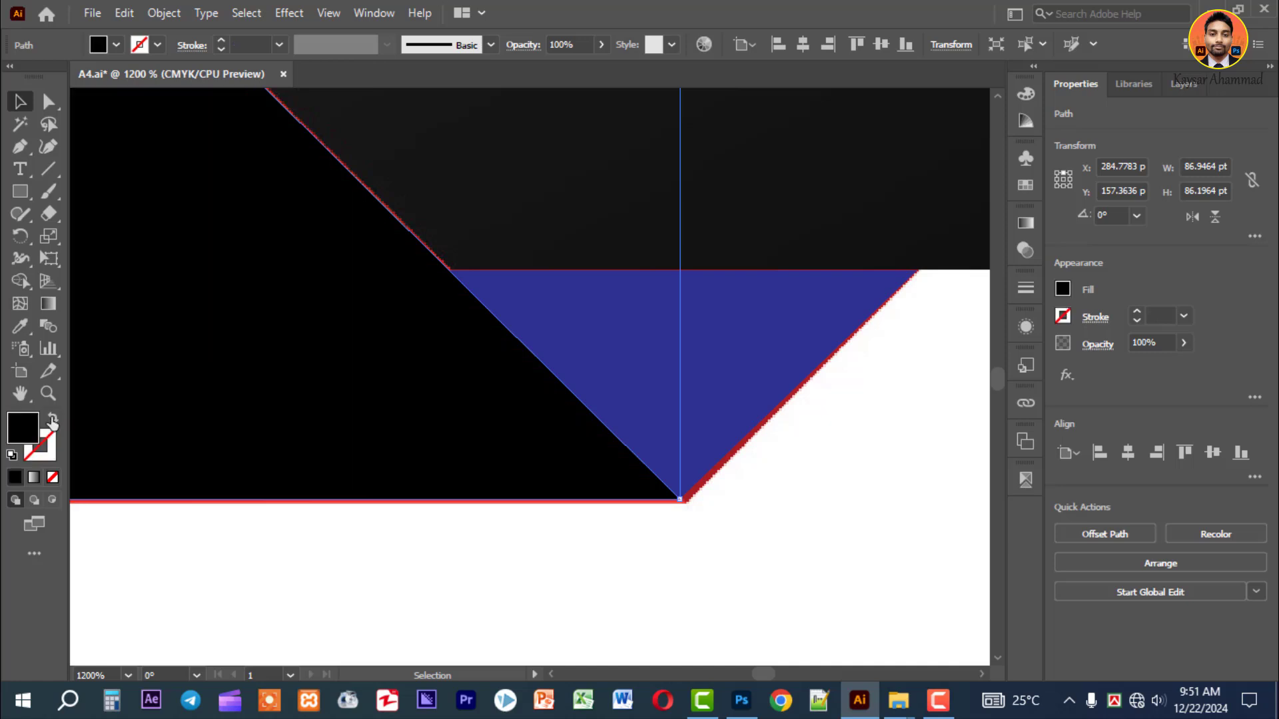
click(116, 45)
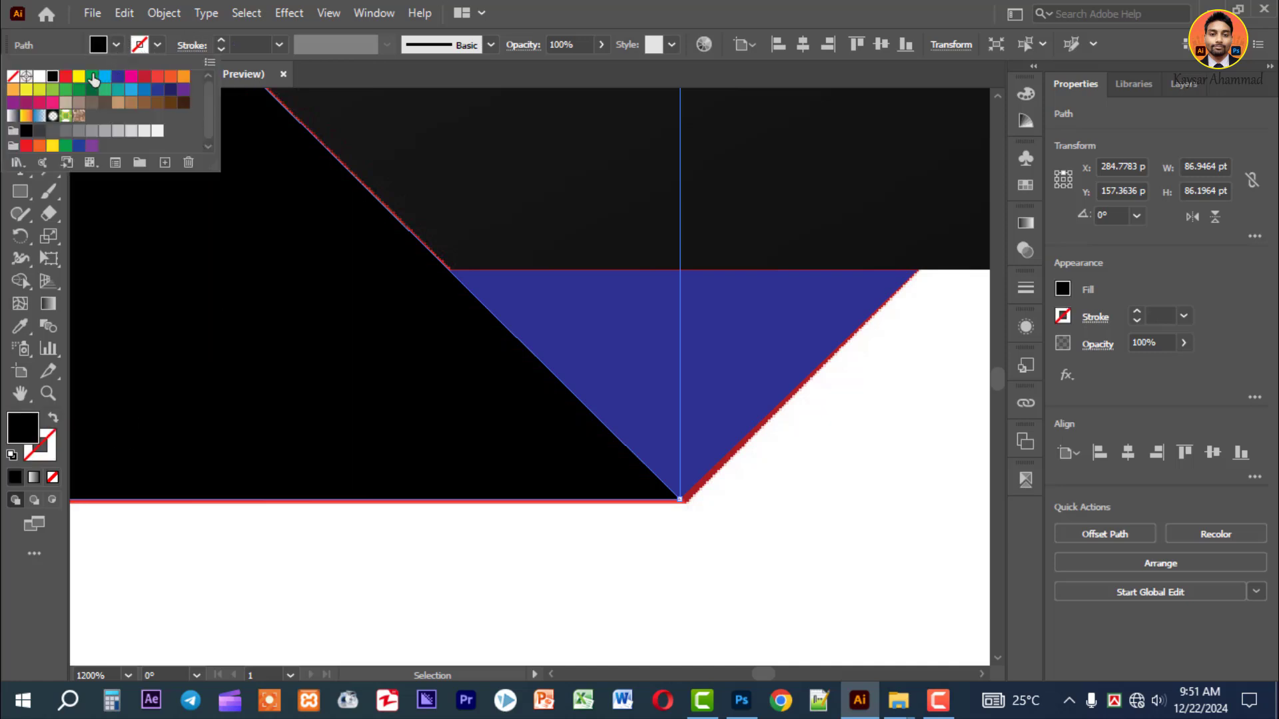
click(92, 76)
click(892, 541)
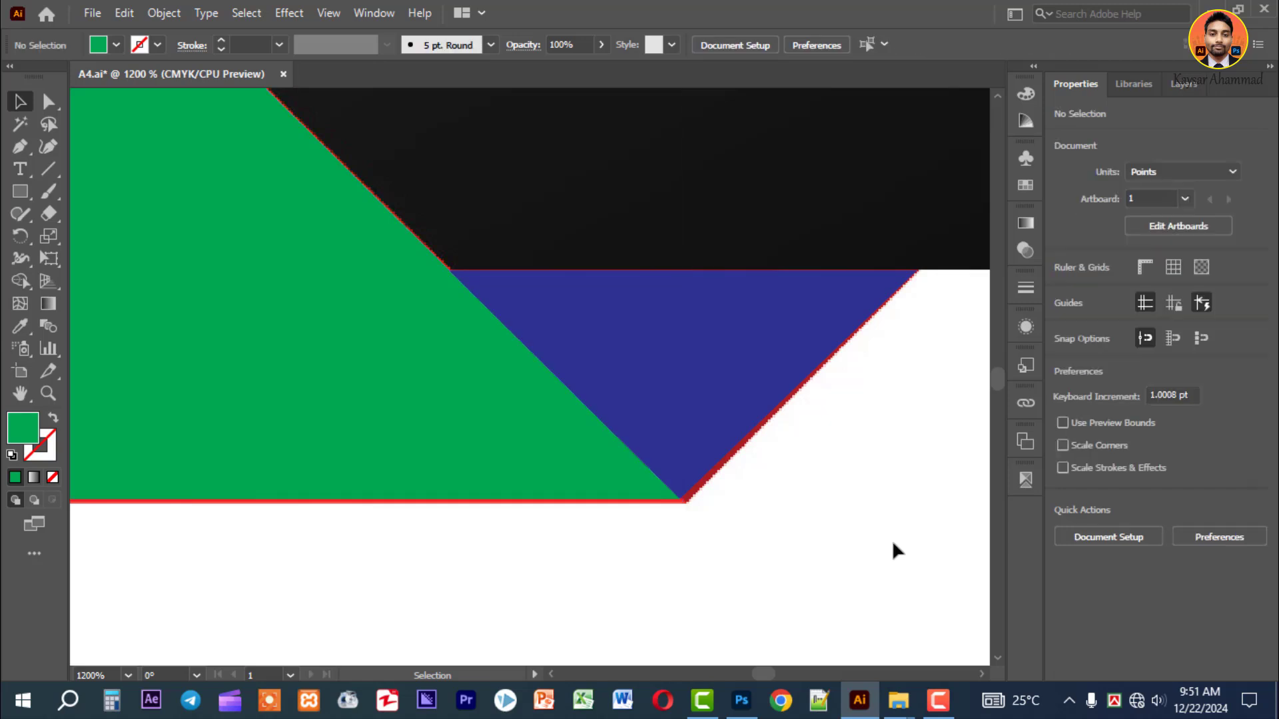
Group the green and blue triangles together.
key(ctrl+minus)
key(ctrl+minus)
key(ctrl+minus)
key(ctrl+minus)
key(ctrl+minus)
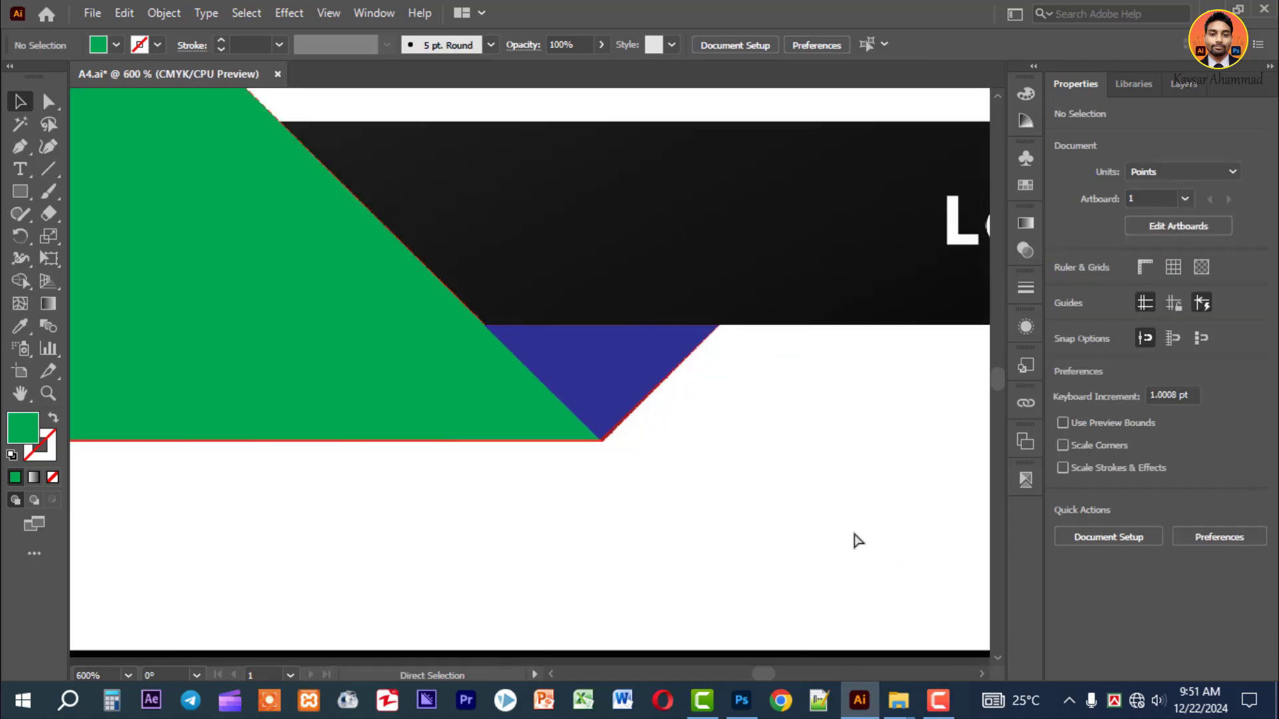
drag(672, 387, 486, 530)
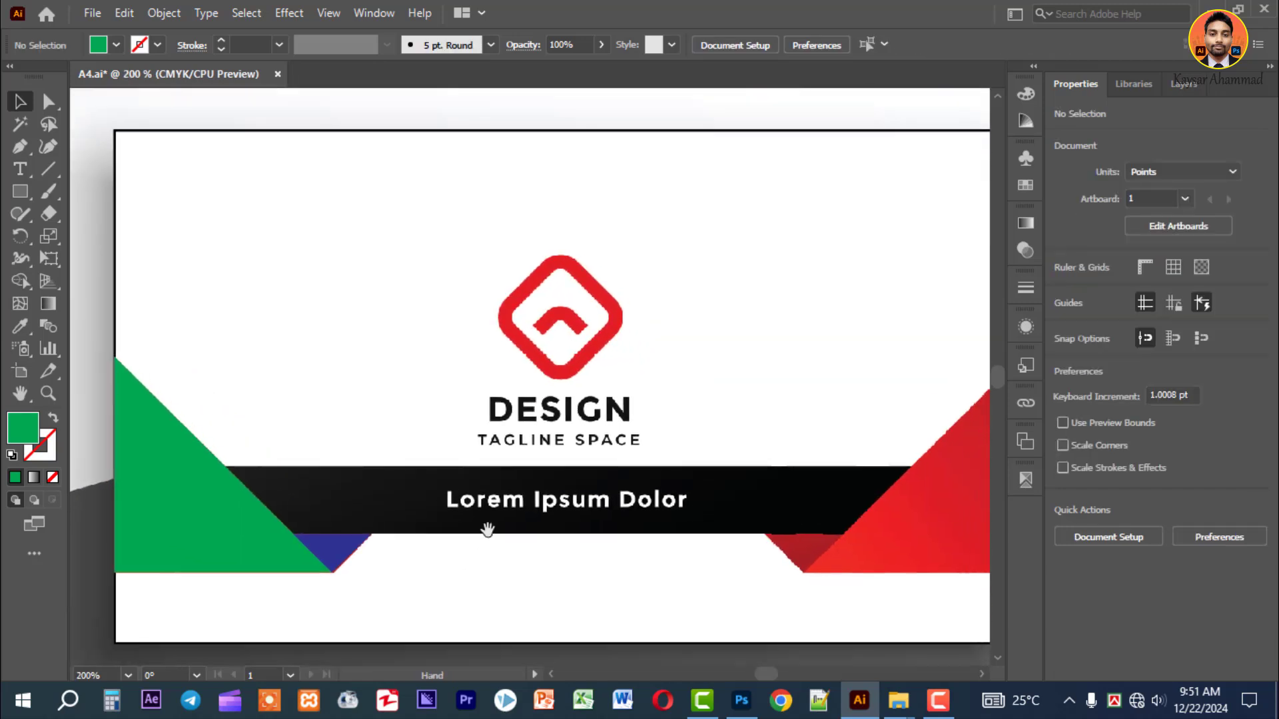
key(ctrl+minus)
drag(654, 520, 614, 493)
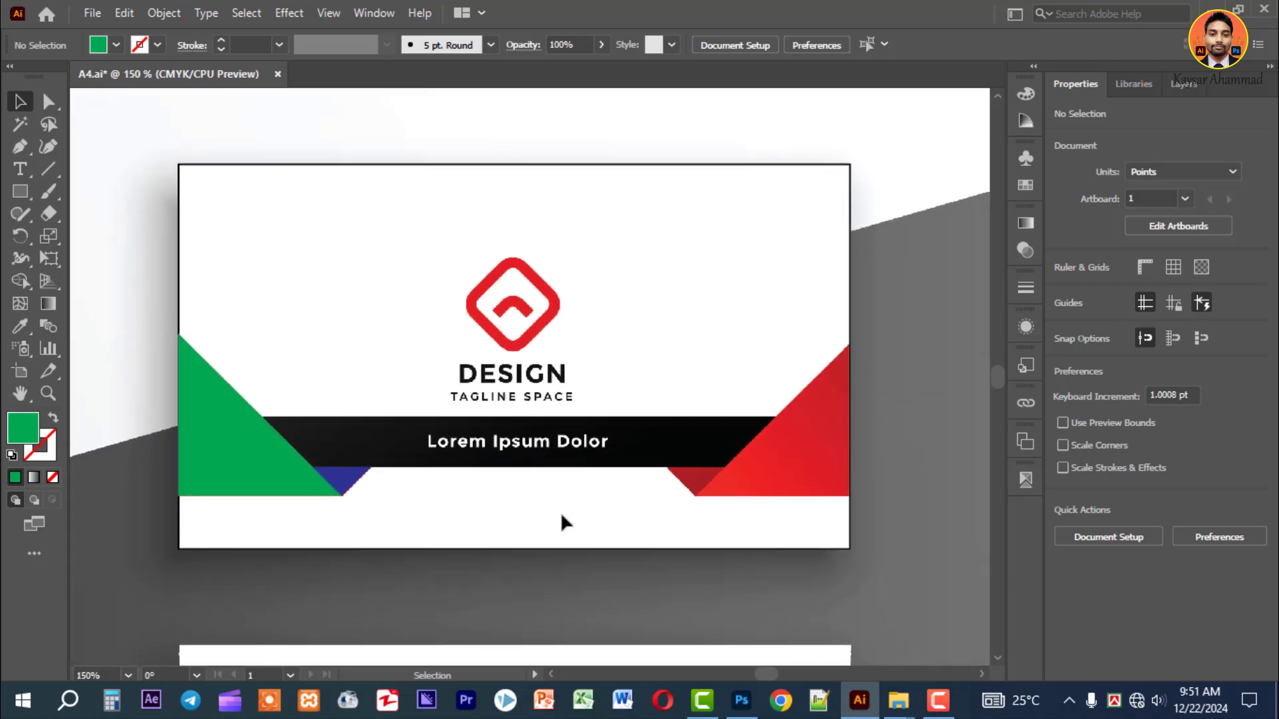
drag(303, 498, 269, 470)
right_click(269, 466)
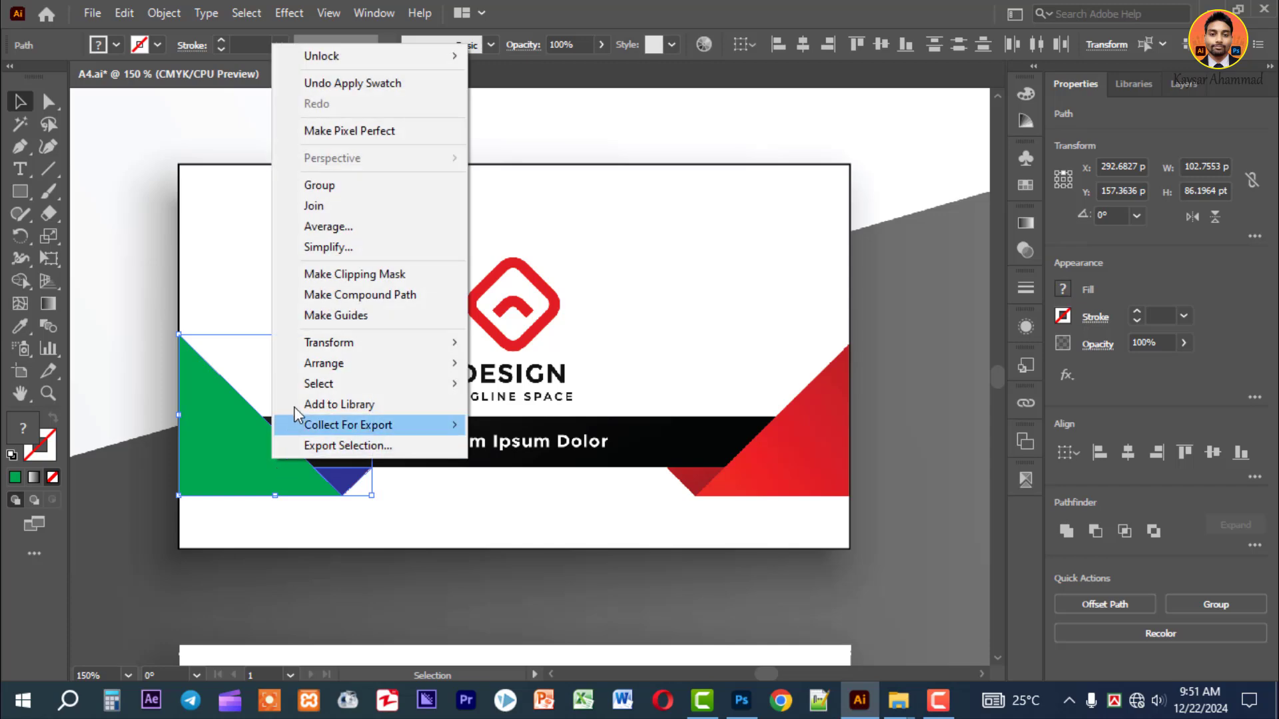
click(337, 192)
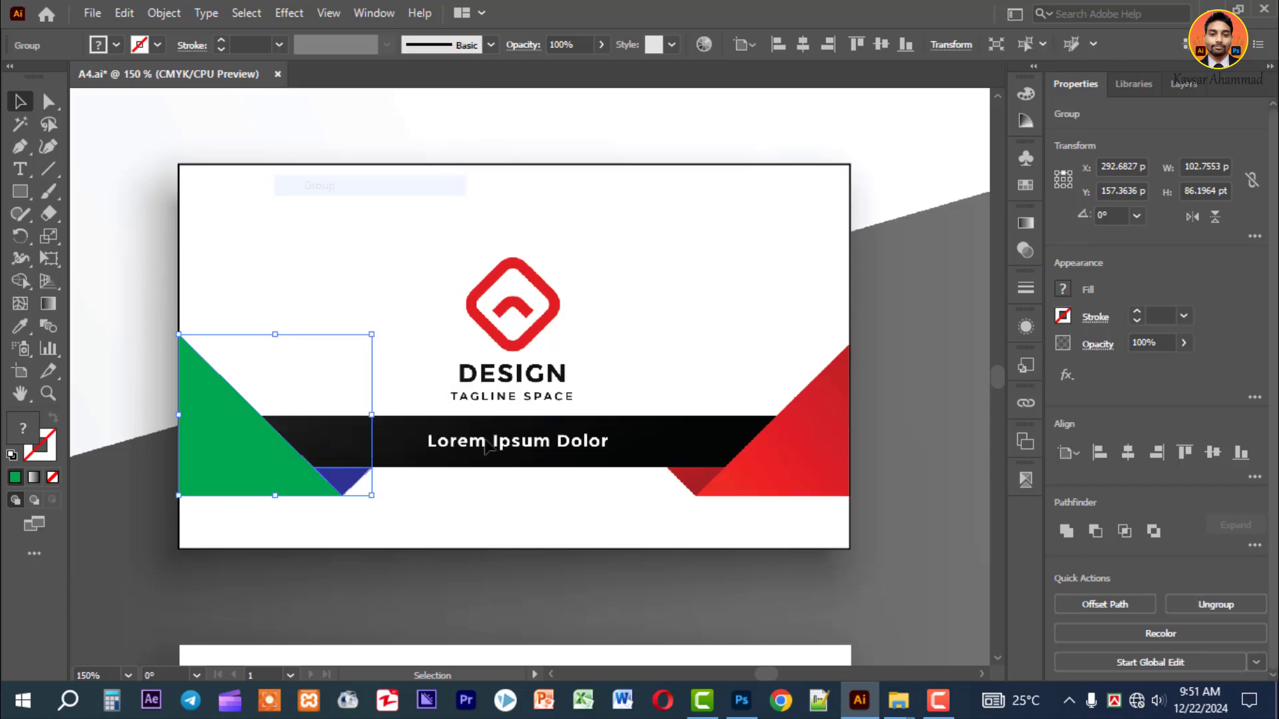
click(321, 459)
click(277, 458)
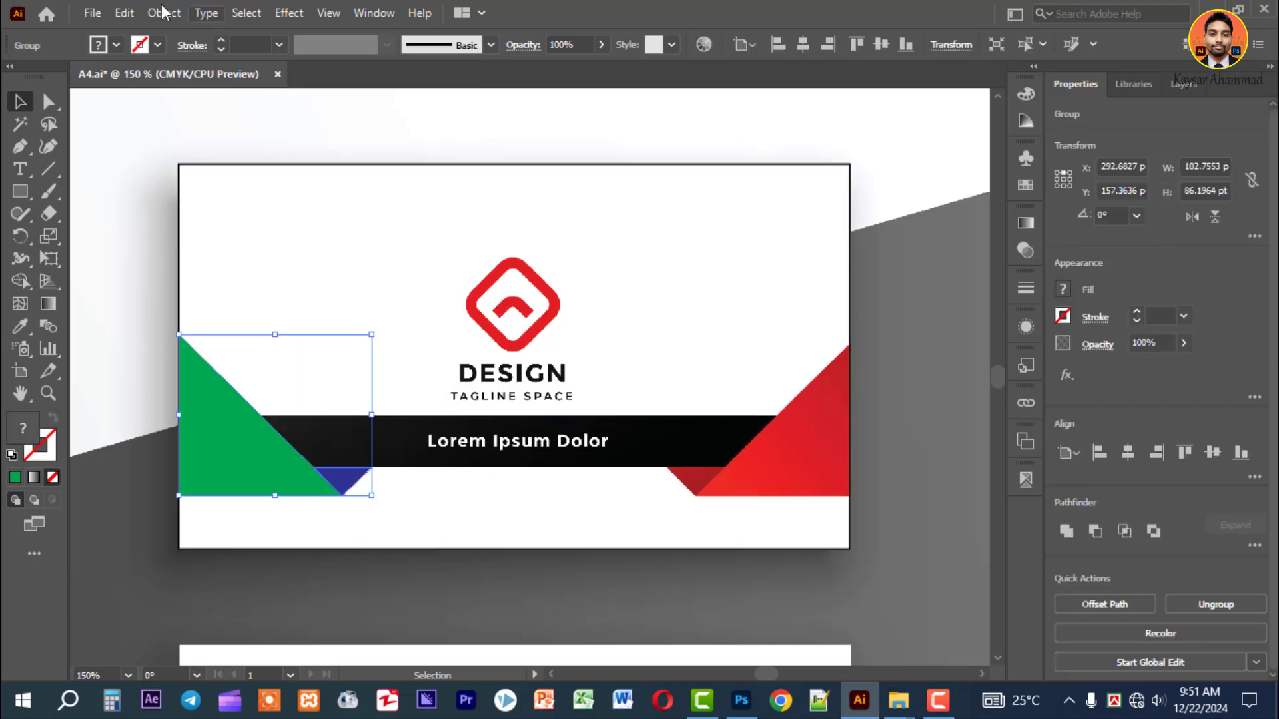
Paste a copy of the grouped triangles in front and move it horizontally over the red triangle at the card's opposite corner.
click(124, 13)
click(157, 102)
click(125, 15)
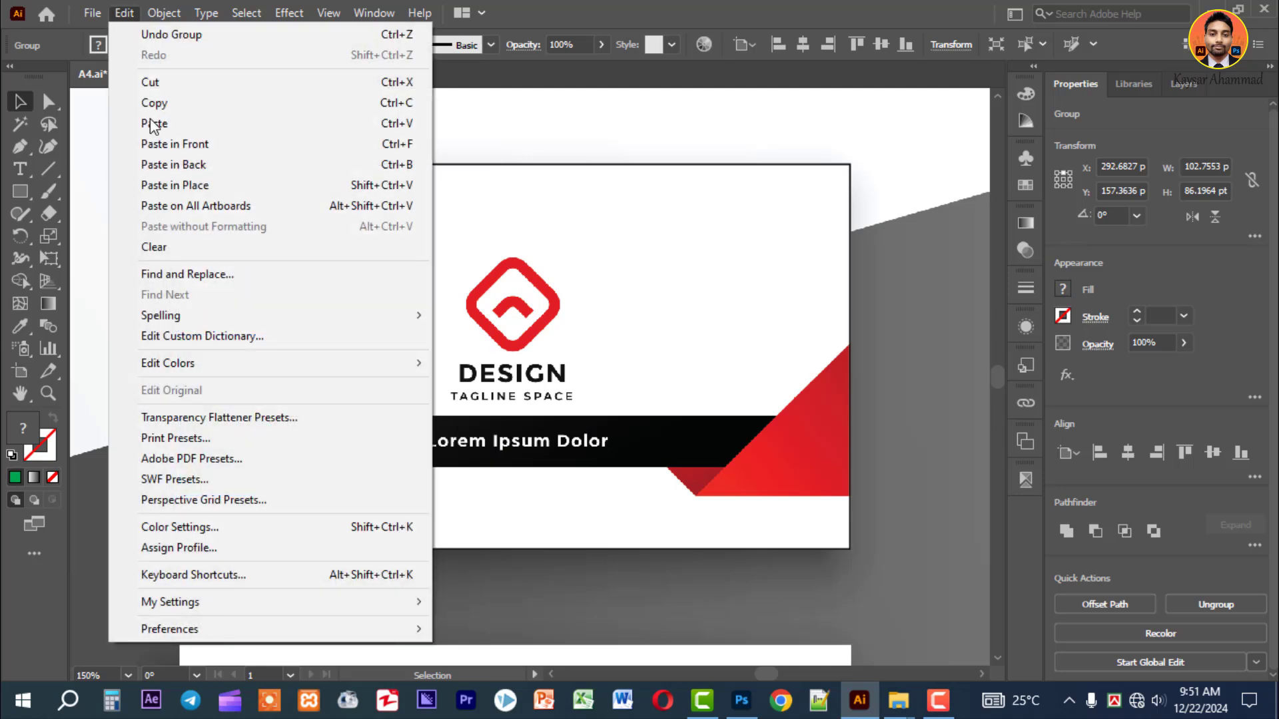
click(196, 144)
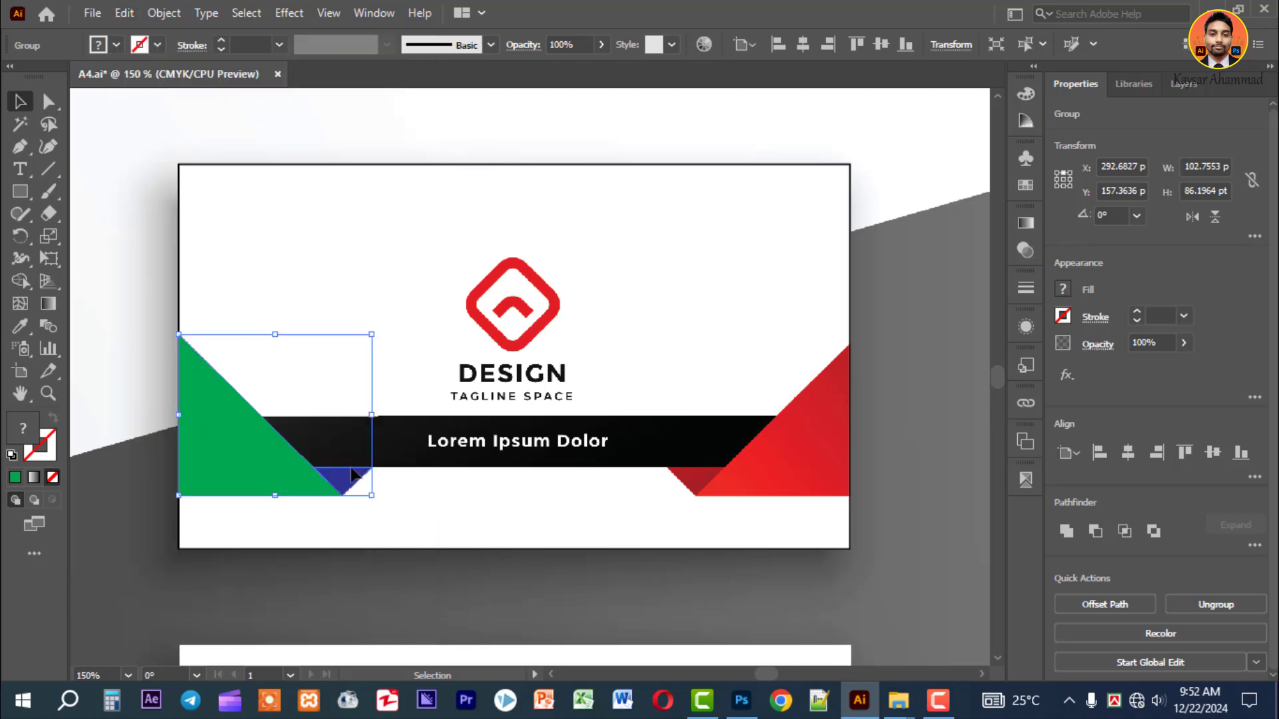
drag(351, 474, 793, 492)
Reflect the copied group across the vertical axis and shift it over the red corner triangle.
right_click(793, 491)
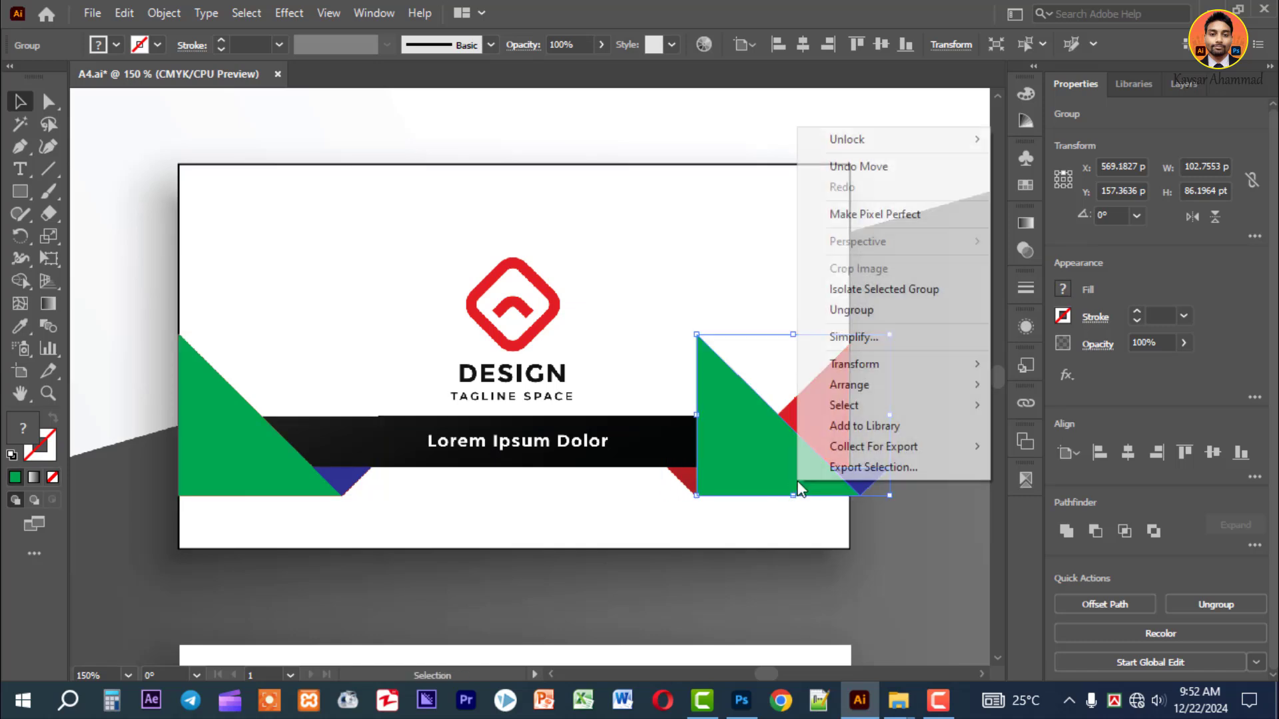
mouse_move(858, 403)
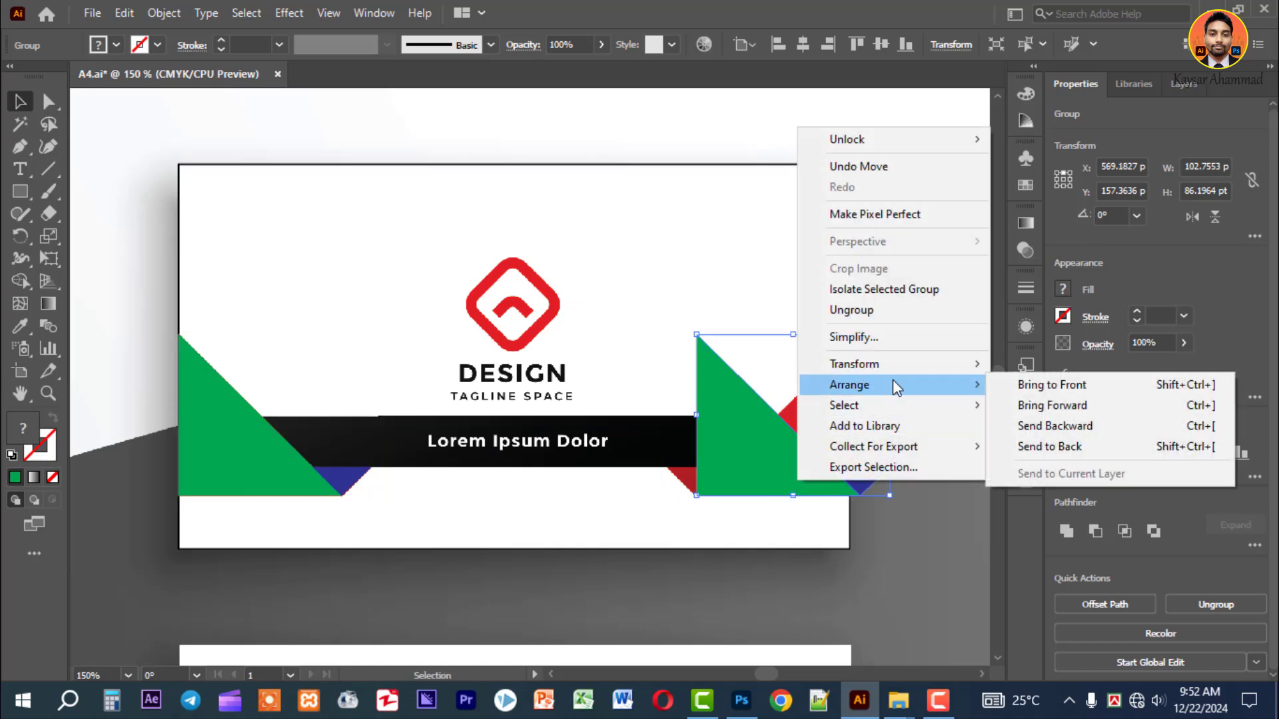
mouse_move(896, 374)
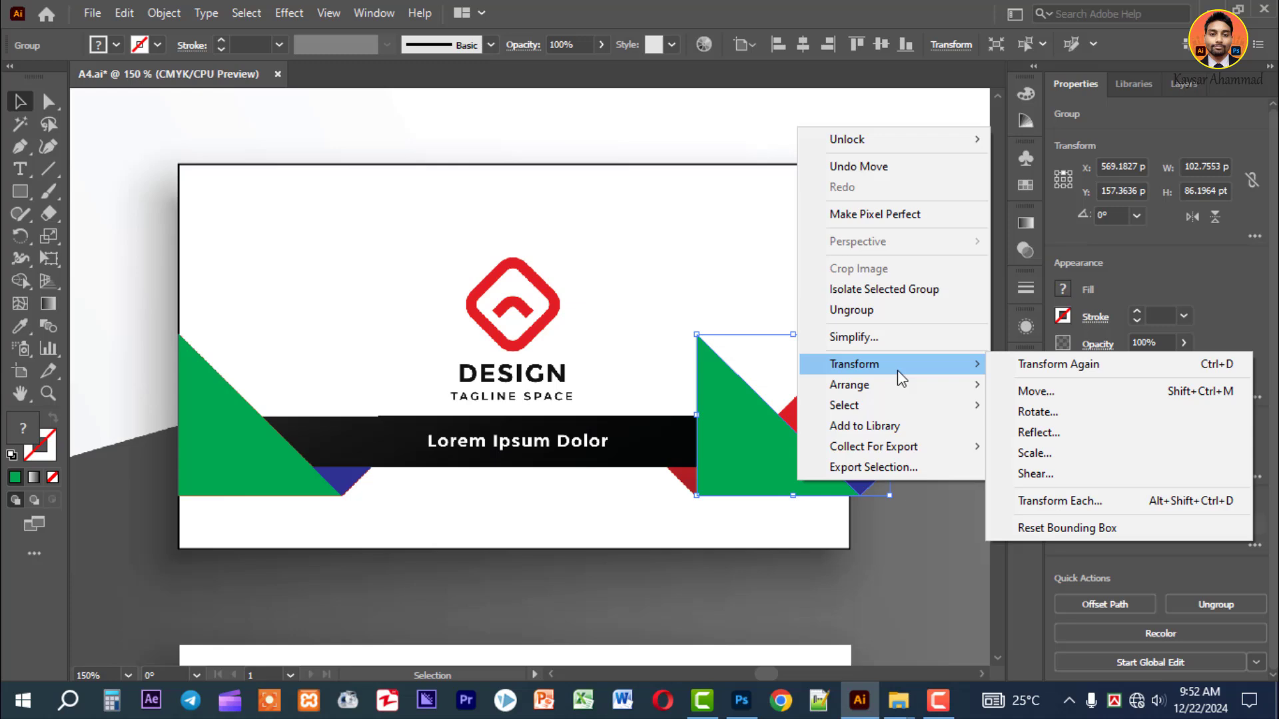
click(1052, 433)
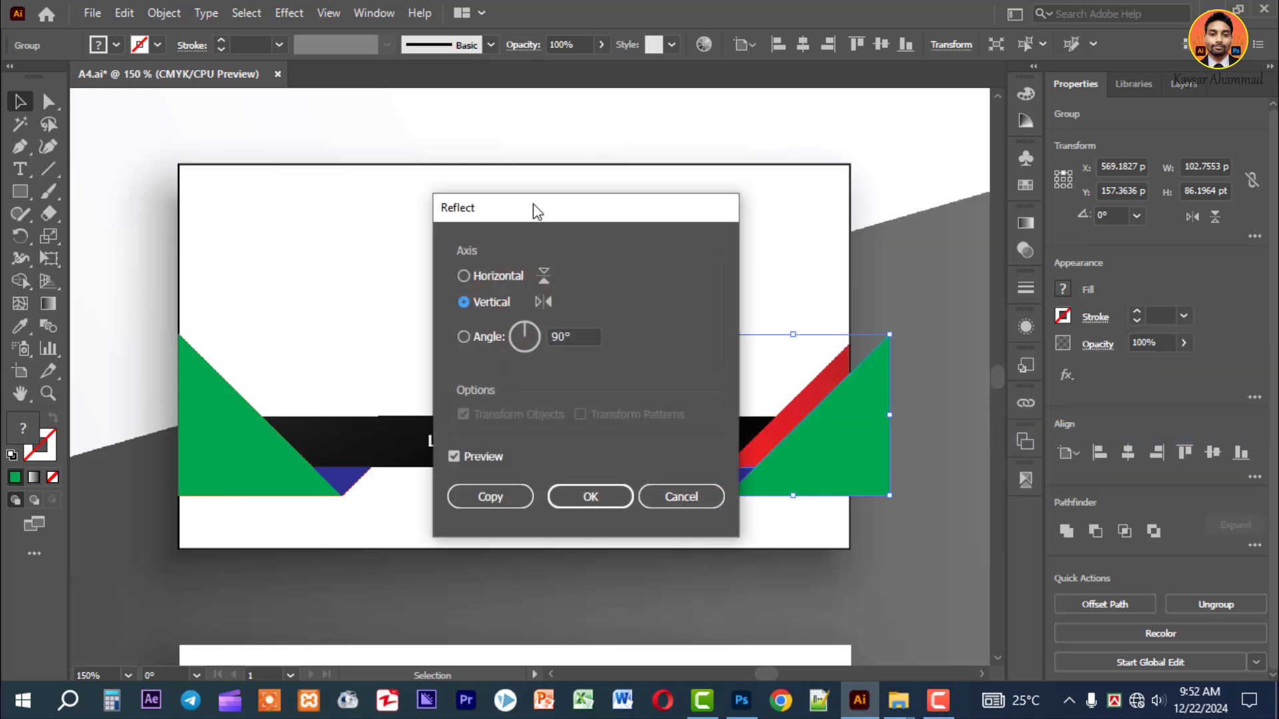
click(590, 490)
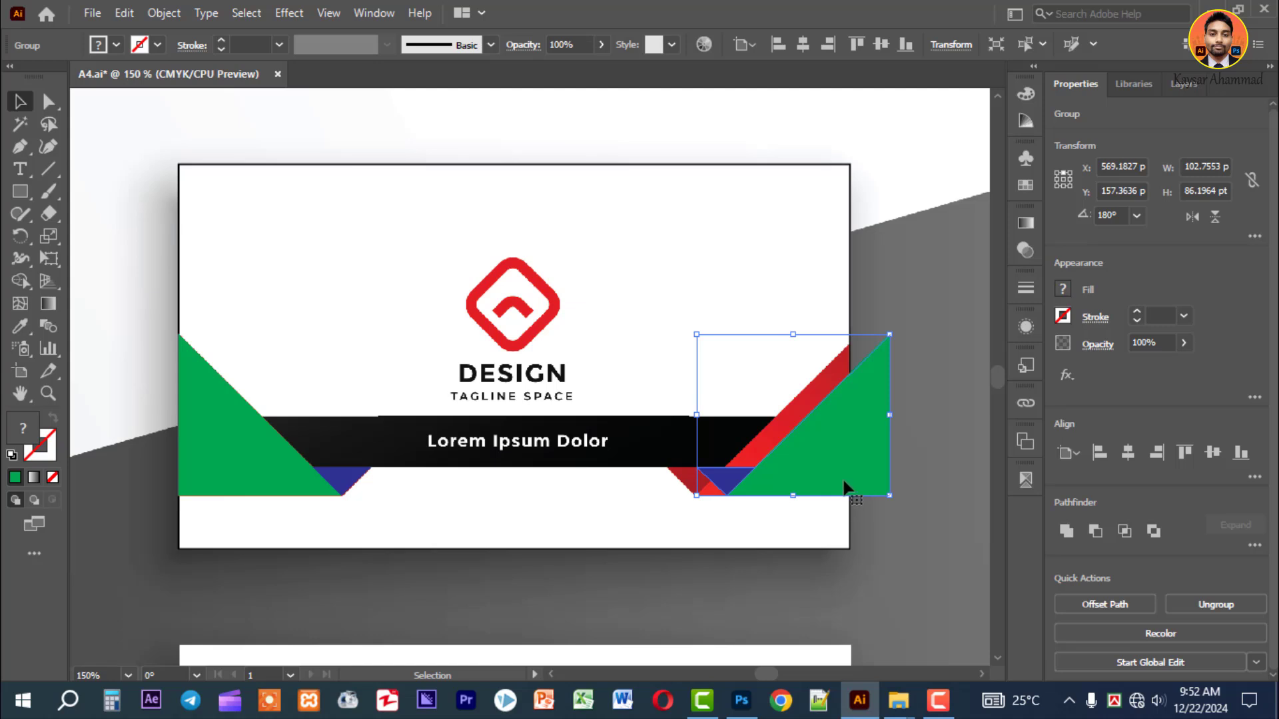
drag(841, 481, 812, 484)
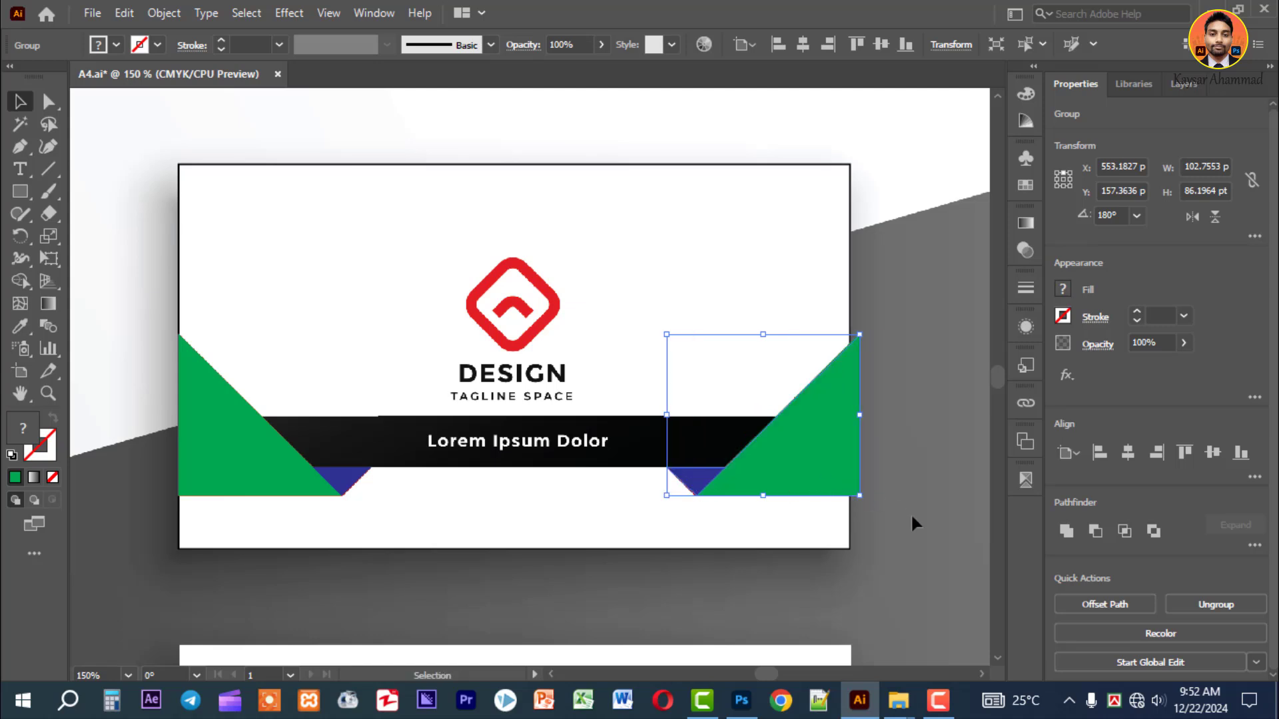
Try to line up the reflected group with the card's right edge by nudging it horizontally.
key(Left)
key(Left)
key(Left)
key(Left)
key(Left)
key(Left)
key(Left)
key(Left)
key(Left)
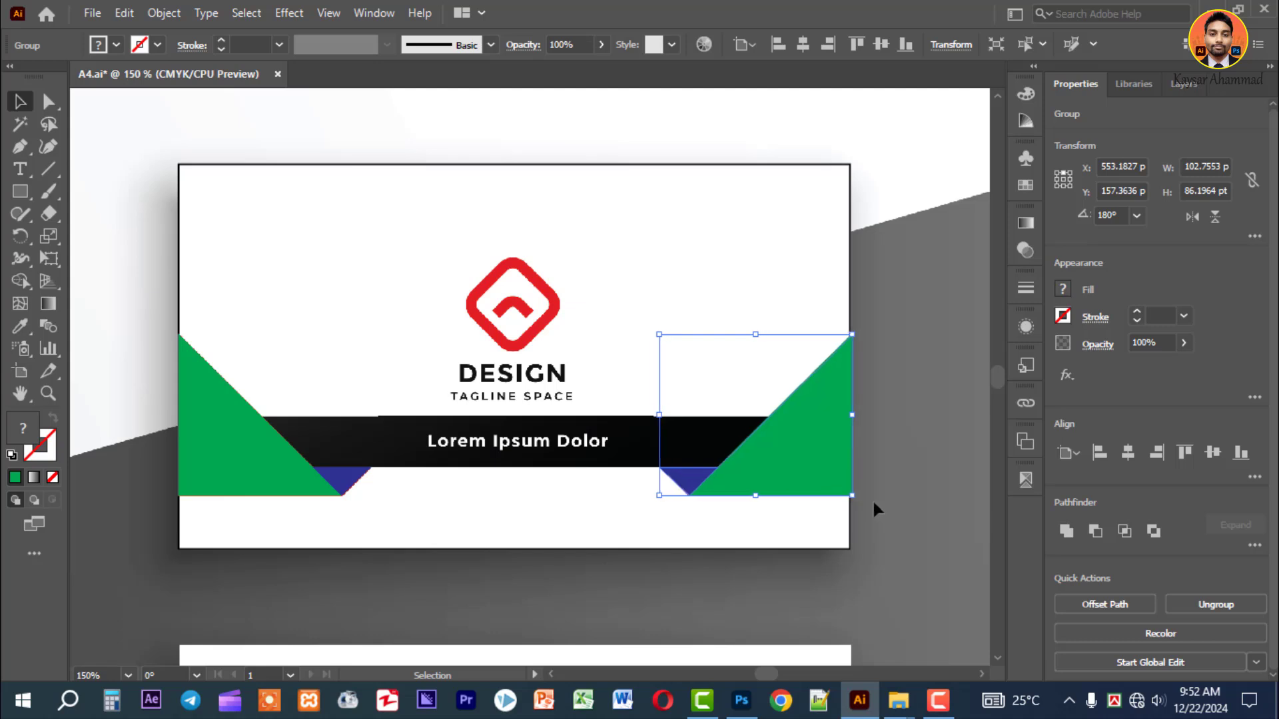
key(Right)
key(Right)
key(Right)
key(Right)
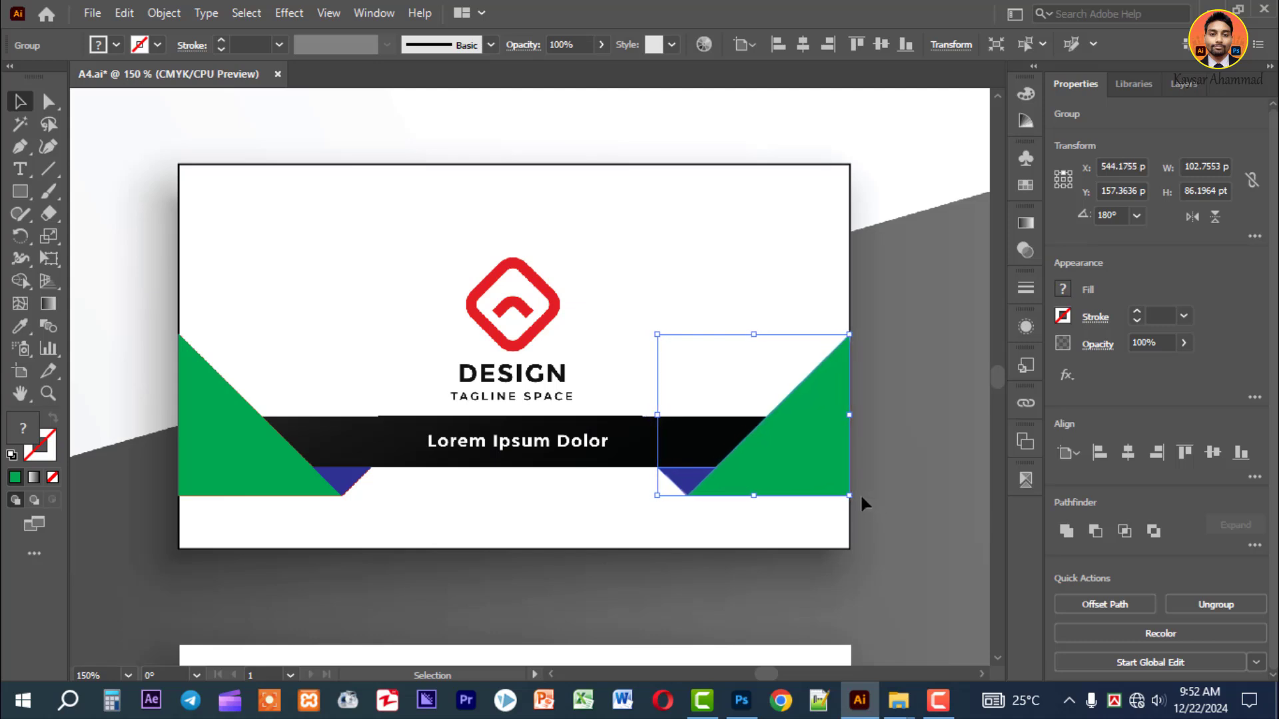
click(901, 495)
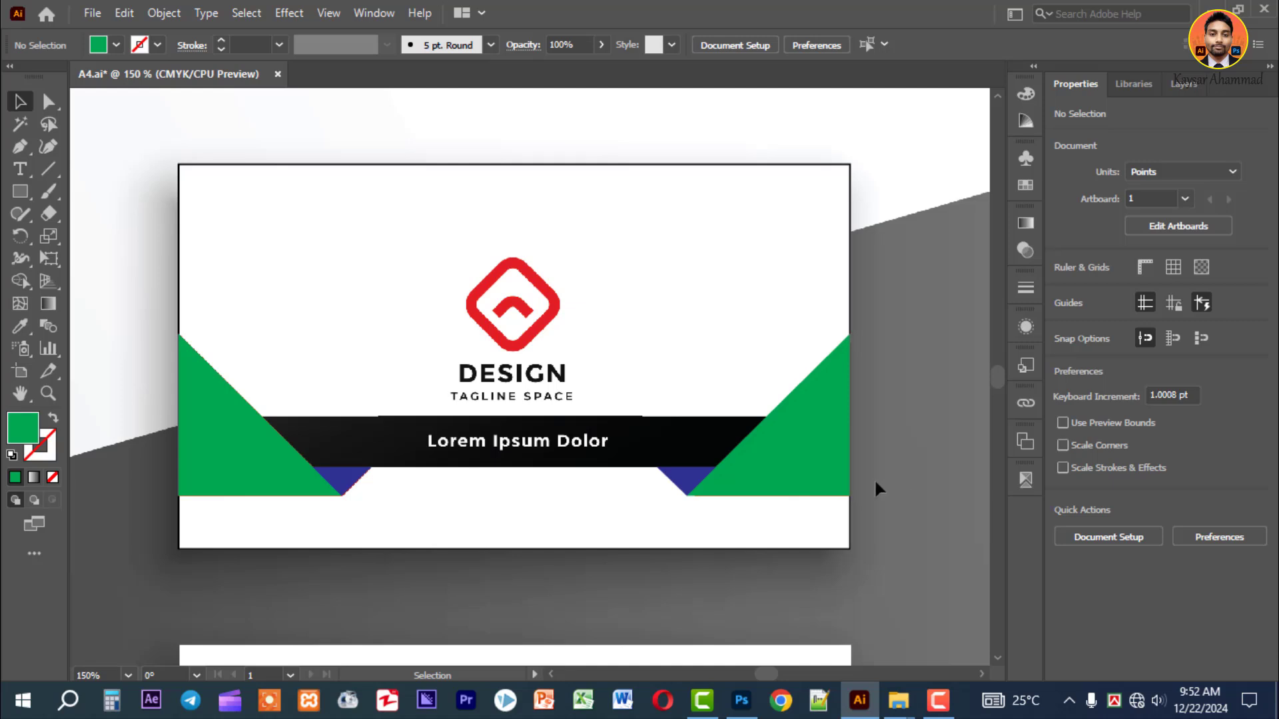
click(835, 459)
key(Left)
key(Right)
key(Right)
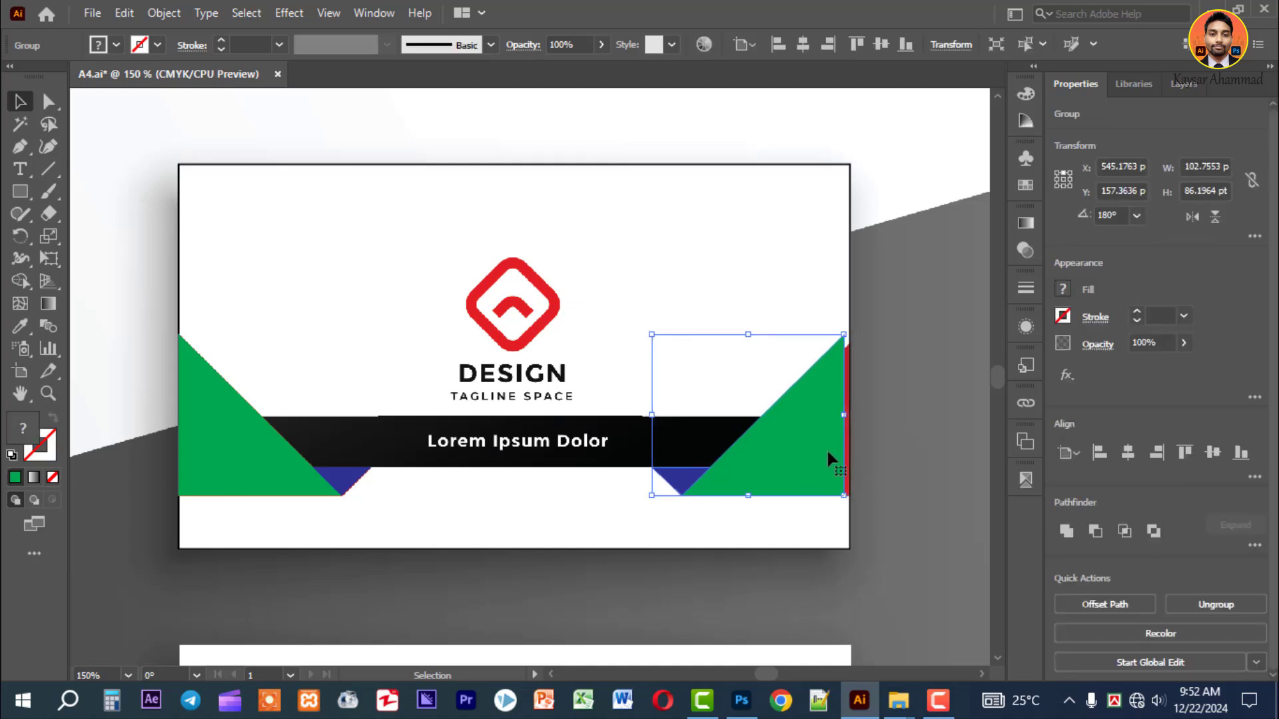
click(940, 464)
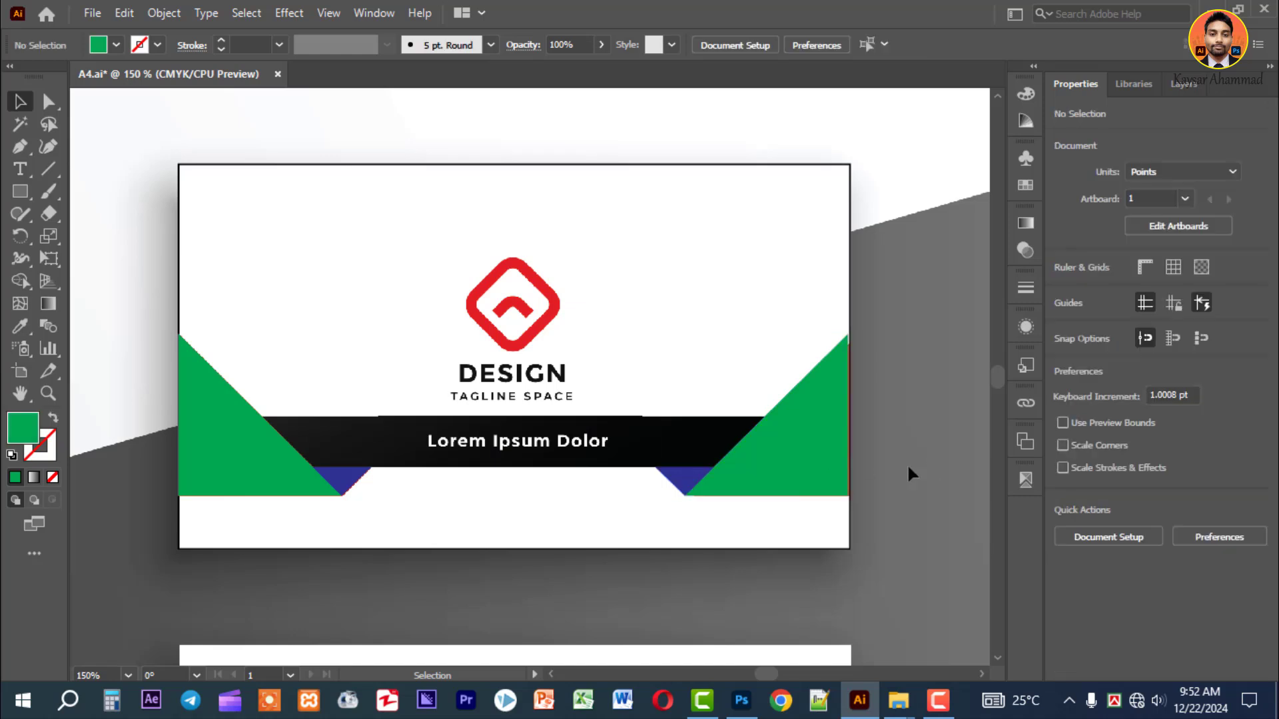
Reposition the reflected group so its slanted edge and small fold match the red corner artwork beneath.
drag(772, 466, 818, 559)
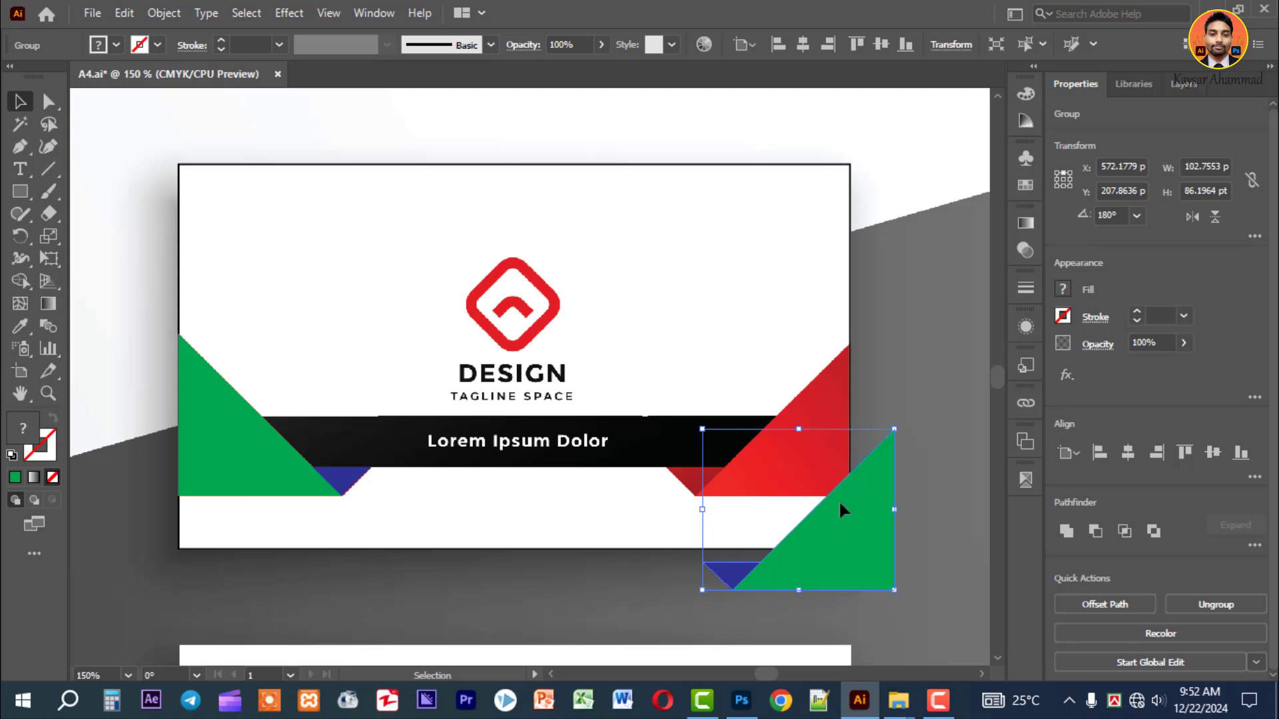
drag(841, 510, 805, 463)
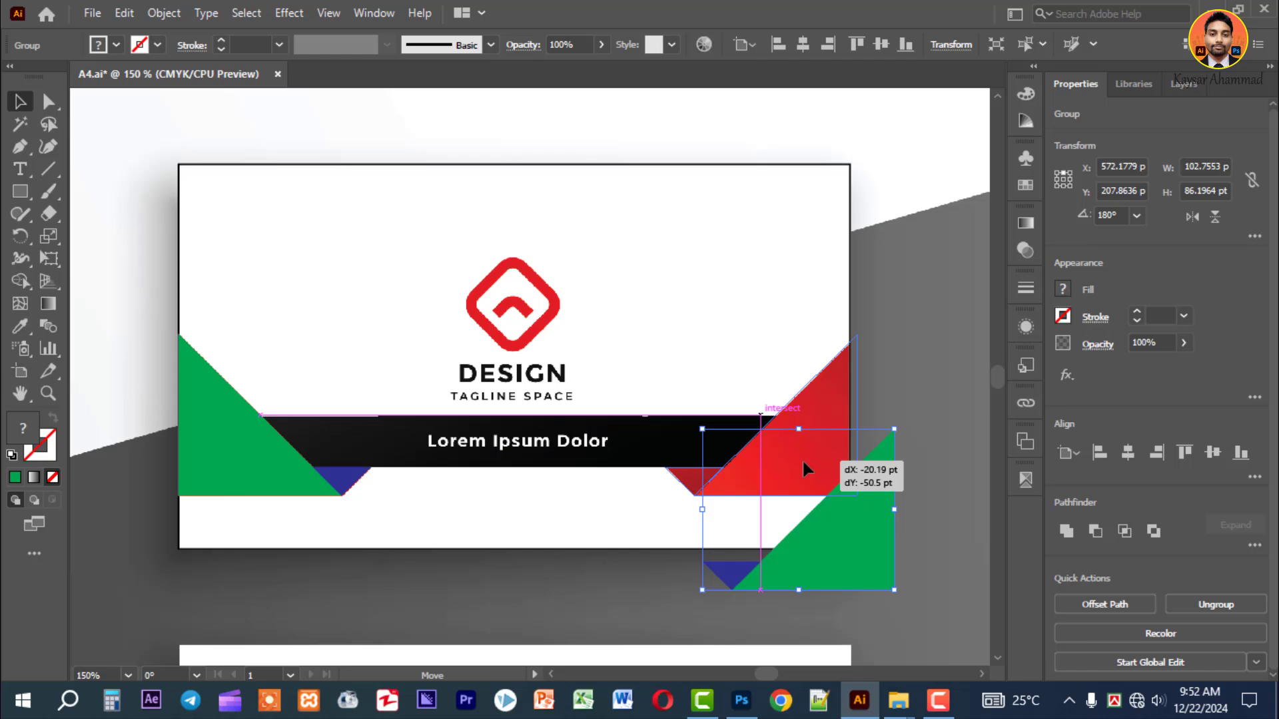
drag(802, 458, 801, 459)
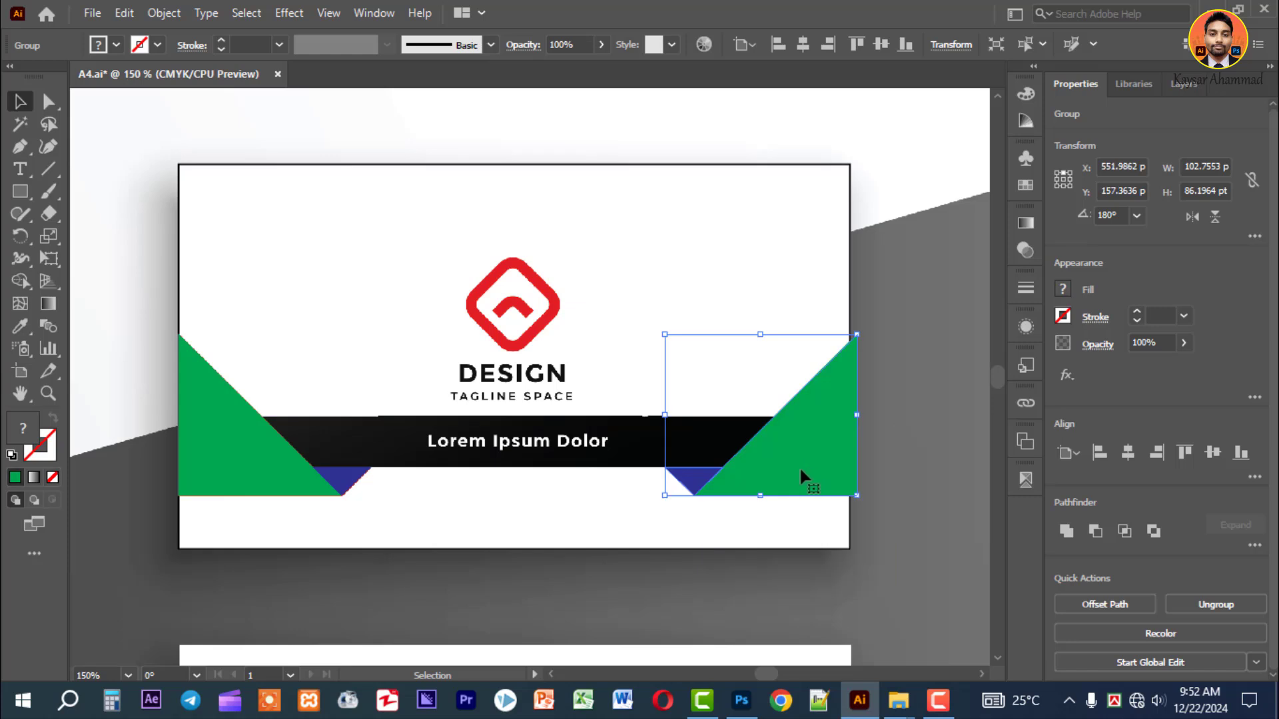
click(883, 429)
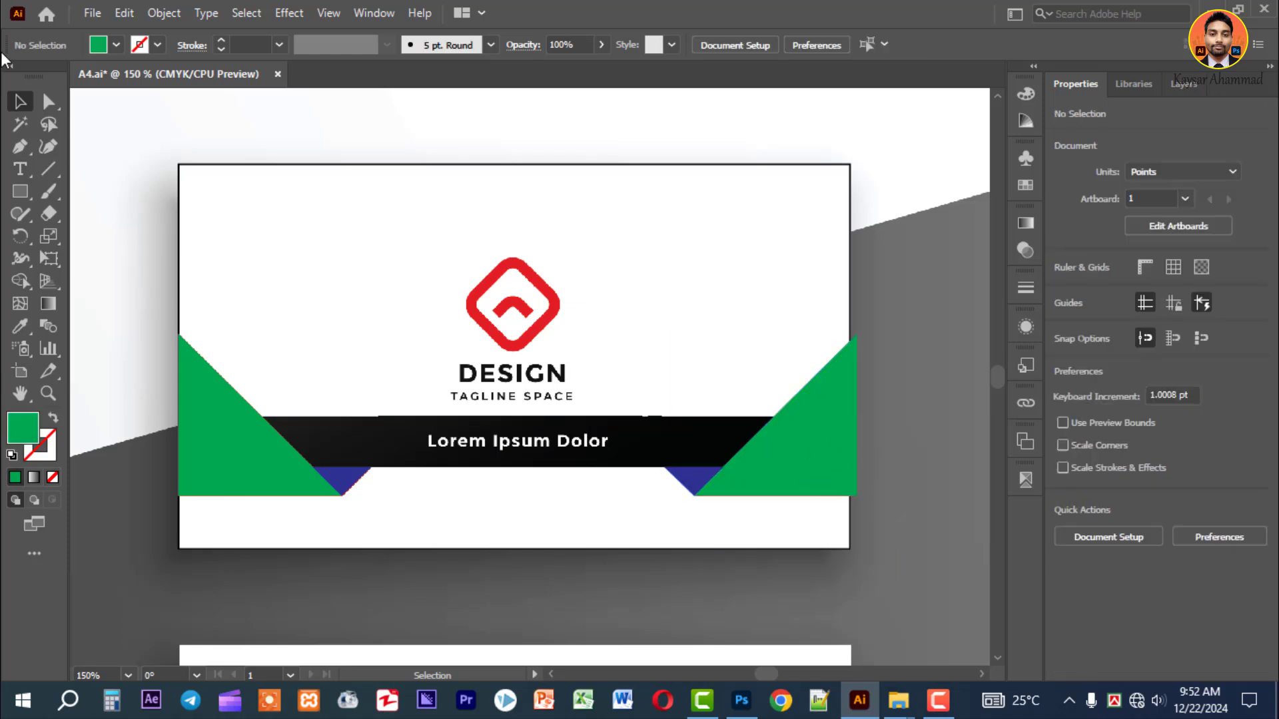
Select only the large triangle inside the reflected group and swap its fill and stroke to make it a green outline.
click(49, 100)
click(856, 409)
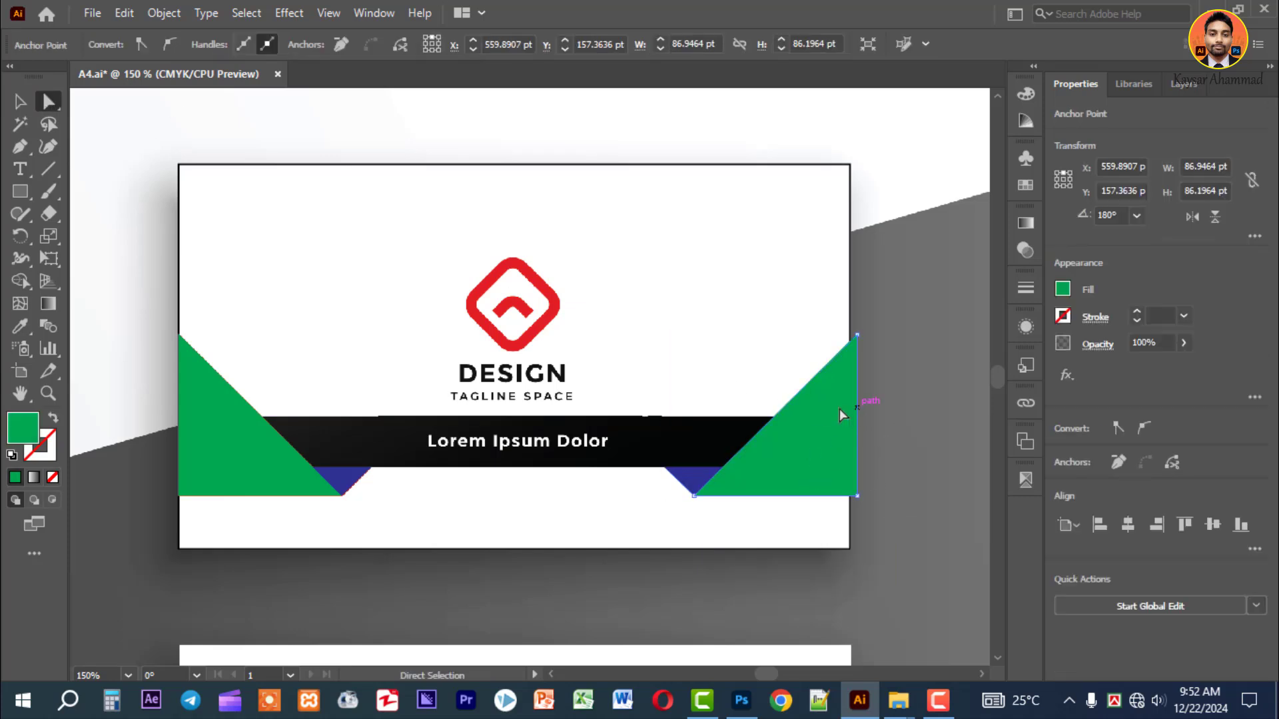
click(865, 403)
click(824, 401)
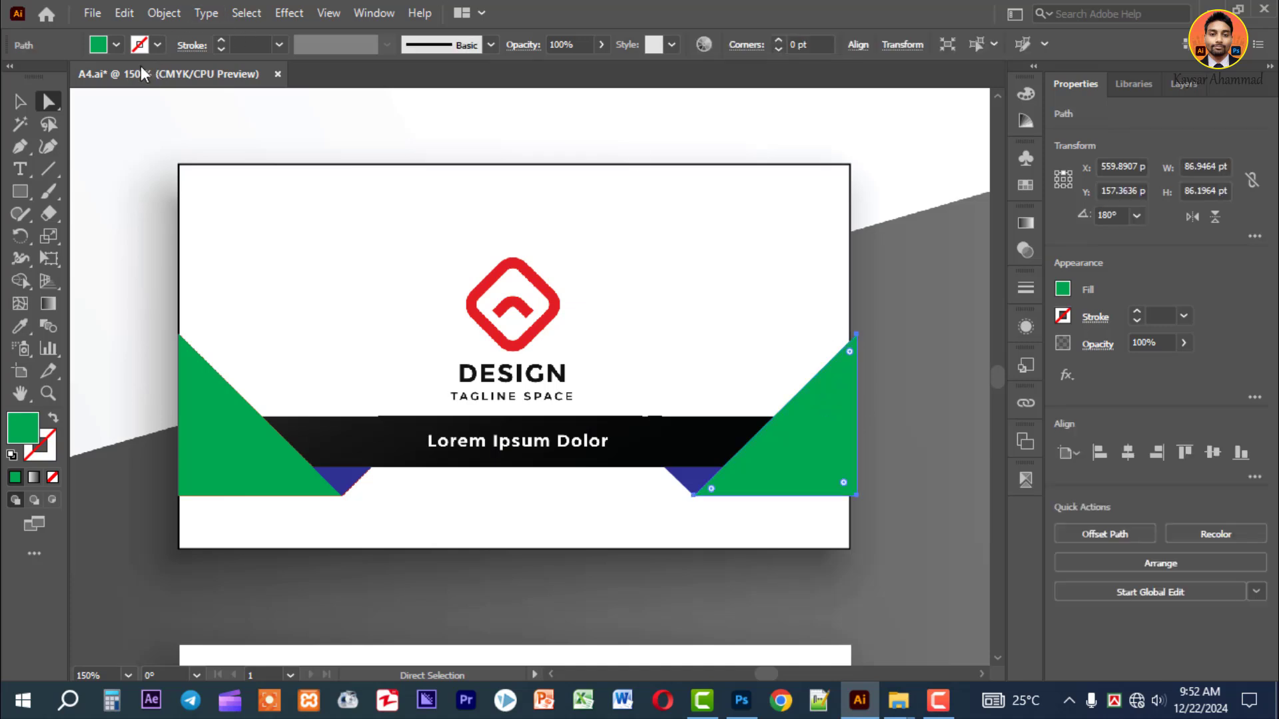
click(53, 418)
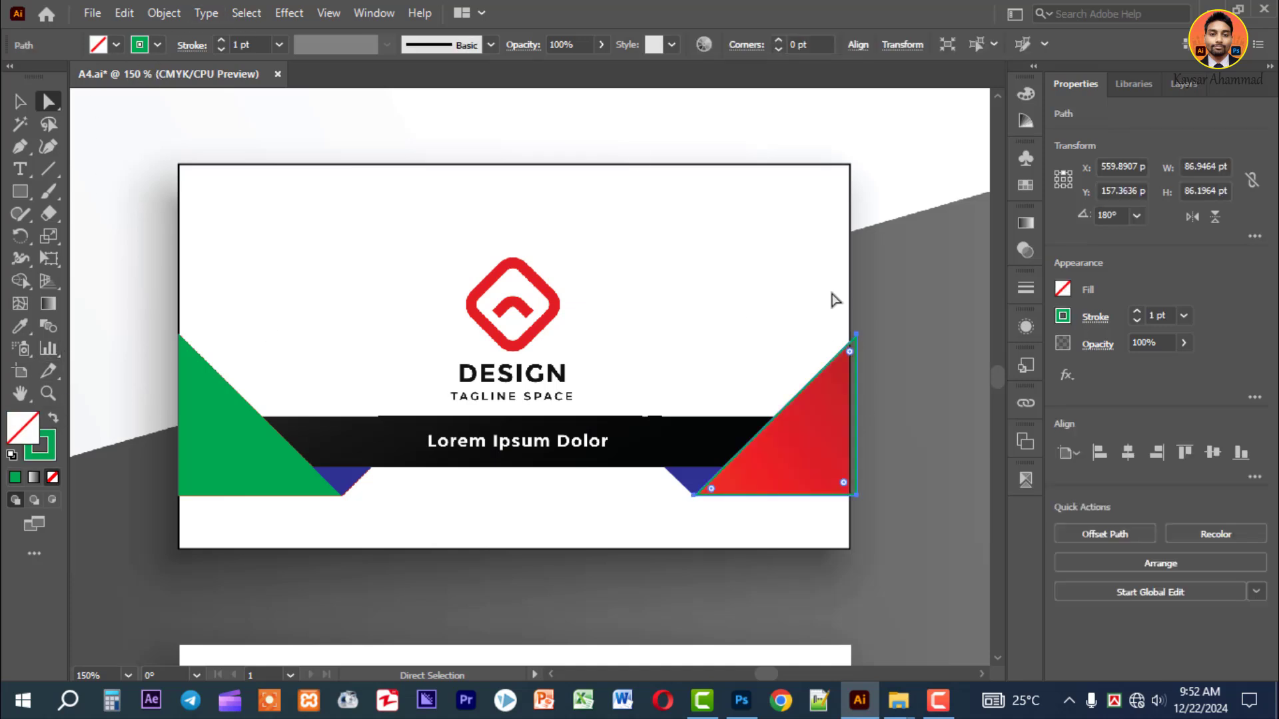
click(899, 285)
Move the outlined triangle's two outer anchor points inward onto the card's right edge, keeping its slanted side on the red artwork.
key(z)
drag(622, 304, 904, 541)
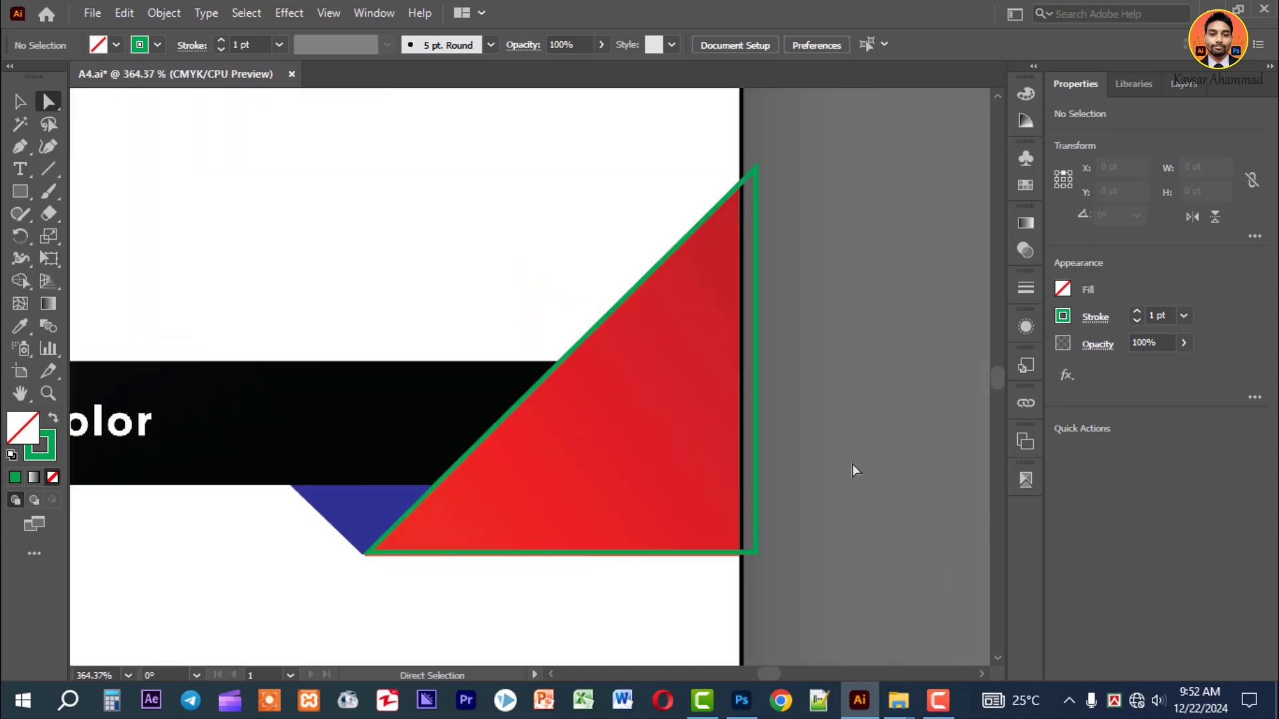
click(759, 163)
drag(758, 164, 741, 179)
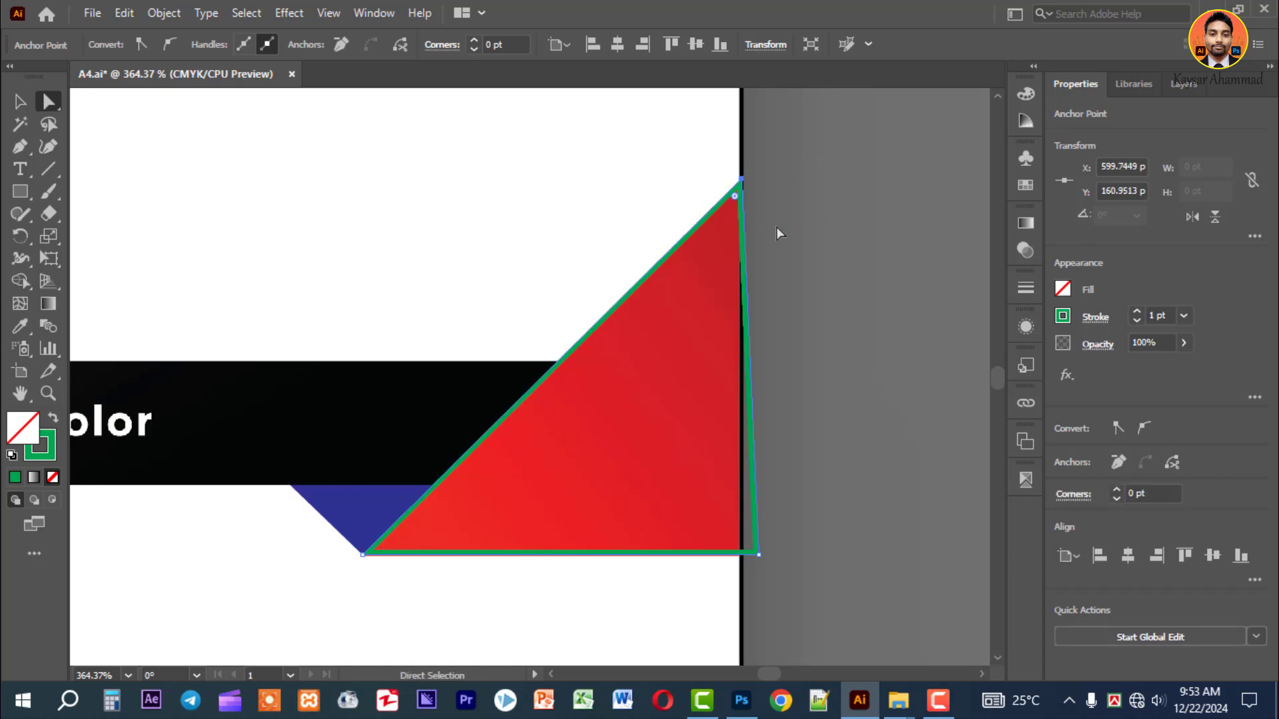
drag(760, 556, 742, 556)
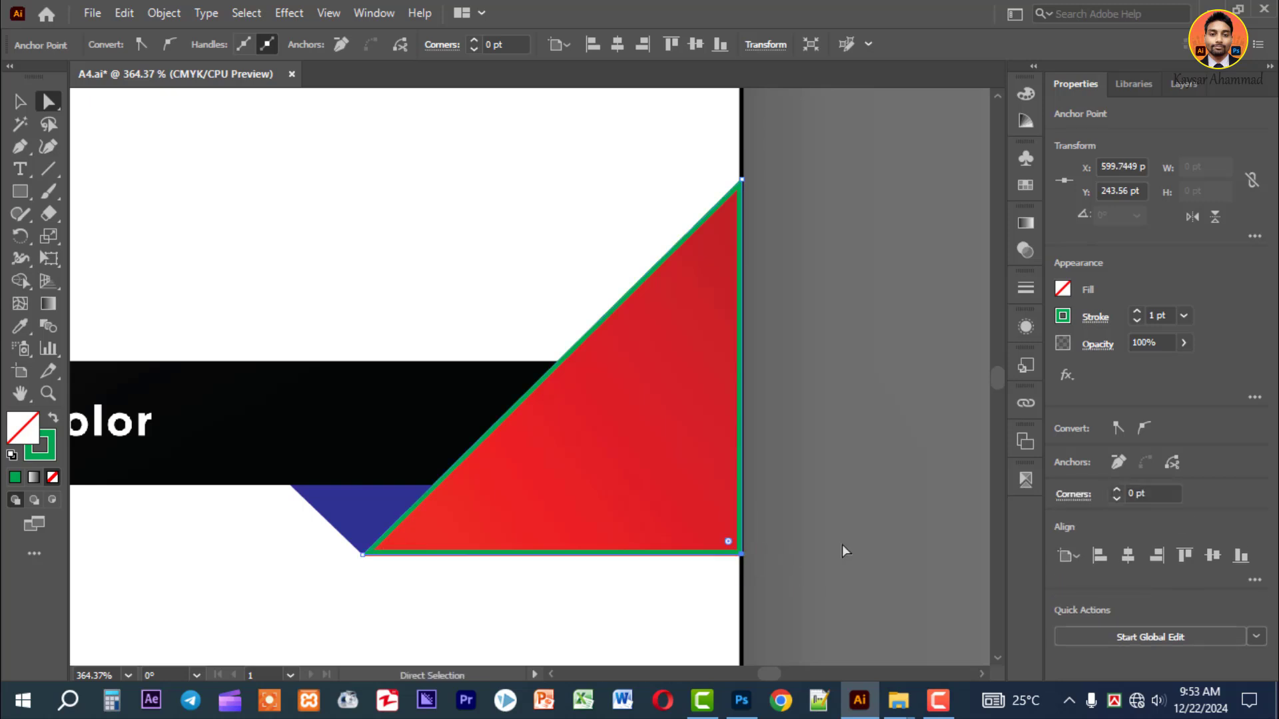
click(842, 544)
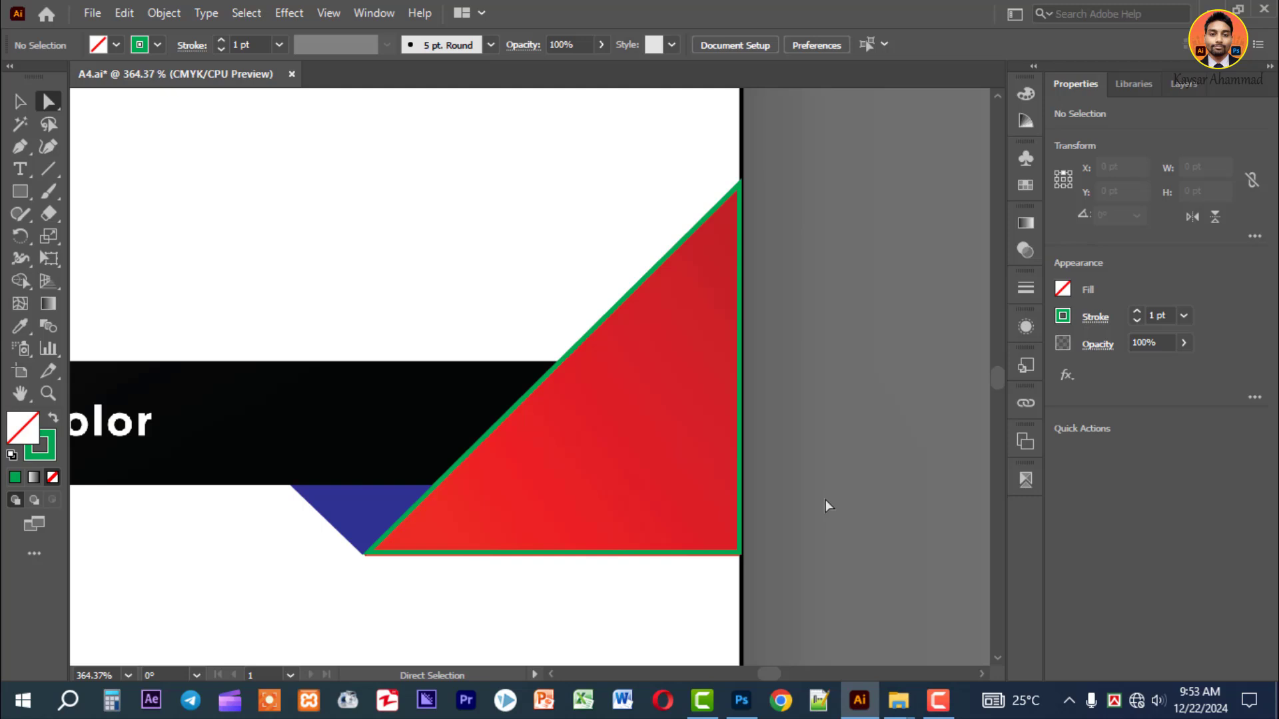
Ungroup the reflected pair of triangles.
ctrl+alt+click(745, 434)
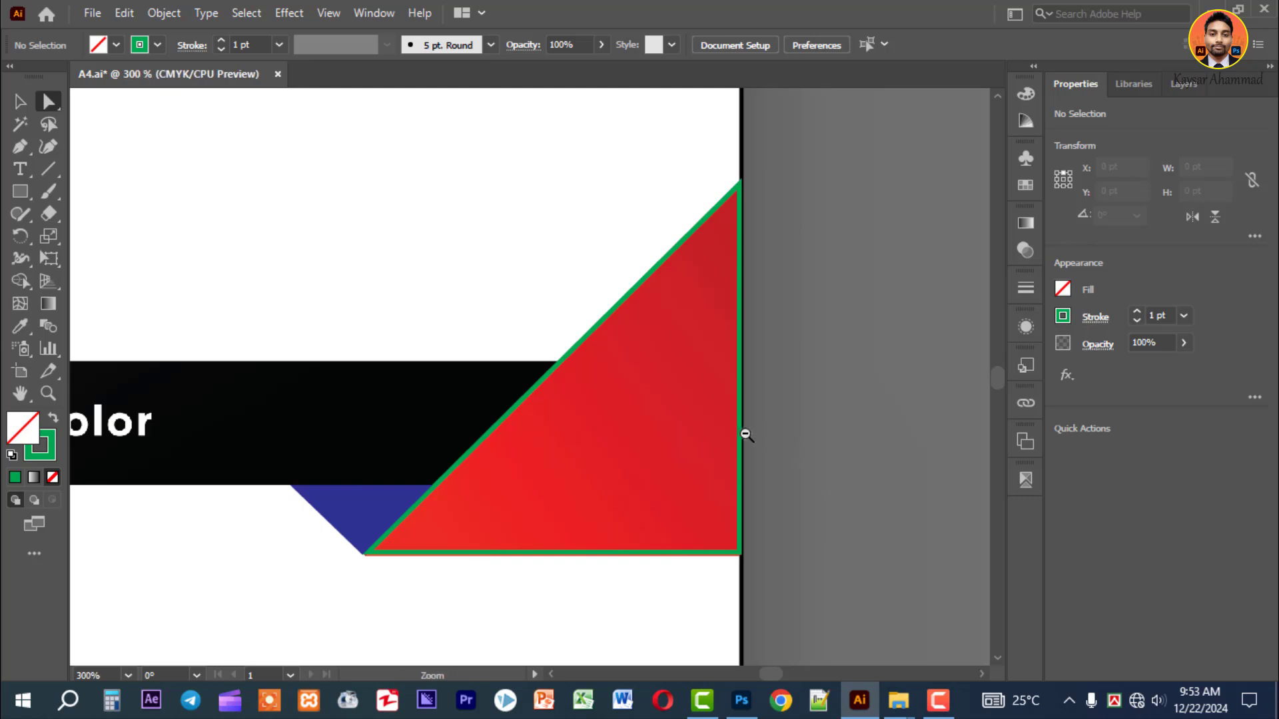
ctrl+alt+click(745, 434)
drag(371, 368, 746, 415)
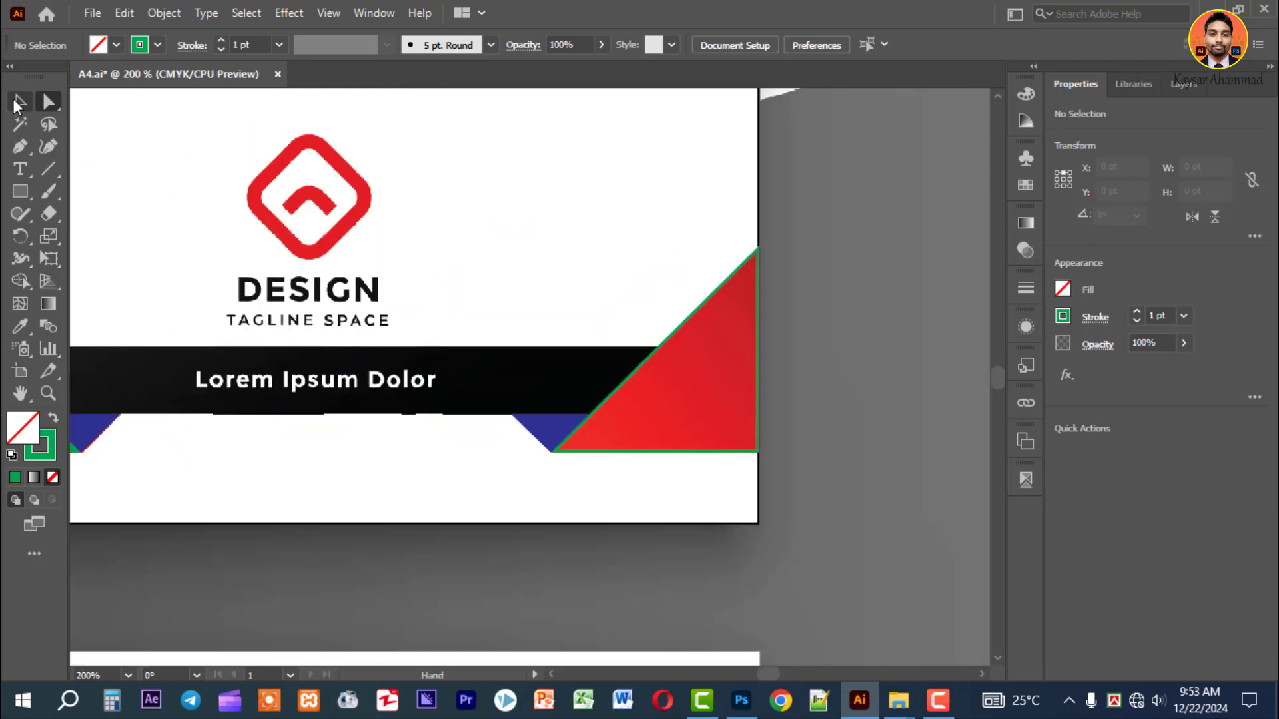
click(18, 102)
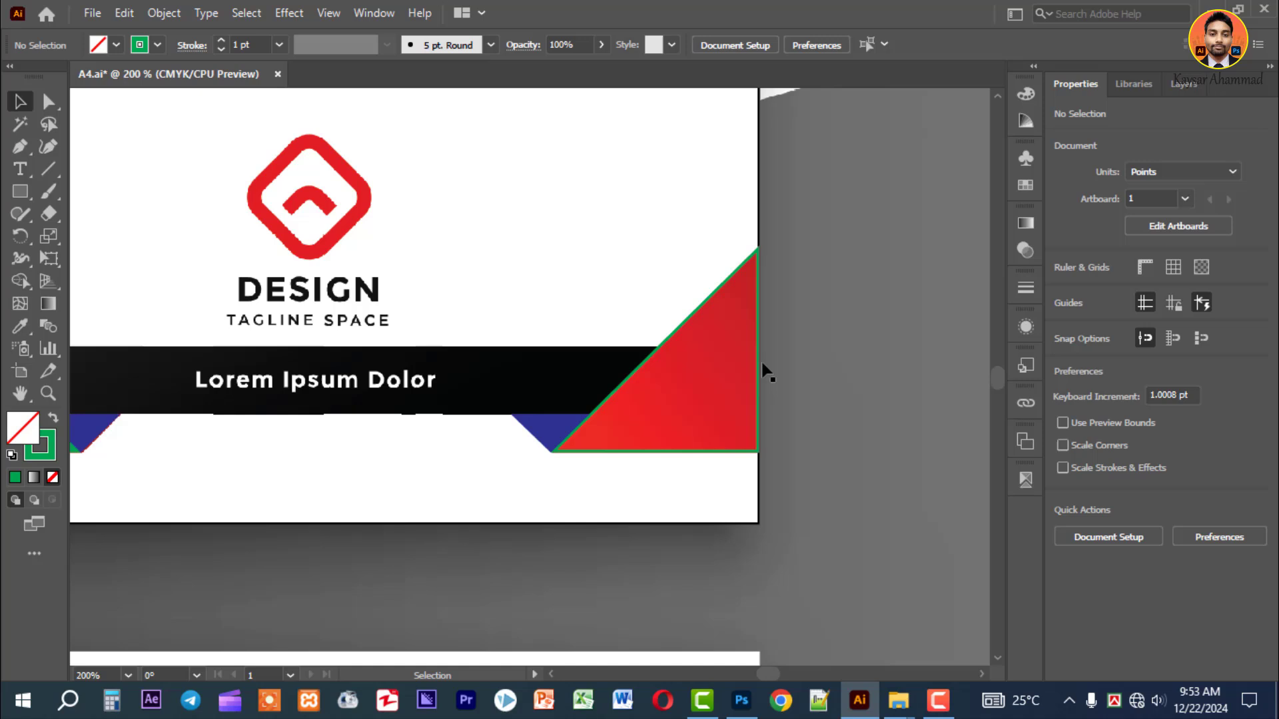
click(690, 318)
right_click(684, 319)
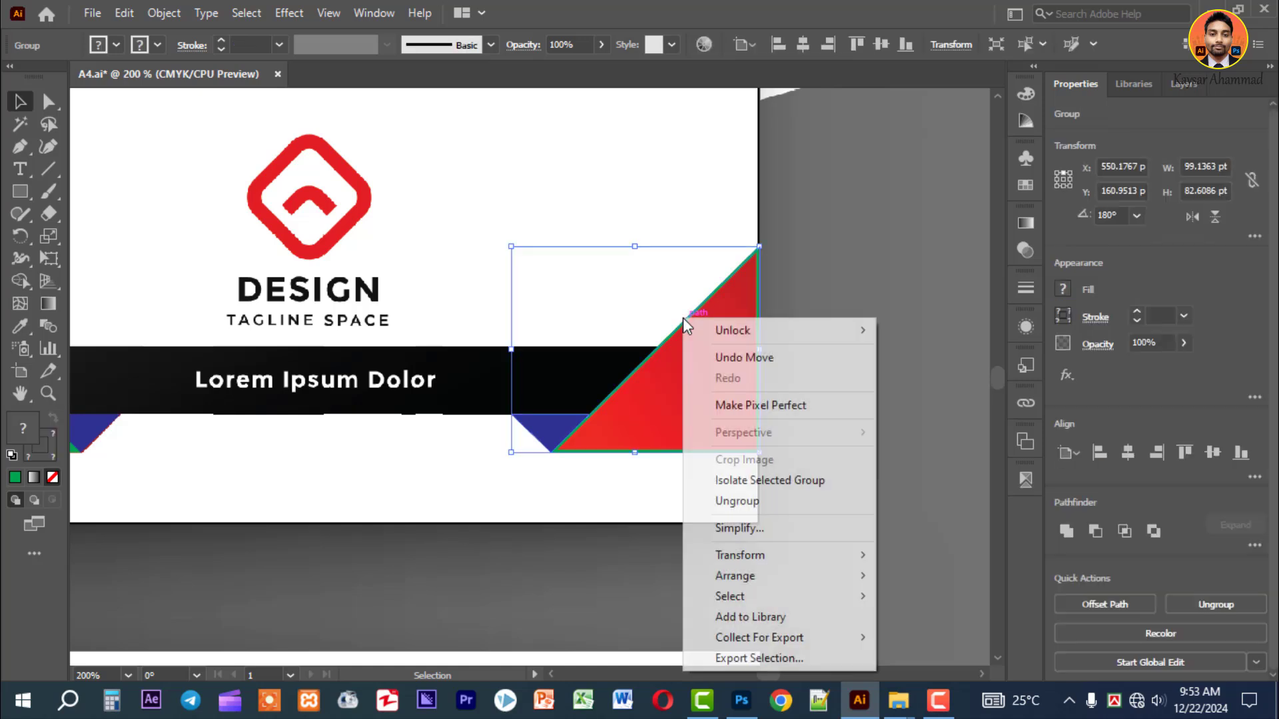
click(780, 503)
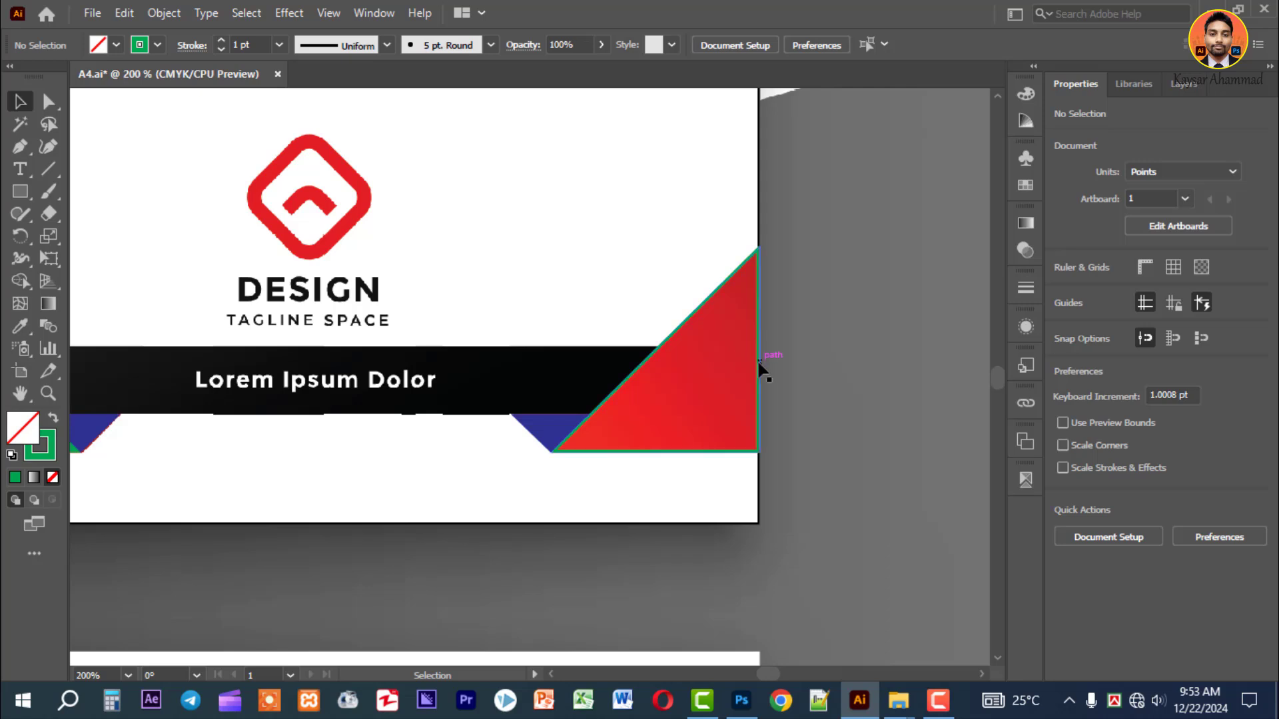
Swap the stroke and fill of the outlined large triangle so it has a solid green fill.
click(761, 366)
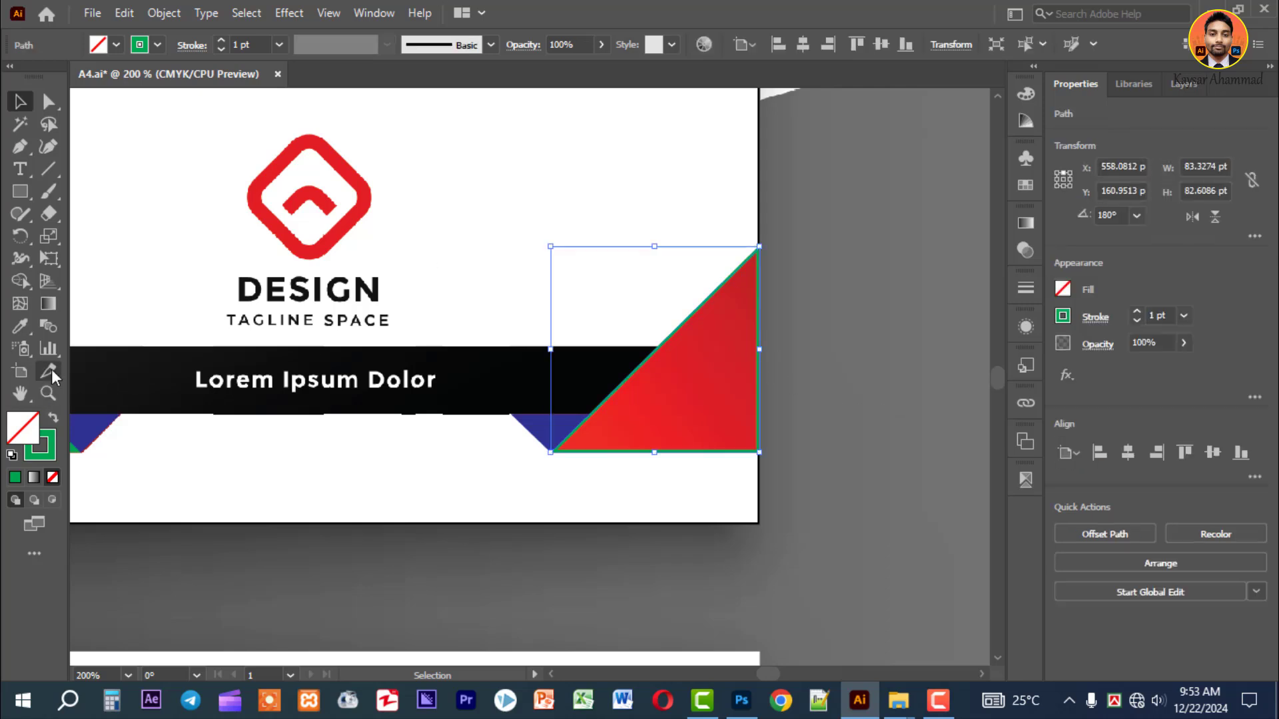
click(53, 418)
click(557, 584)
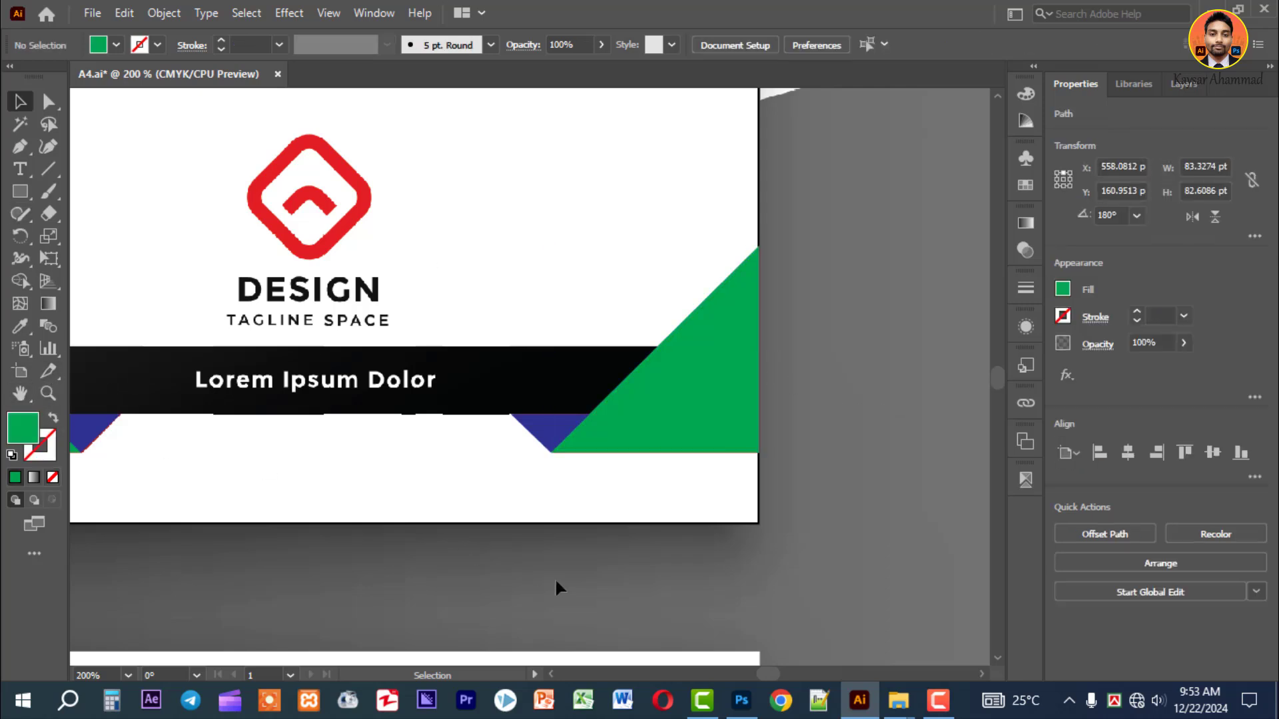
Draw a yellow-filled rectangle without stroke, about 271 × 26 pt, over the black tagline band between the green triangles.
key(ctrl+minus)
key(ctrl+minus)
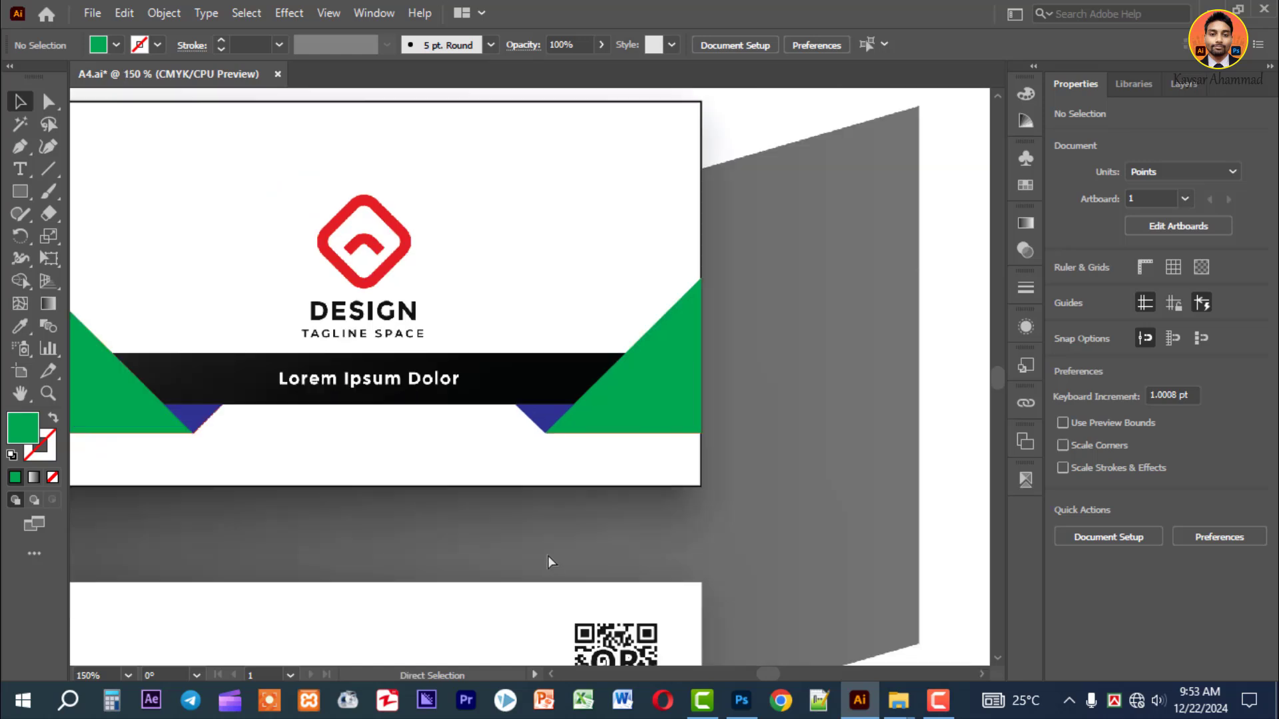
drag(494, 453, 605, 498)
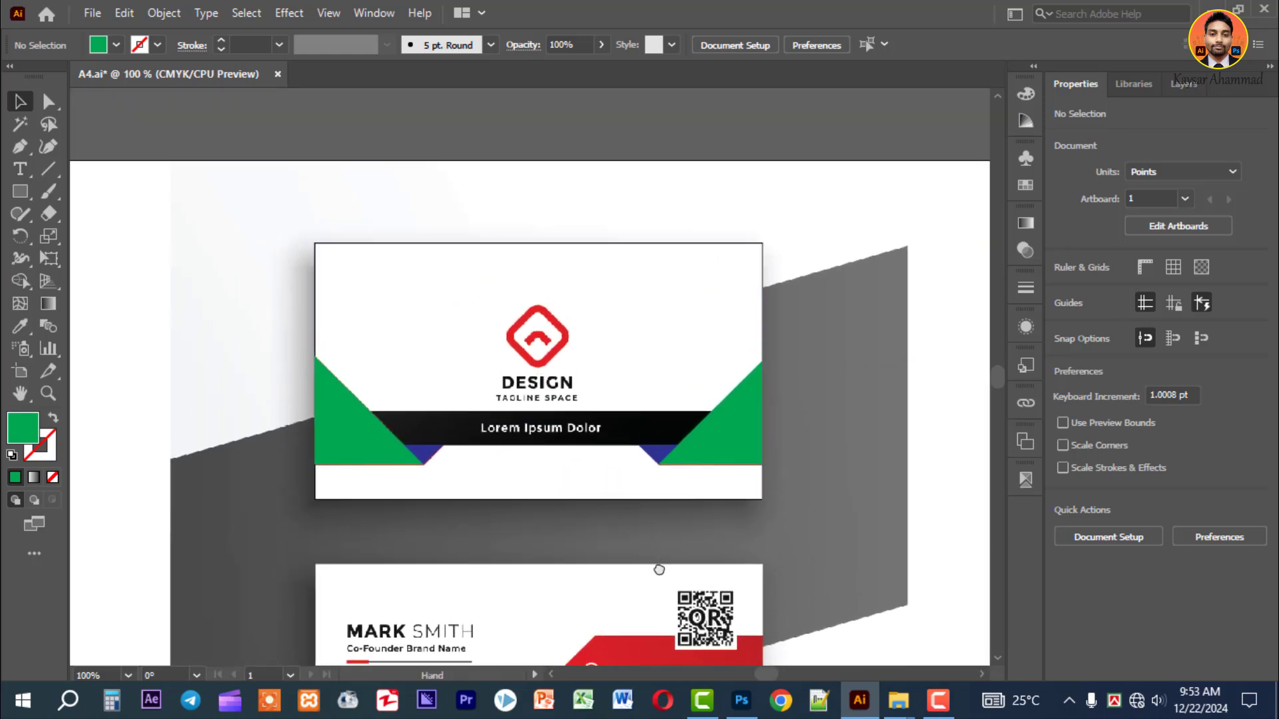
key(ctrl+space)
drag(794, 550, 802, 502)
ctrl+alt+click(568, 508)
drag(568, 508, 601, 568)
key(m)
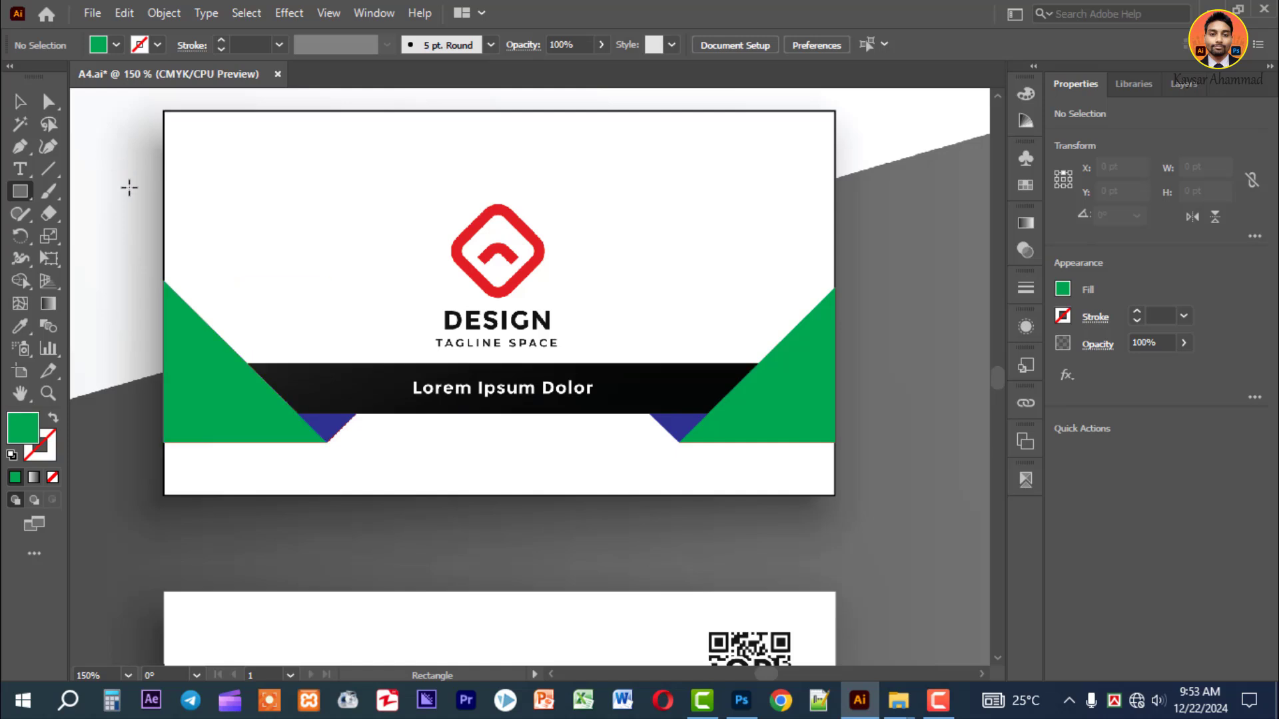
click(116, 44)
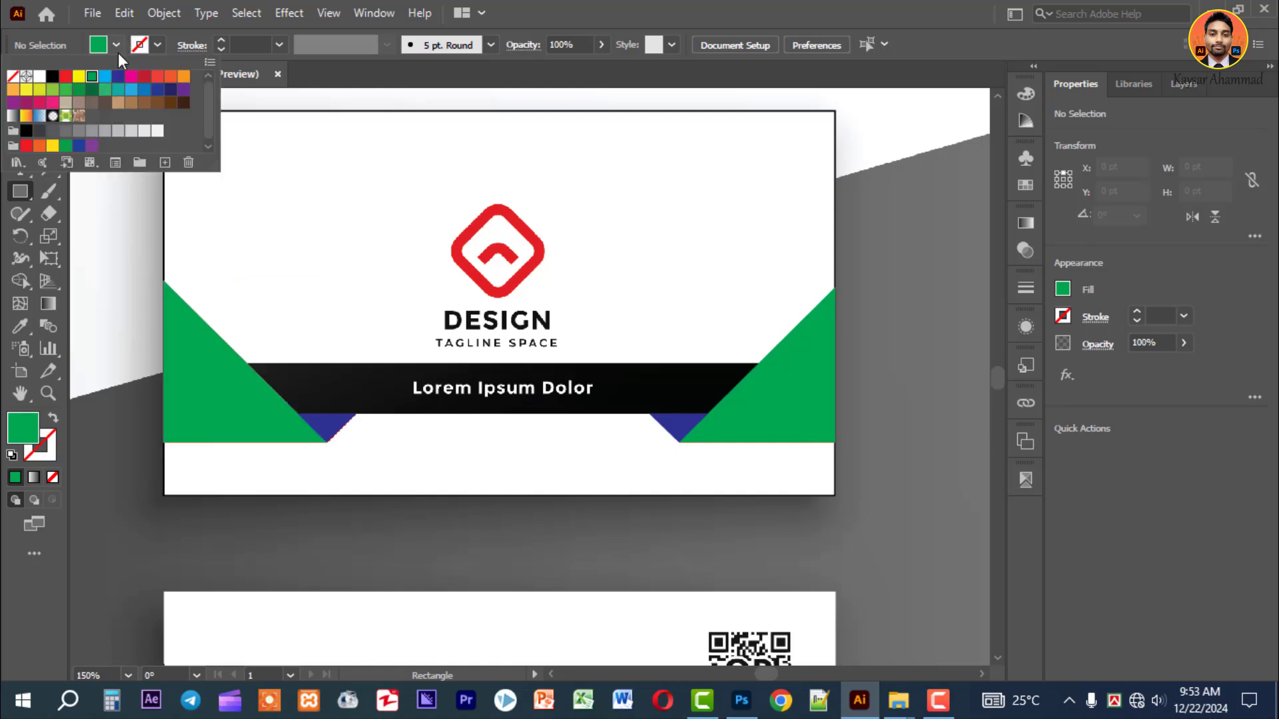
click(78, 76)
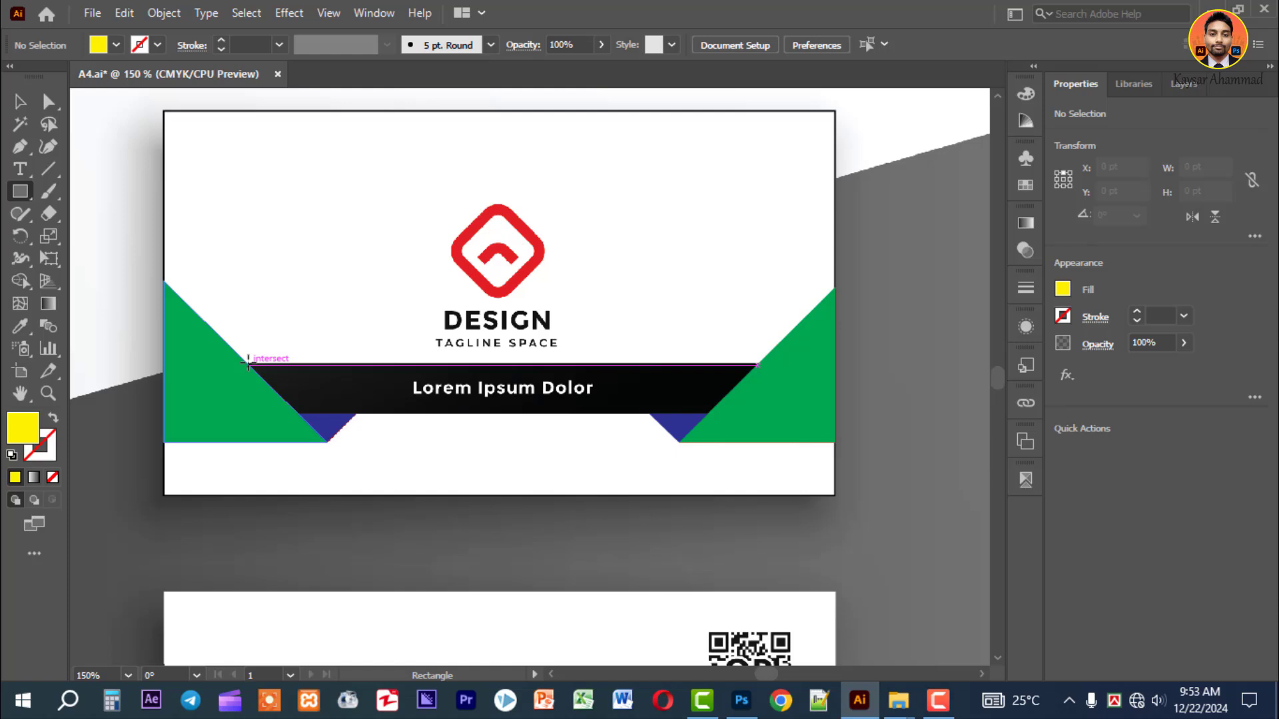
drag(248, 364, 756, 414)
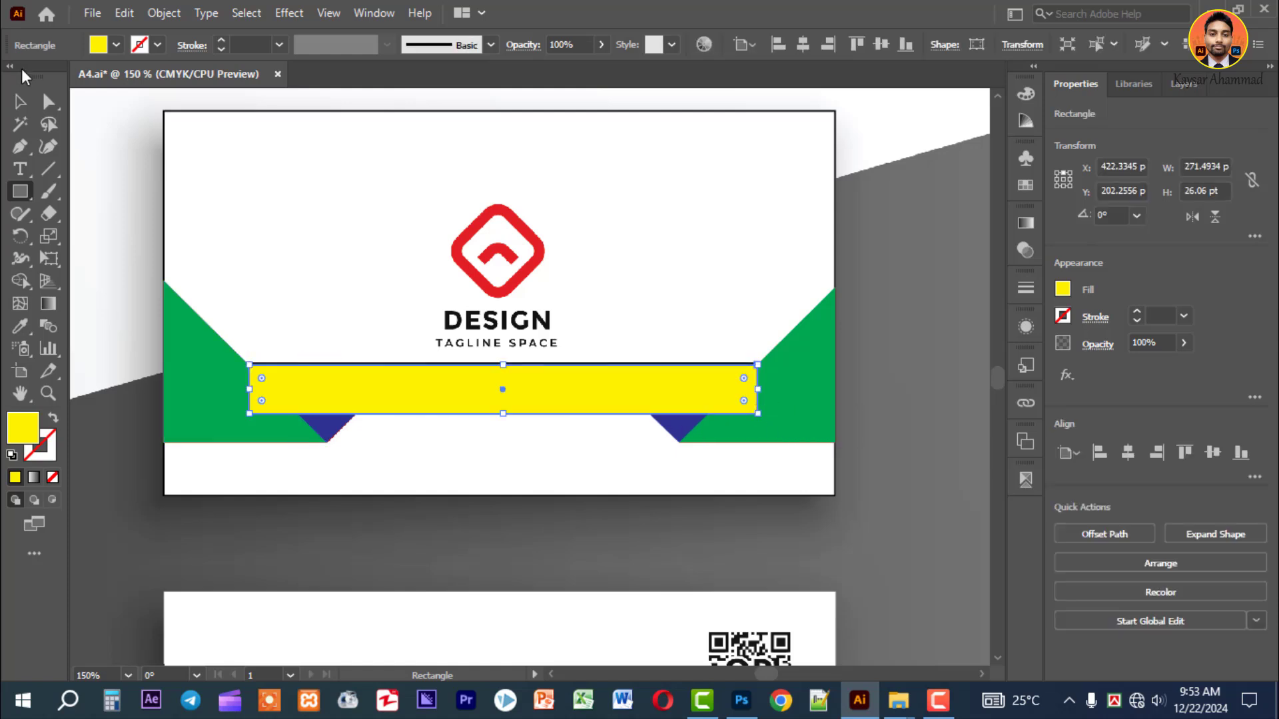
Swap the yellow rectangle's fill and stroke to make it a yellow outline.
click(20, 101)
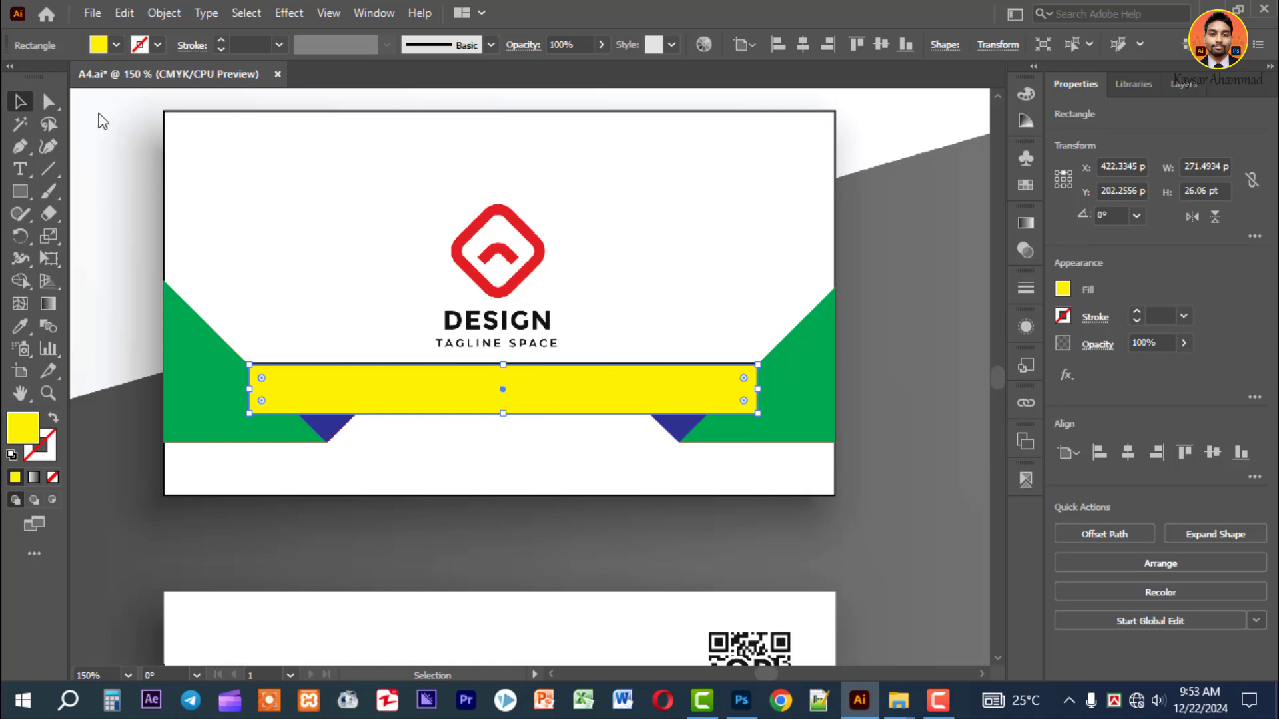
click(52, 417)
click(465, 472)
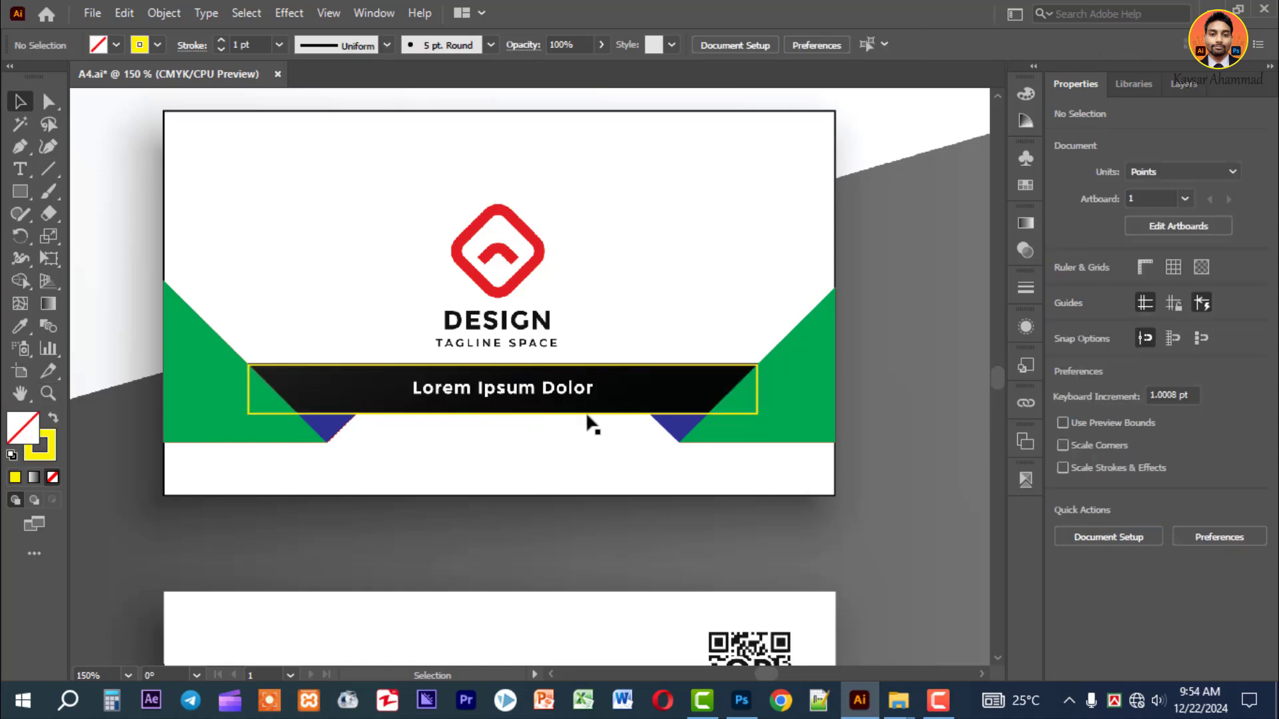
Stretch the outlined rectangle up to the band's upper edge and outward over both green triangles, to about 290.5 × 27.9 pt.
click(586, 413)
mouse_move(503, 364)
mouse_down()
mouse_move(504, 347)
mouse_move(501, 360)
mouse_up()
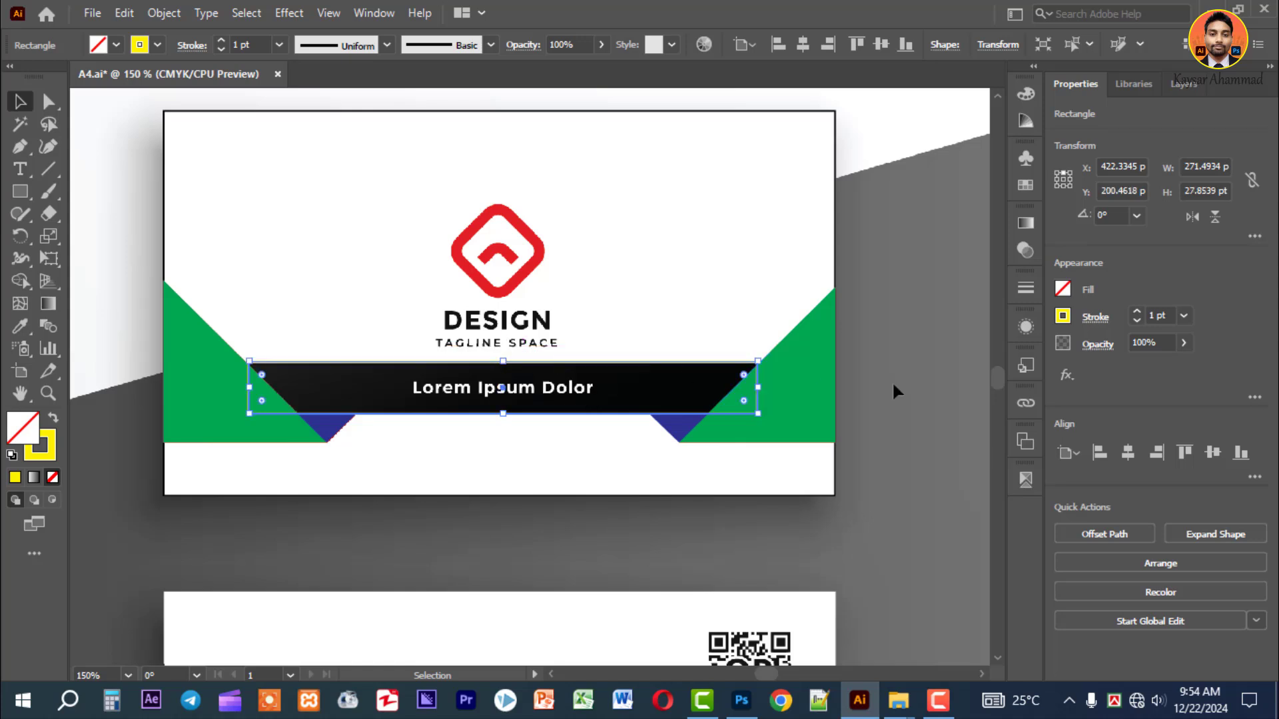
drag(757, 387, 793, 387)
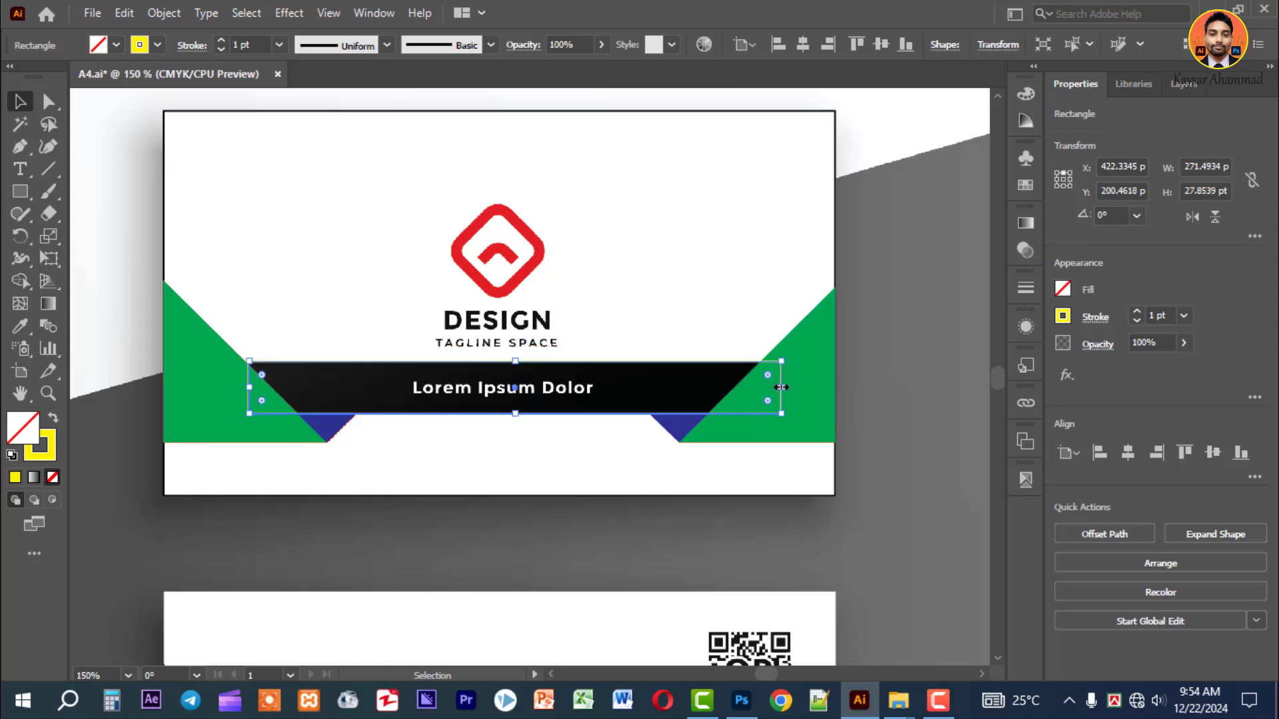
drag(248, 387, 237, 388)
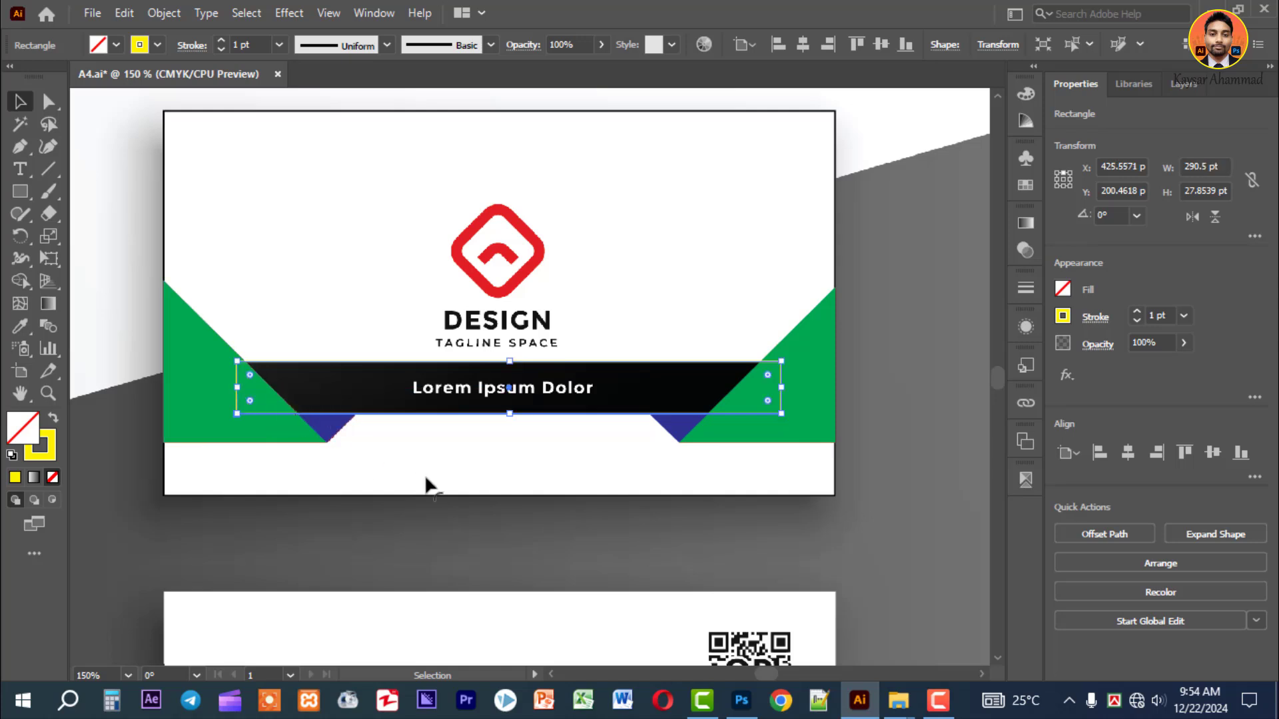
click(425, 485)
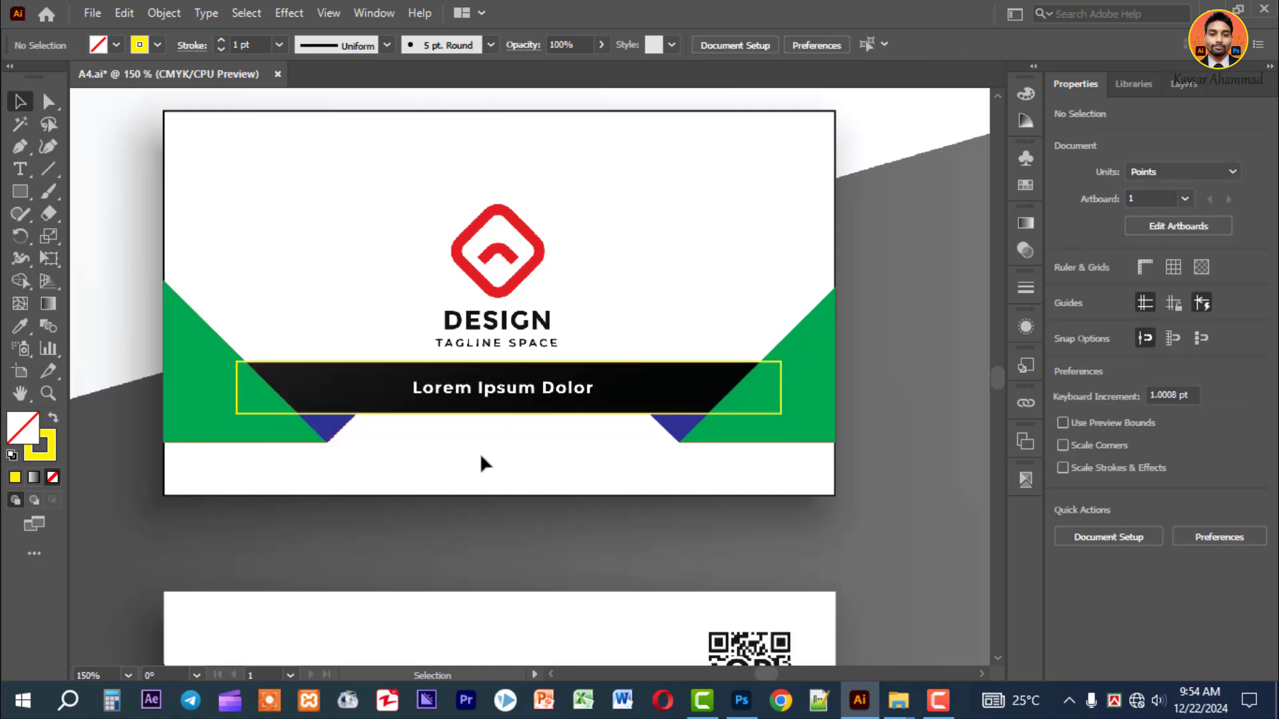
Swap the outlined band rectangle's stroke and fill so it has a solid yellow fill.
click(395, 414)
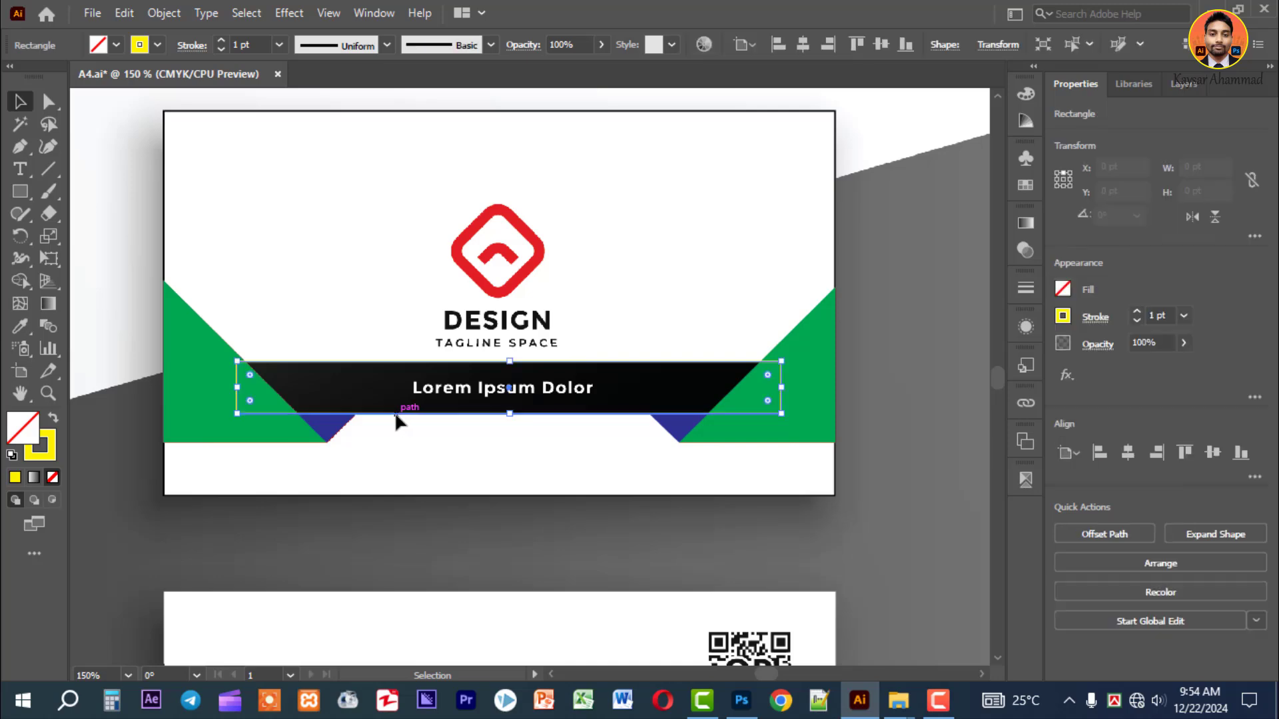
click(520, 460)
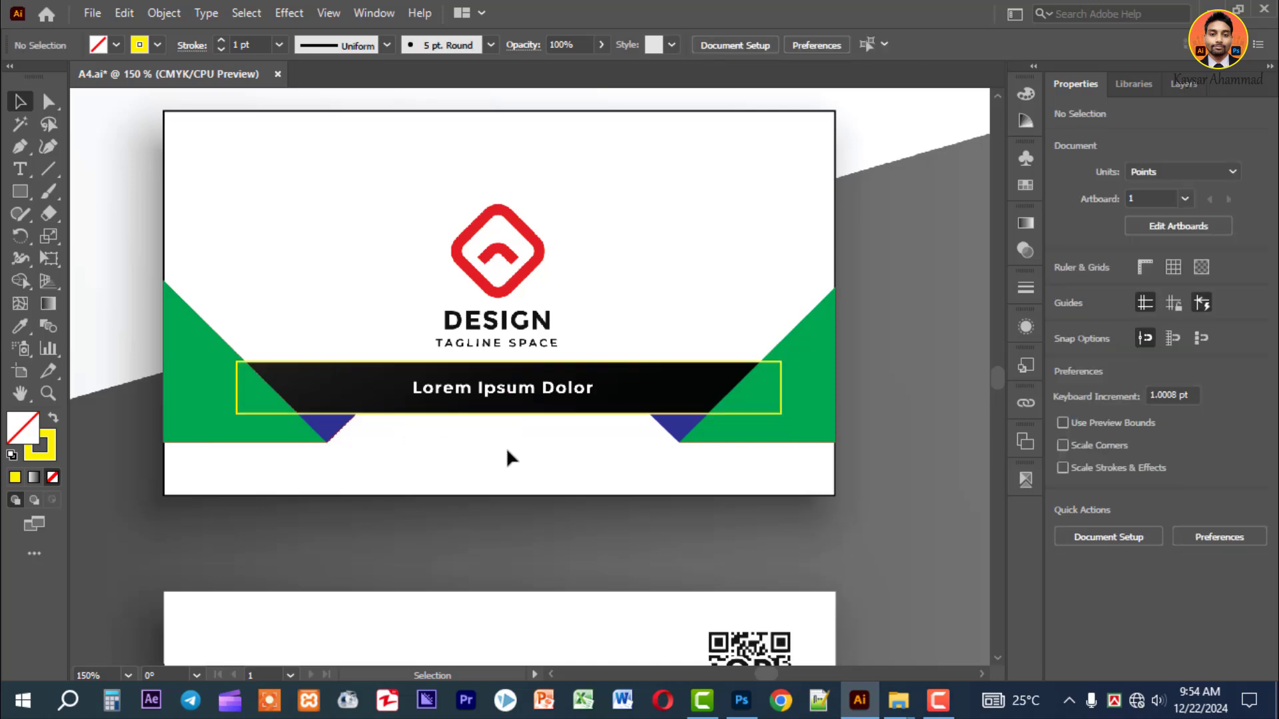
click(464, 414)
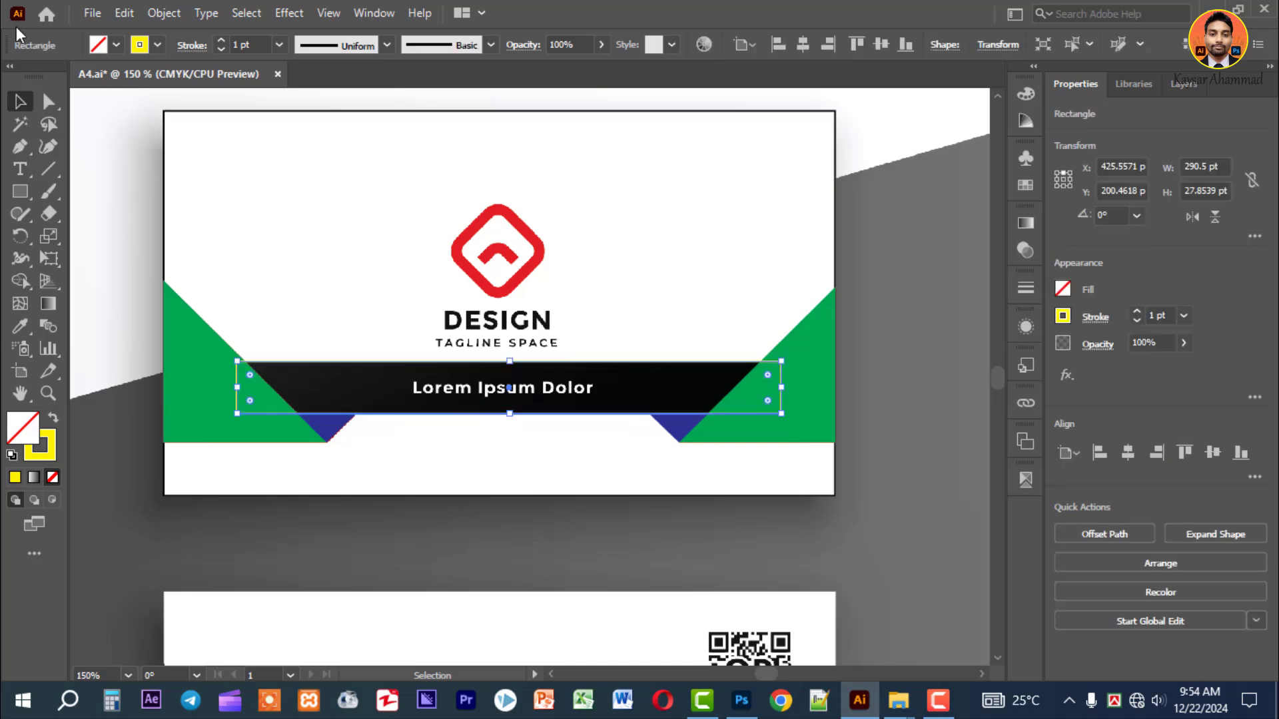
click(51, 418)
click(106, 51)
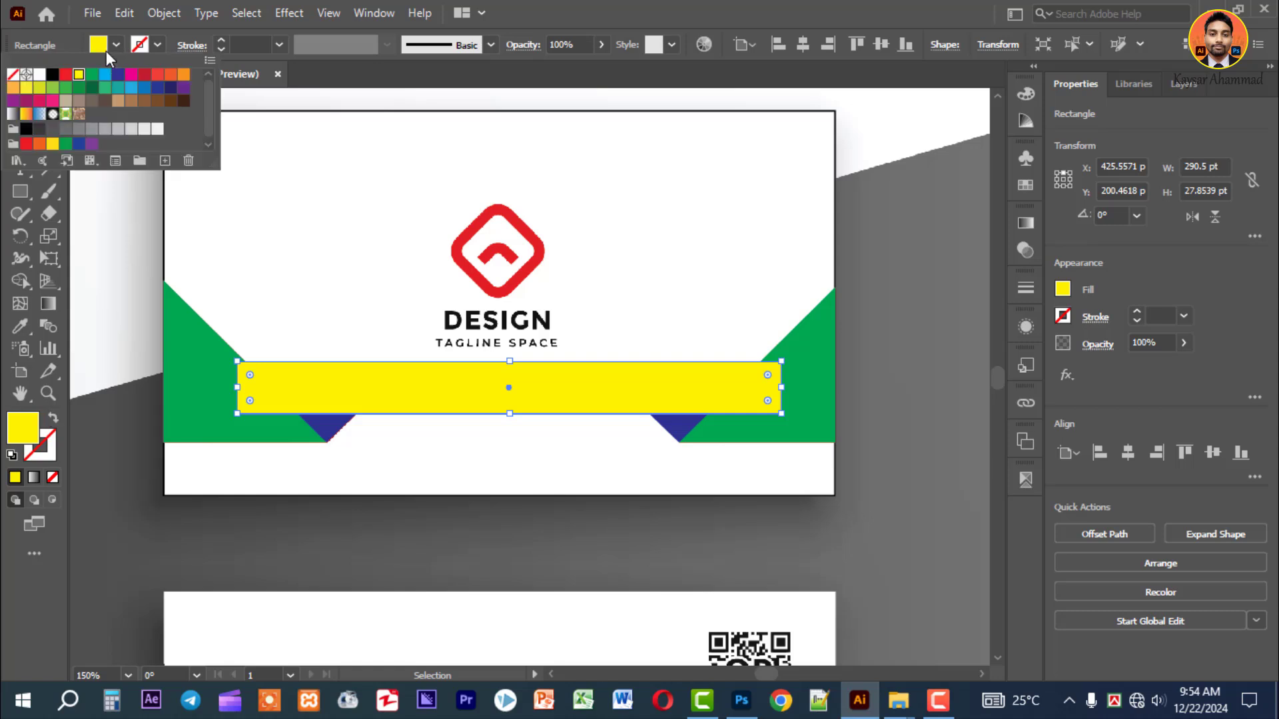
click(559, 2)
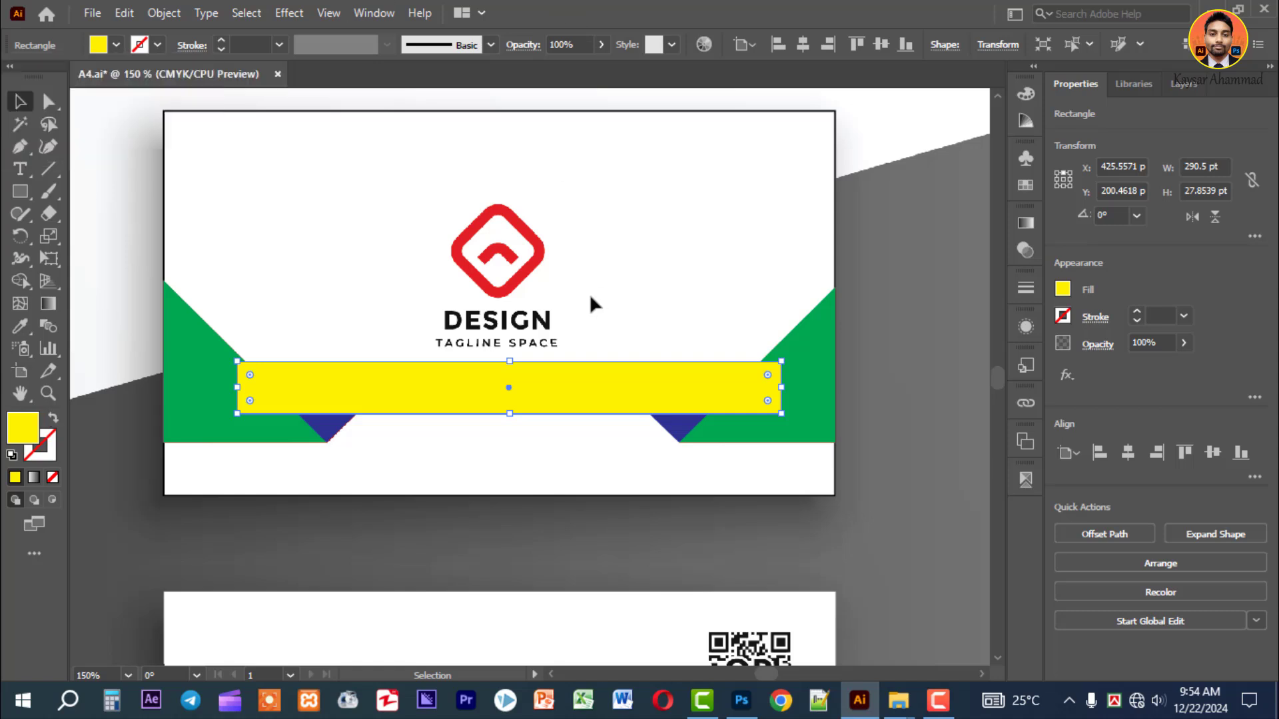
Send the yellow band to the back and bring it forward one level, placing it above the reference image but behind the green triangles.
right_click(501, 376)
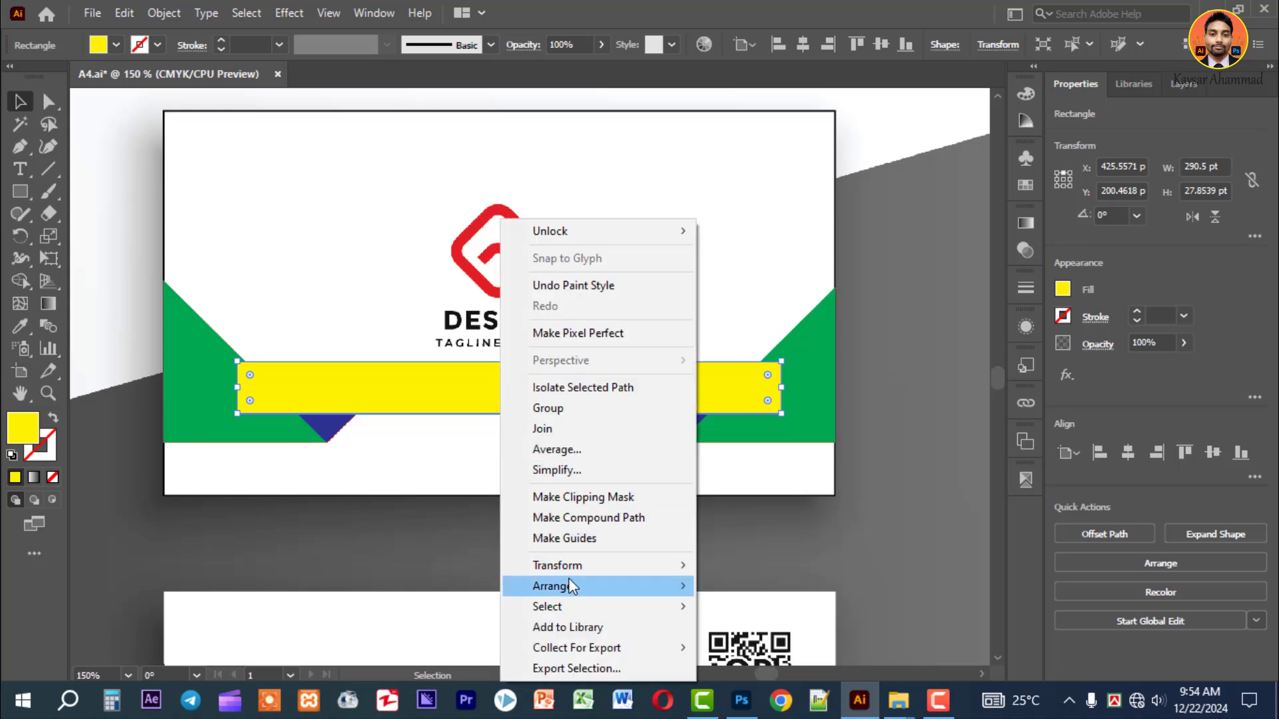
mouse_move(570, 587)
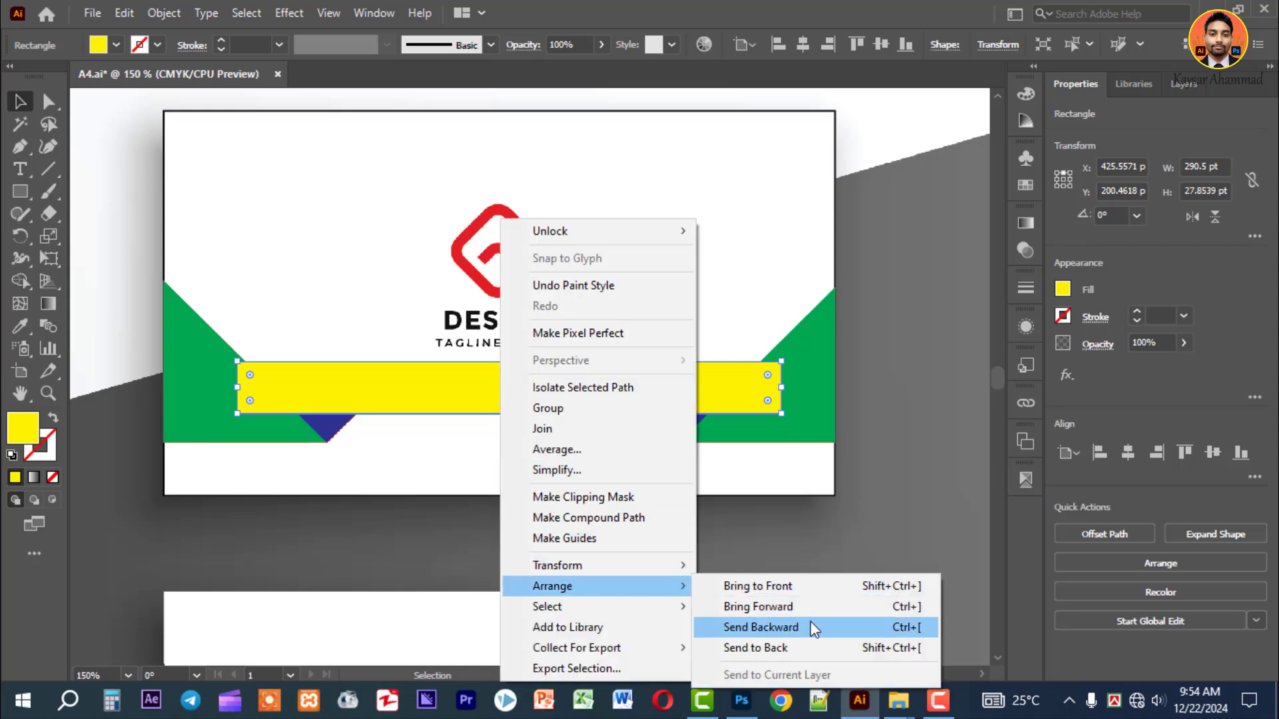
click(814, 648)
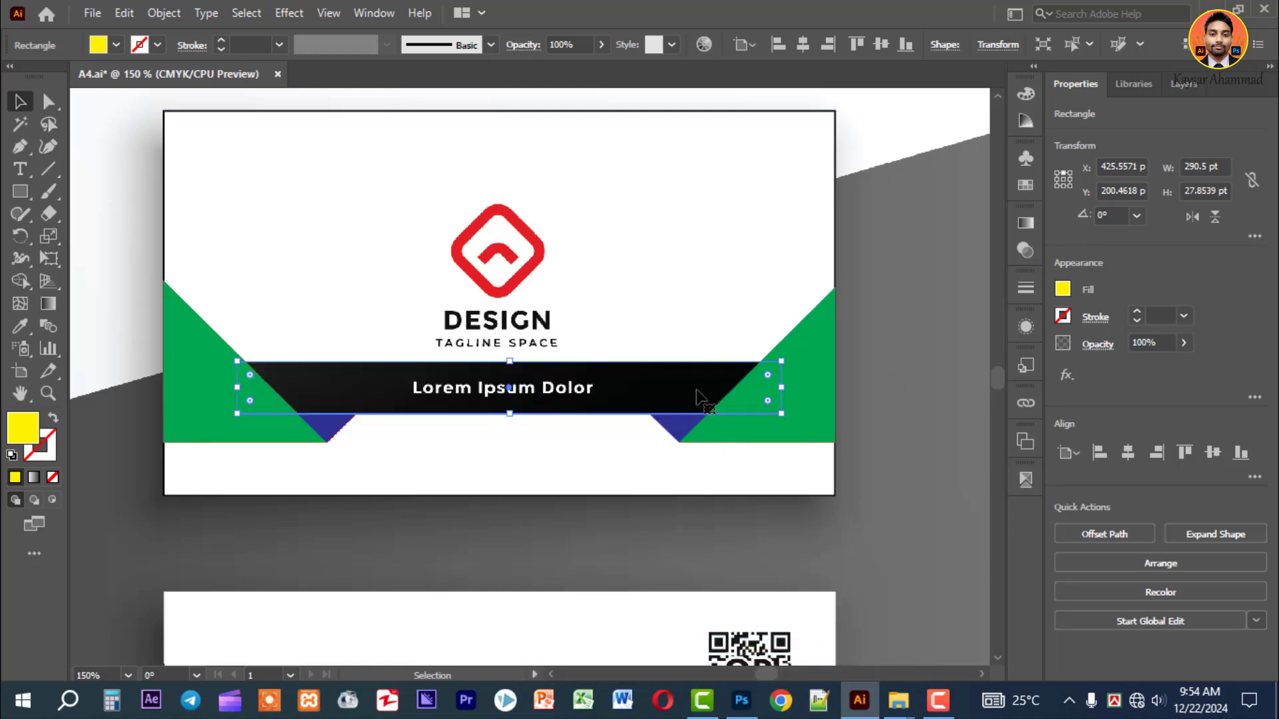
right_click(721, 397)
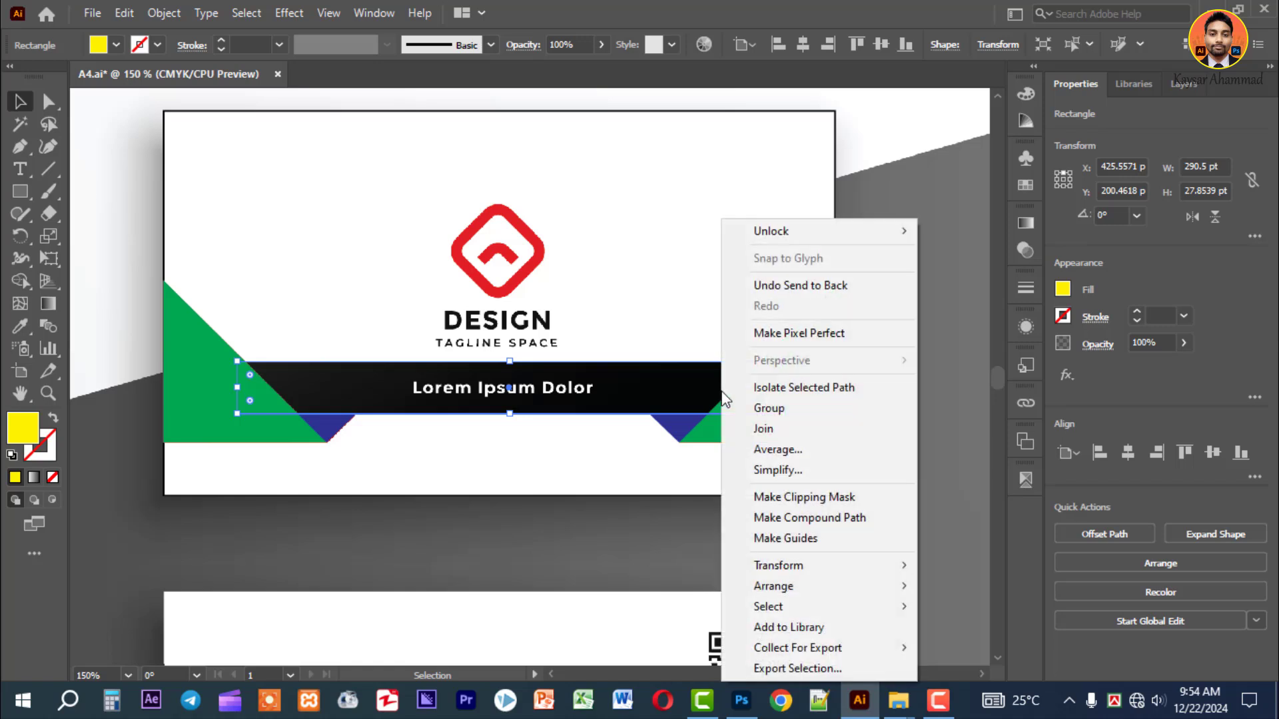
mouse_move(794, 587)
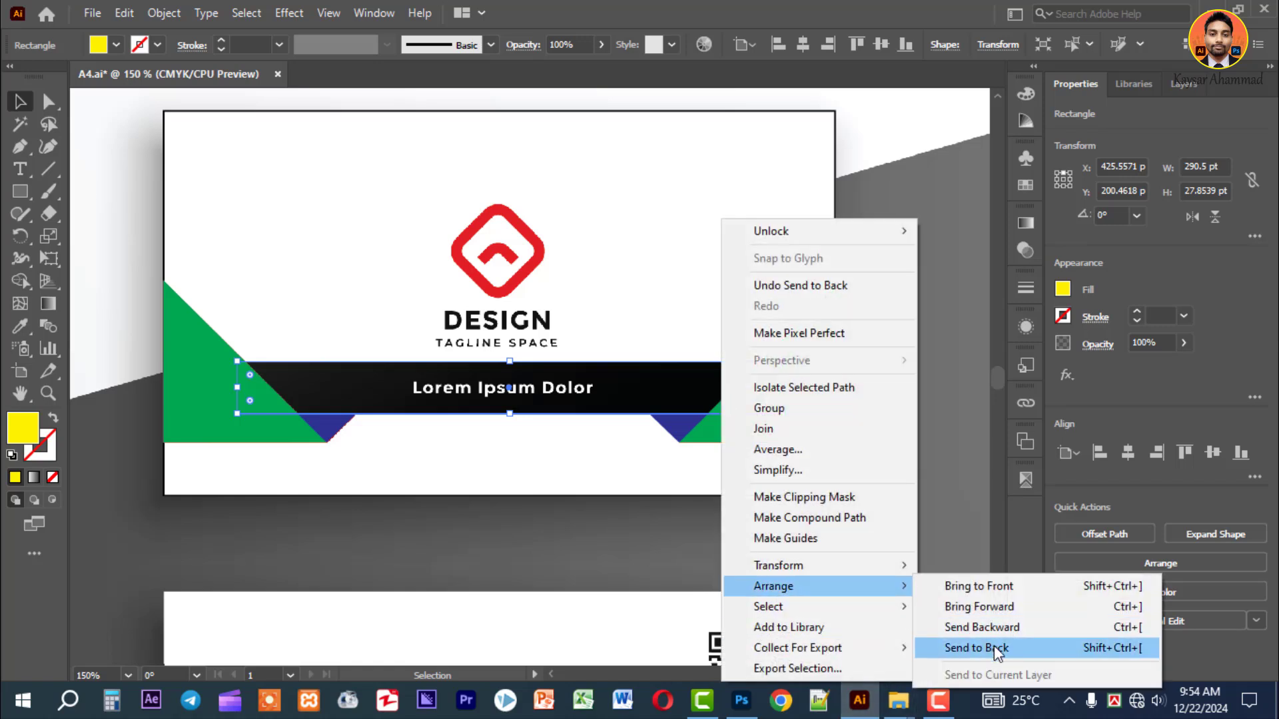
click(1010, 607)
click(708, 542)
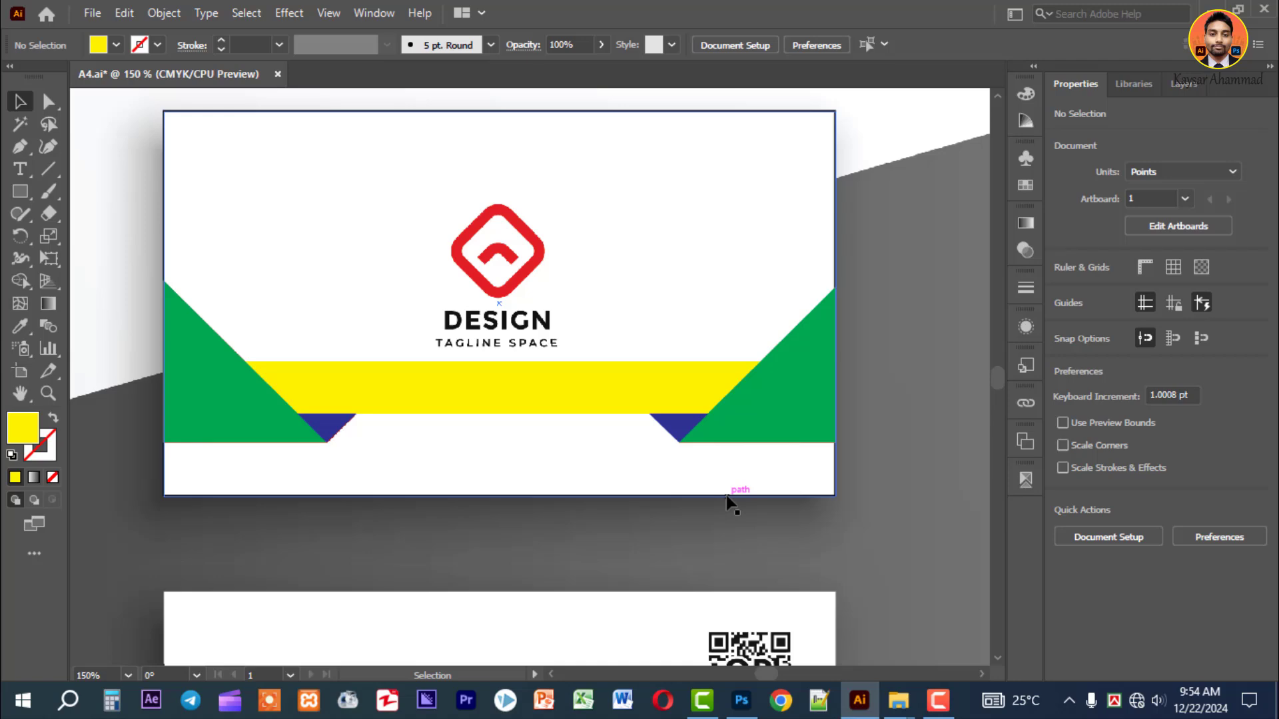
Outline the second business card with an unfilled rectangle about 359 × 205 pt with a 1 pt black stroke.
key(ctrl+minus)
key(ctrl+minus)
drag(711, 512, 724, 389)
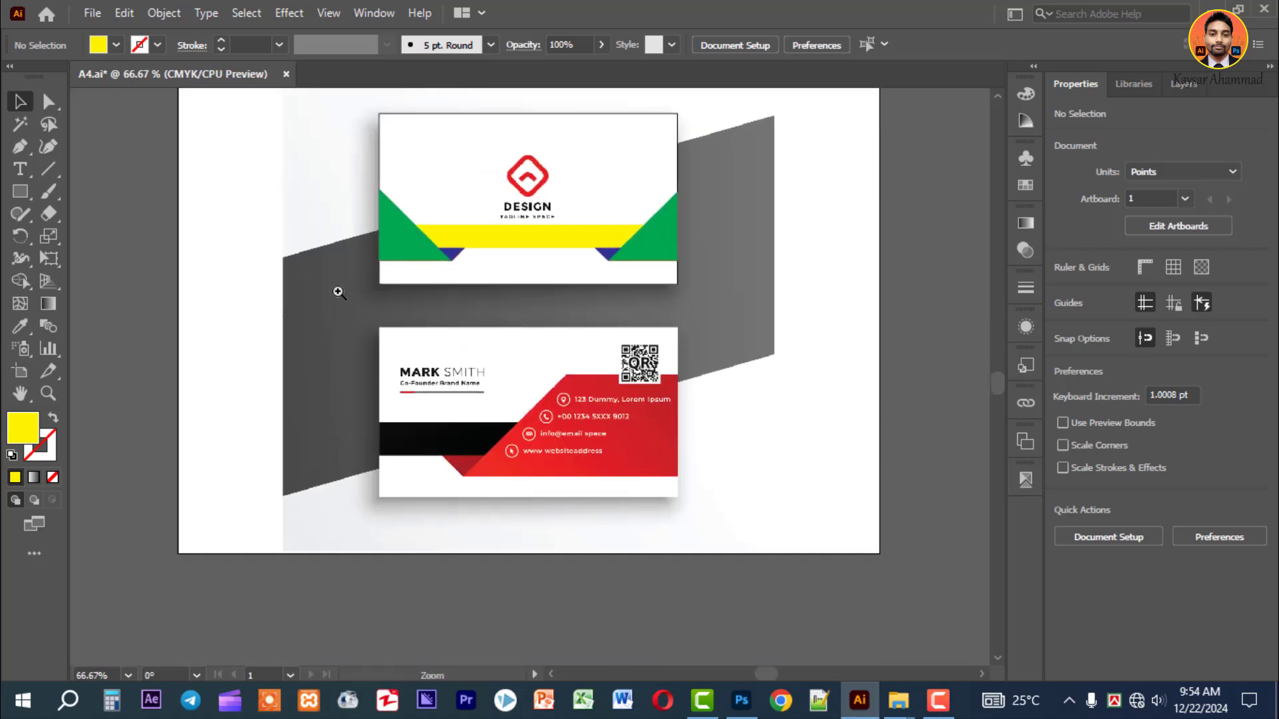
drag(339, 292, 708, 518)
drag(782, 500, 746, 476)
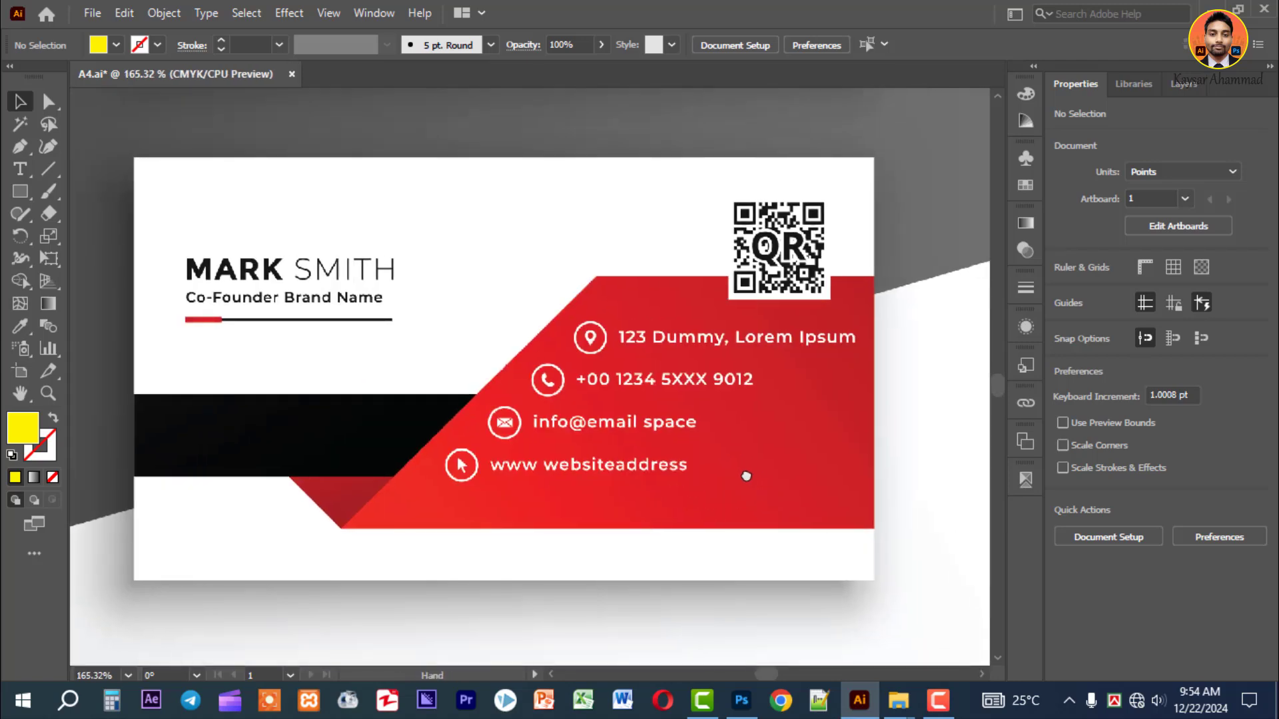
click(20, 191)
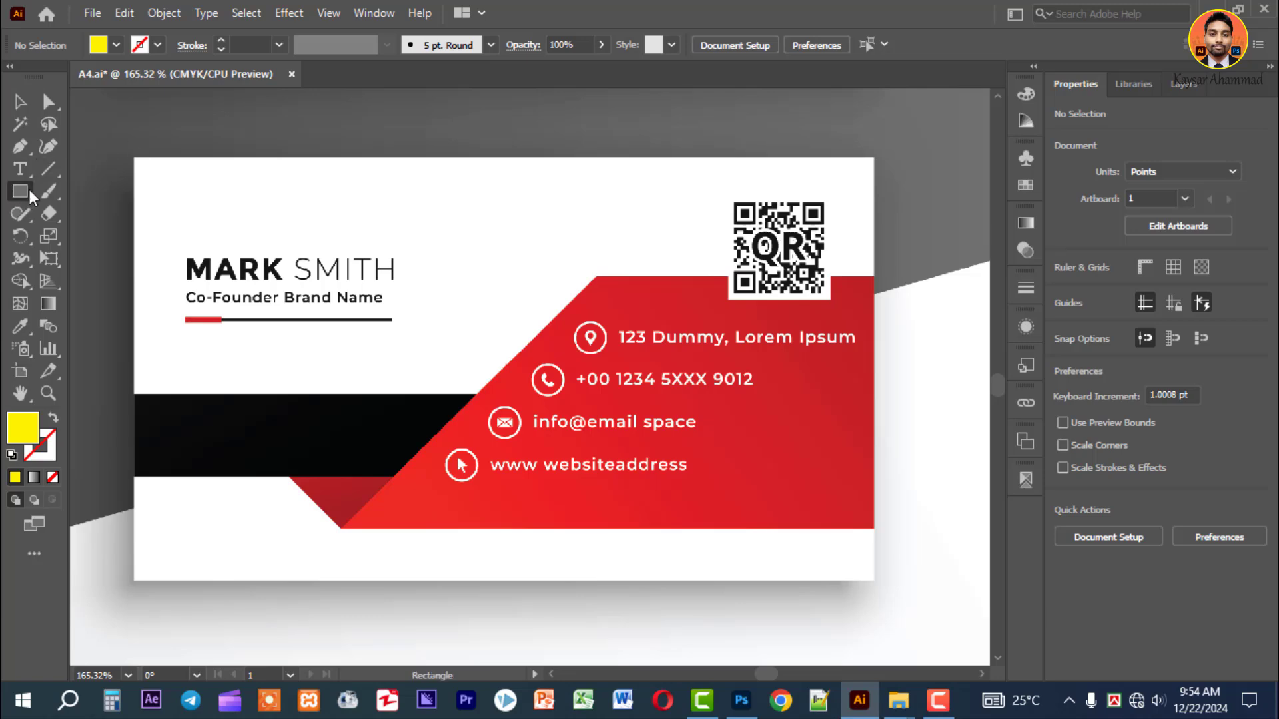
click(54, 418)
click(158, 44)
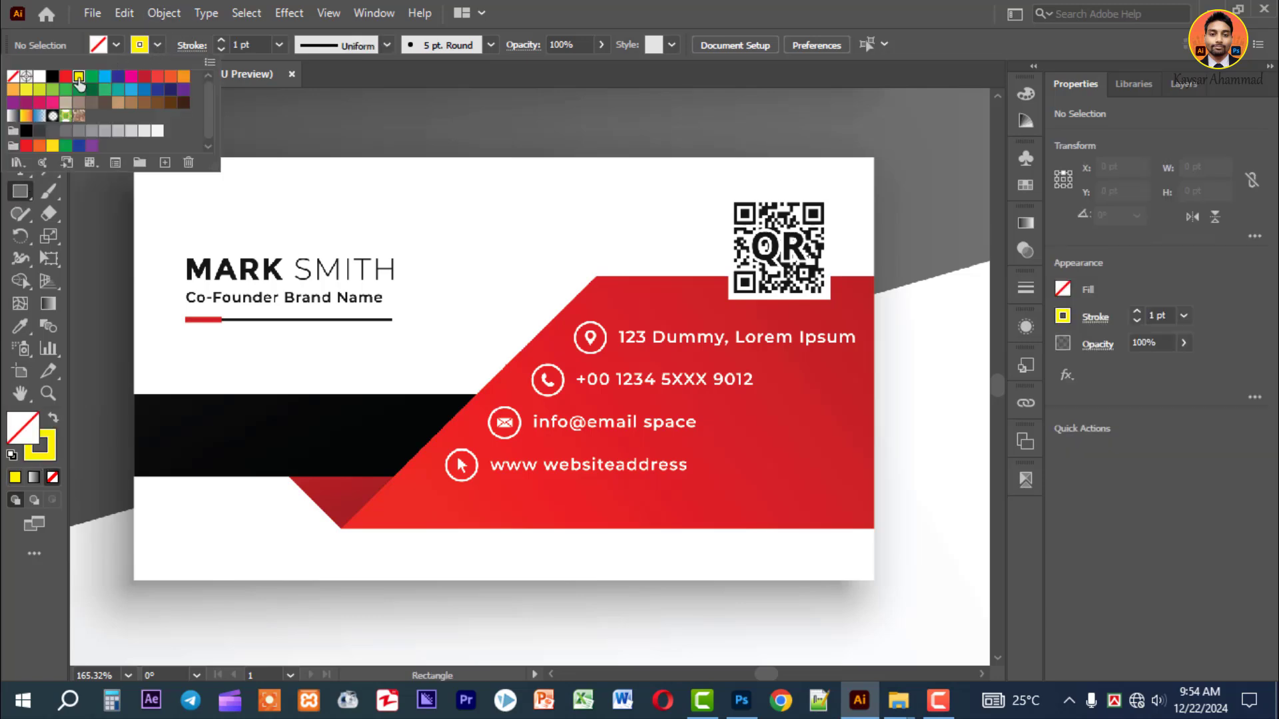
click(52, 85)
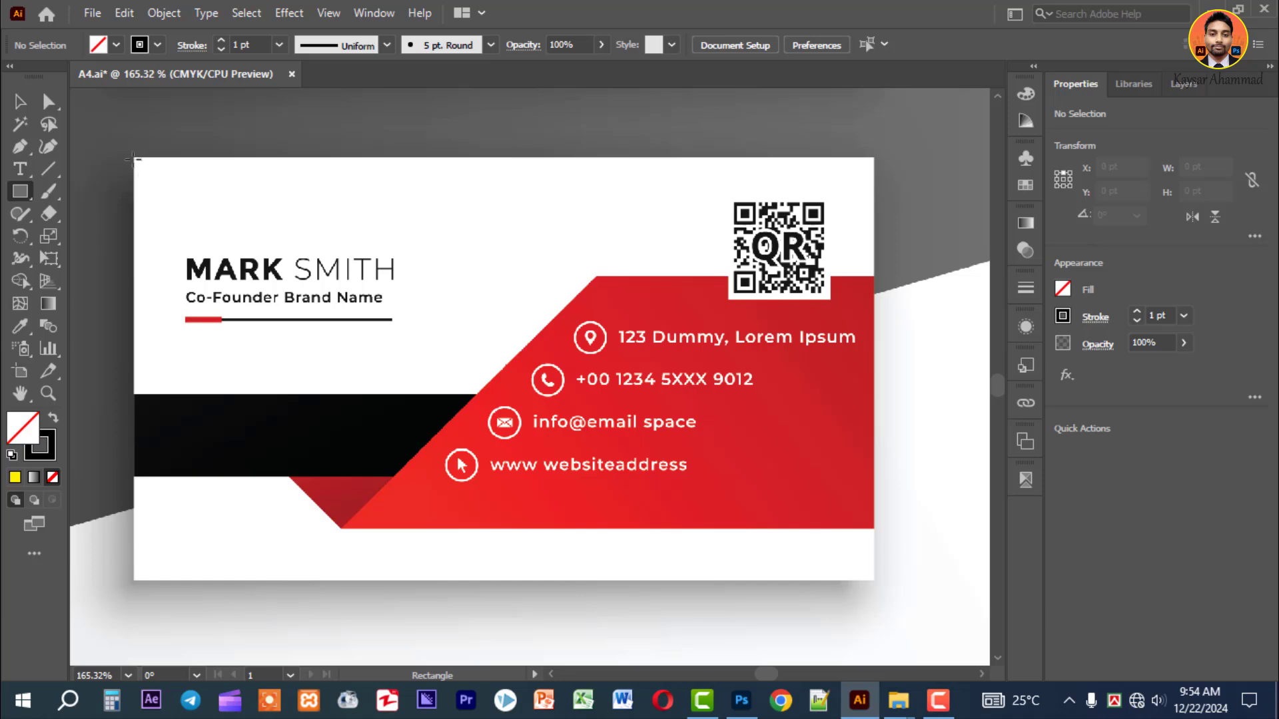
drag(133, 155, 874, 580)
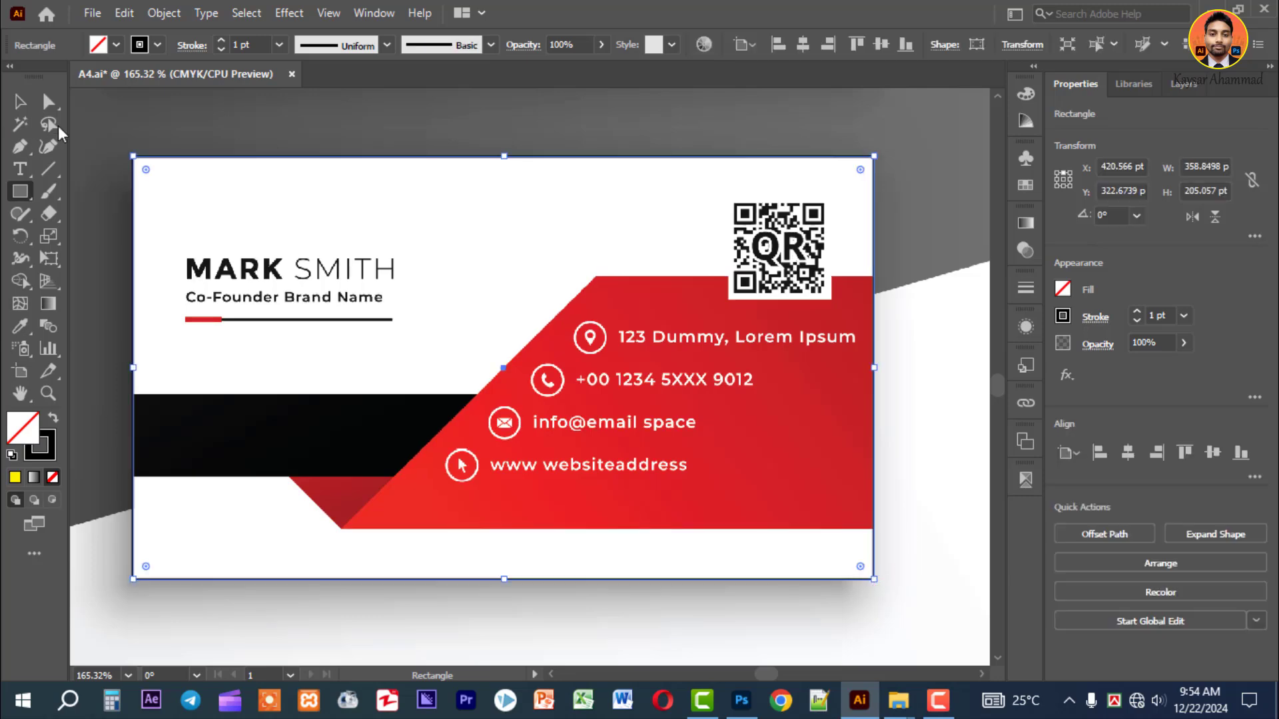
click(20, 101)
click(230, 123)
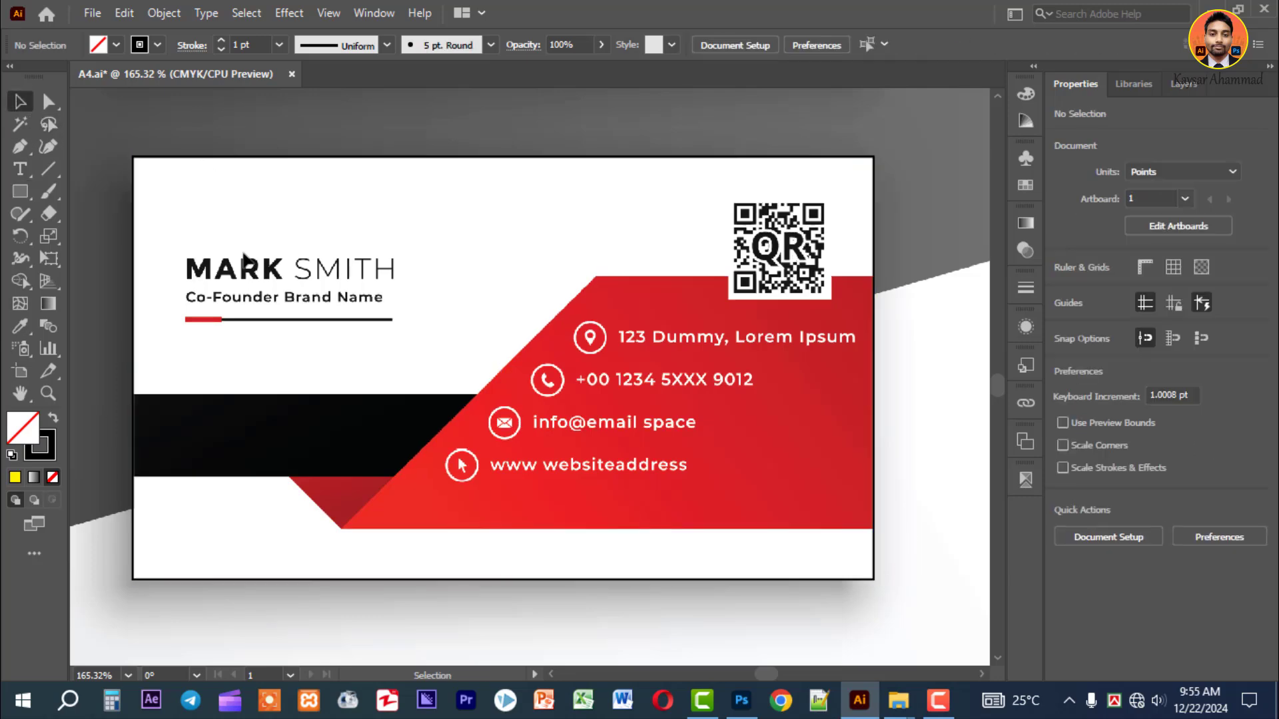
Trace the second card's red contact panel as a closed four-sided Pen path, about 257.7 × 122.5 pt.
click(20, 191)
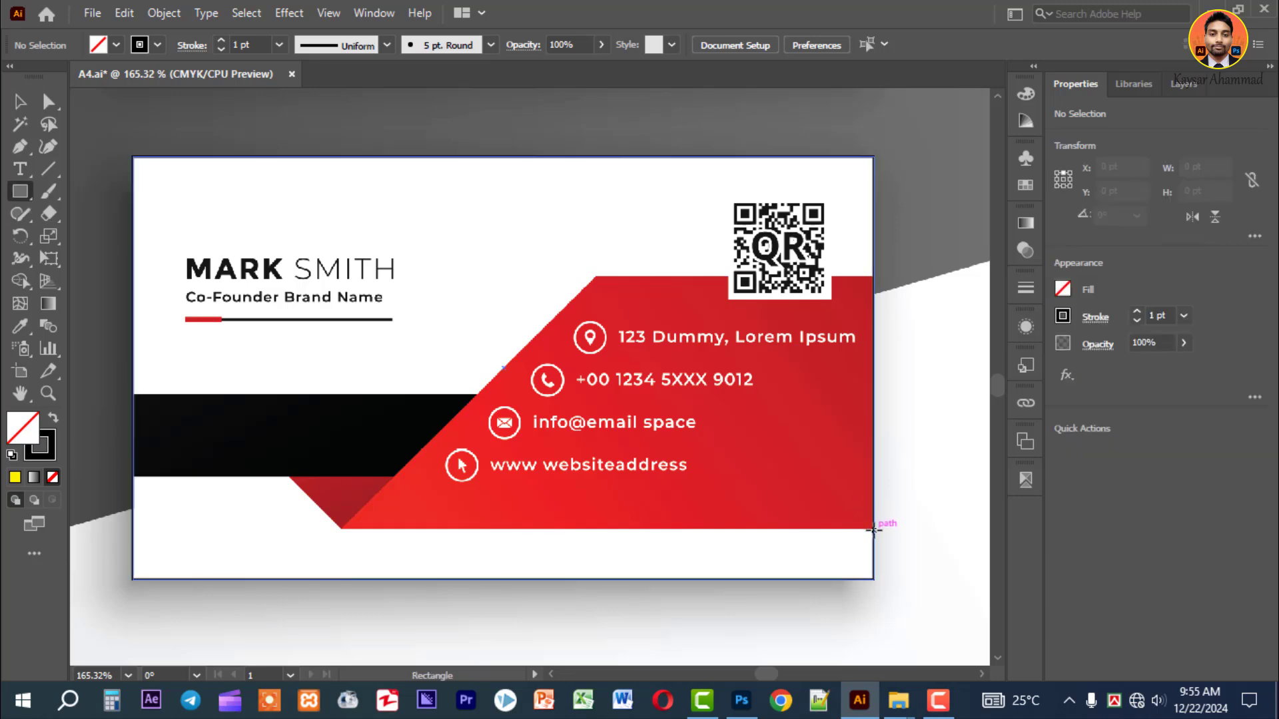
click(20, 101)
click(20, 146)
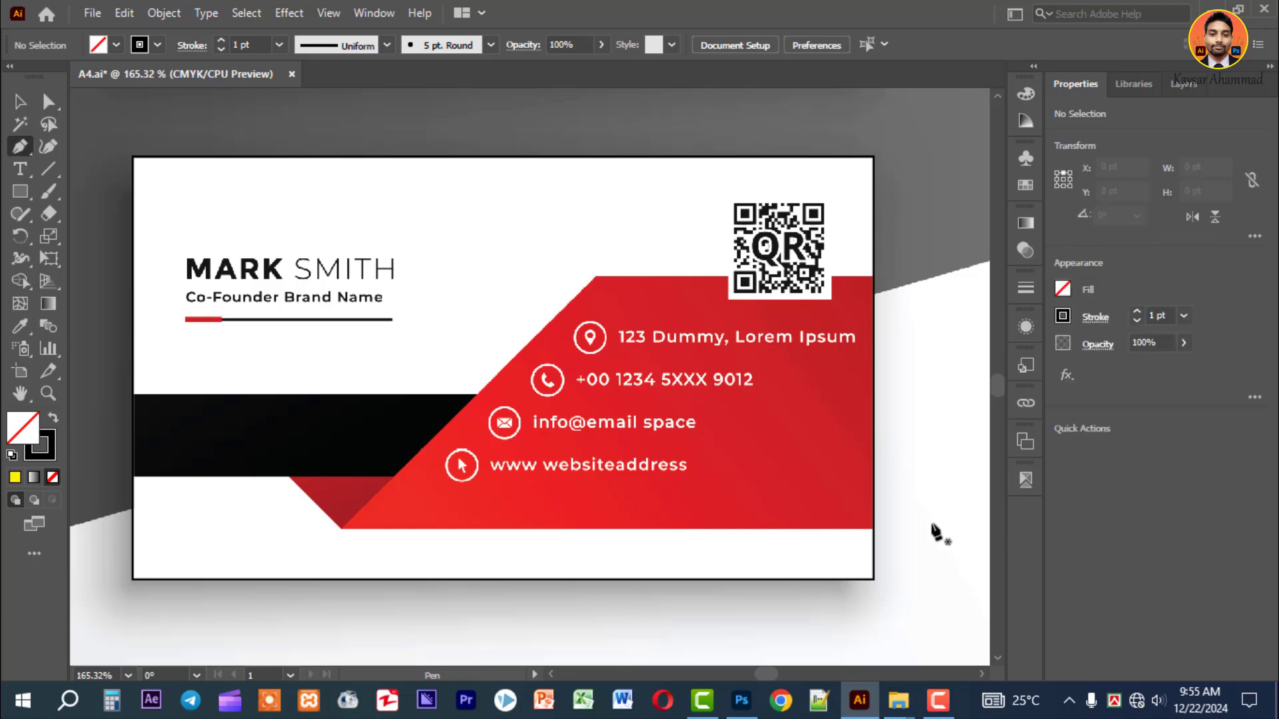
click(873, 276)
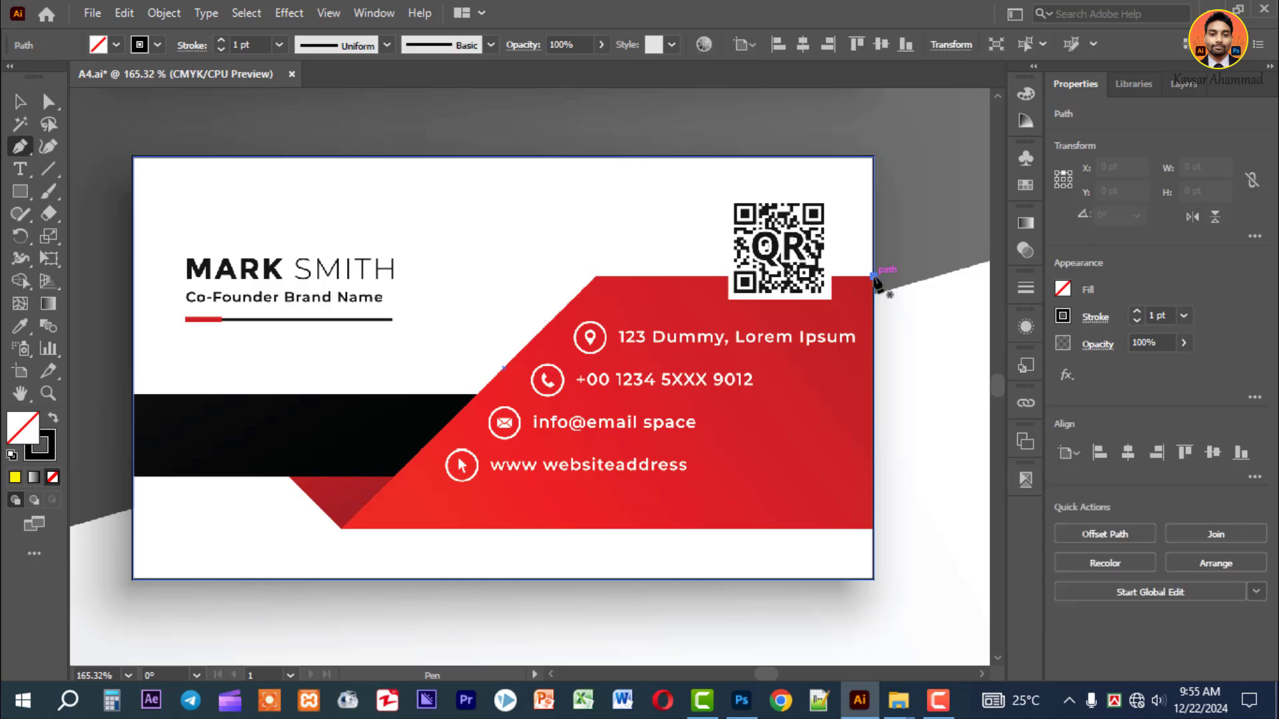
click(596, 275)
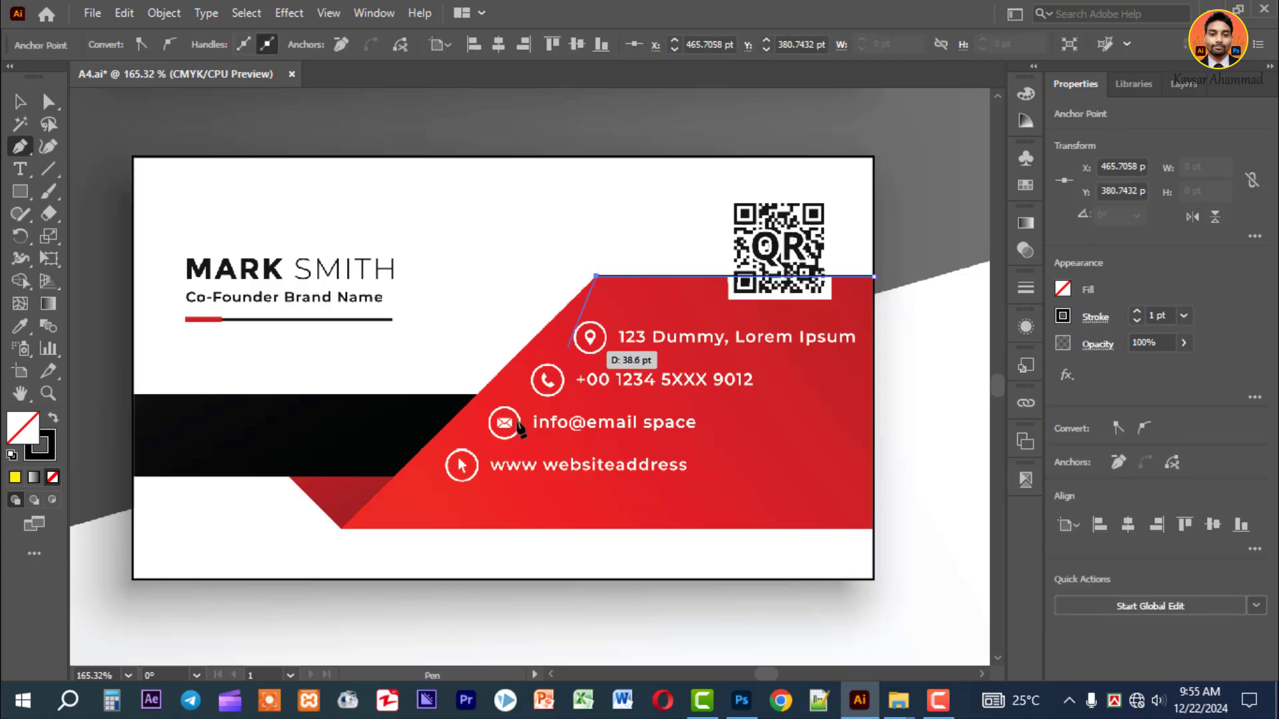
click(342, 530)
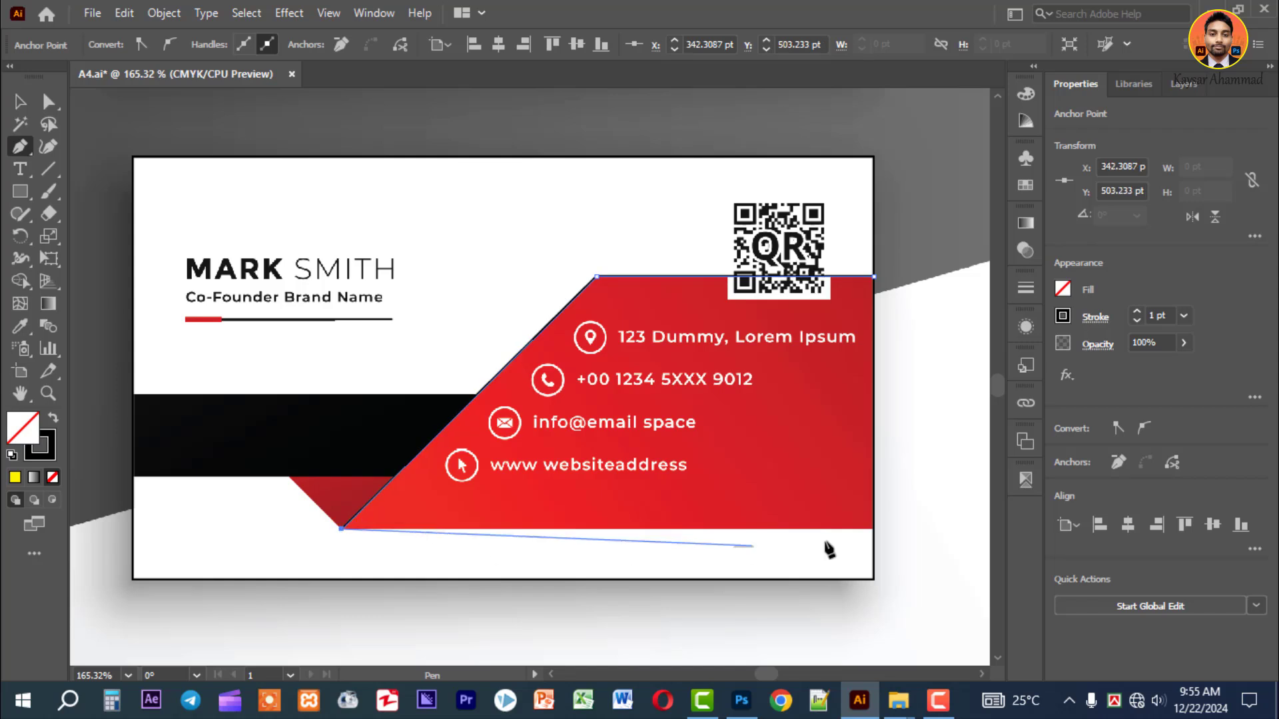
click(873, 530)
click(873, 276)
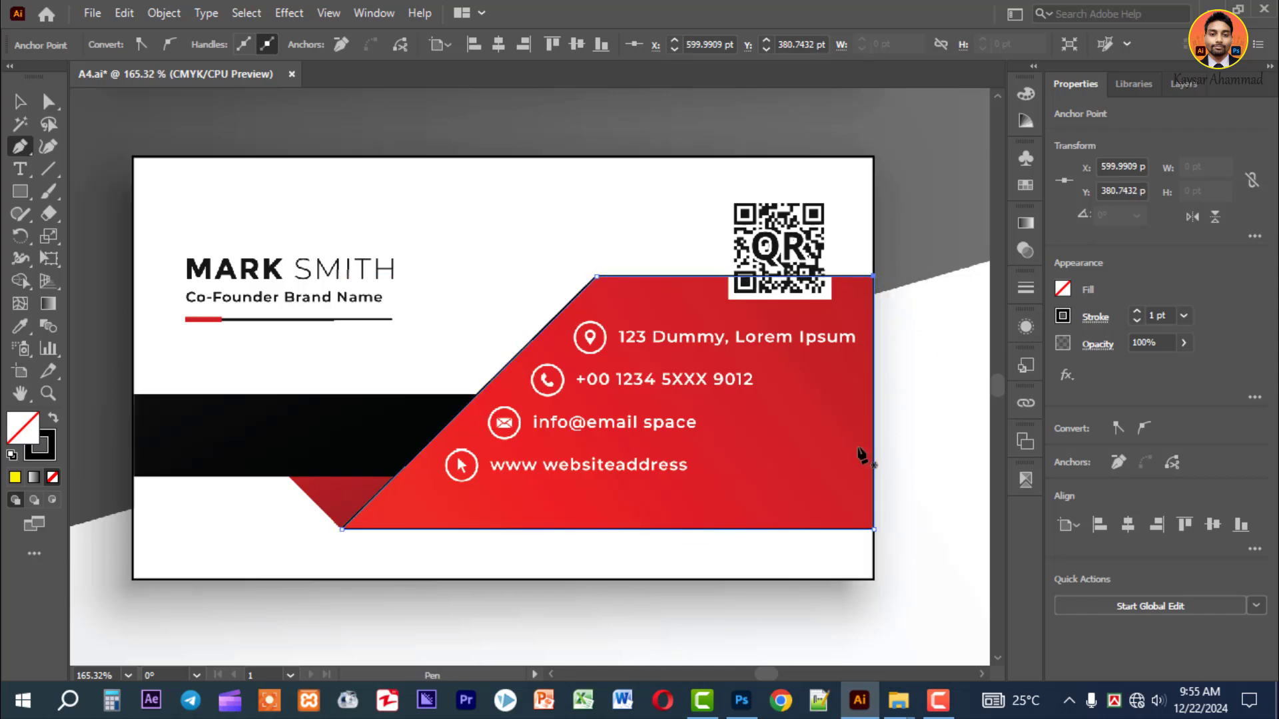
Align the red contact panel outline's stroke to the inside of its path.
key(ctrl+space)
drag(261, 426, 519, 562)
click(31, 107)
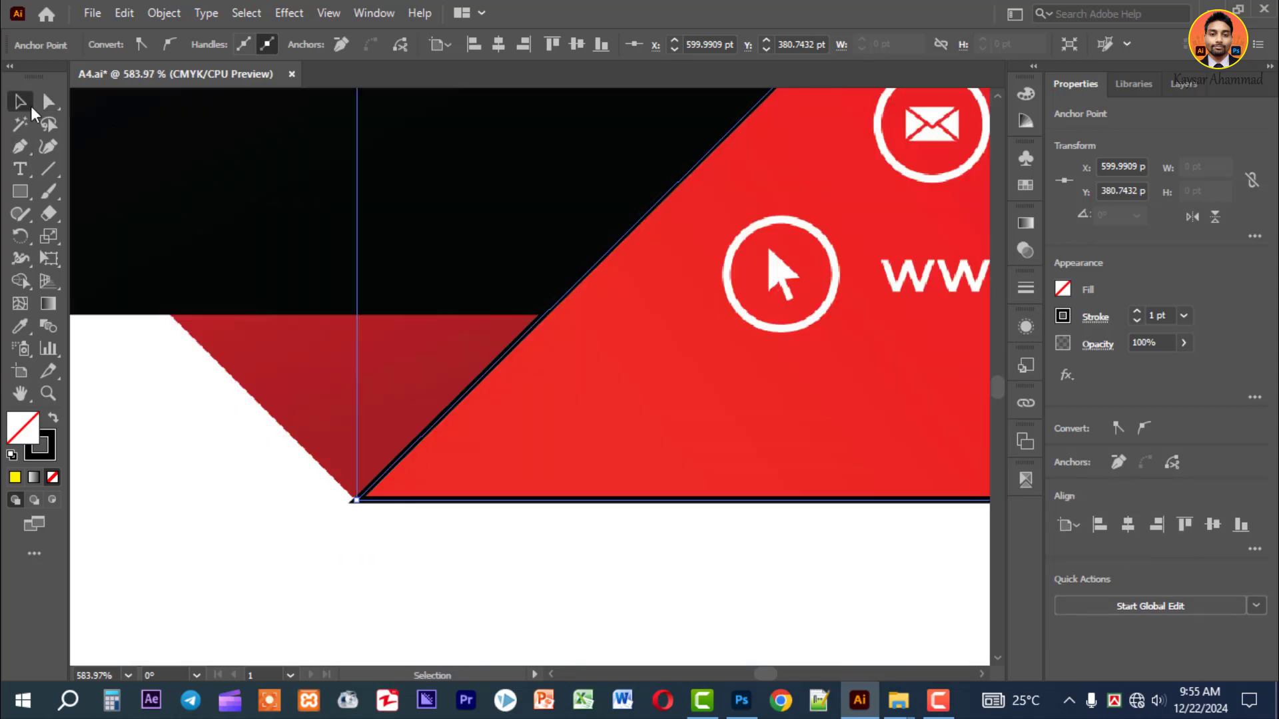
click(293, 504)
click(474, 502)
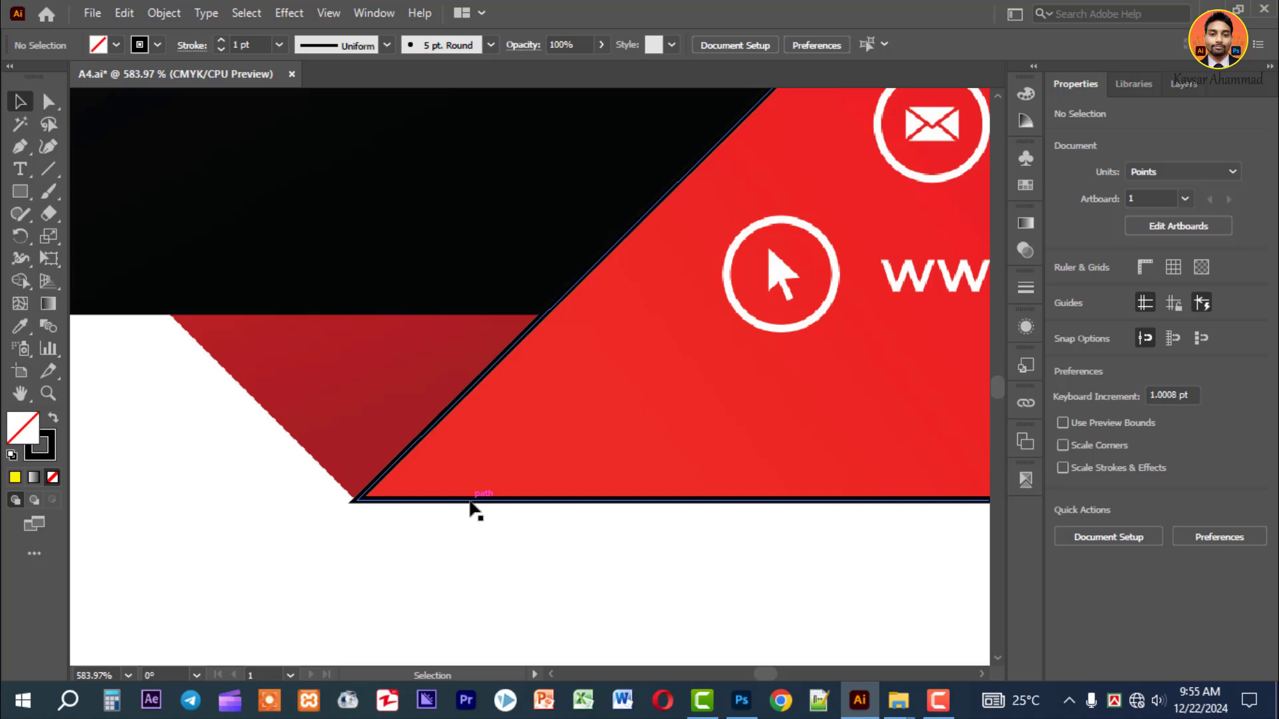
click(179, 48)
click(93, 141)
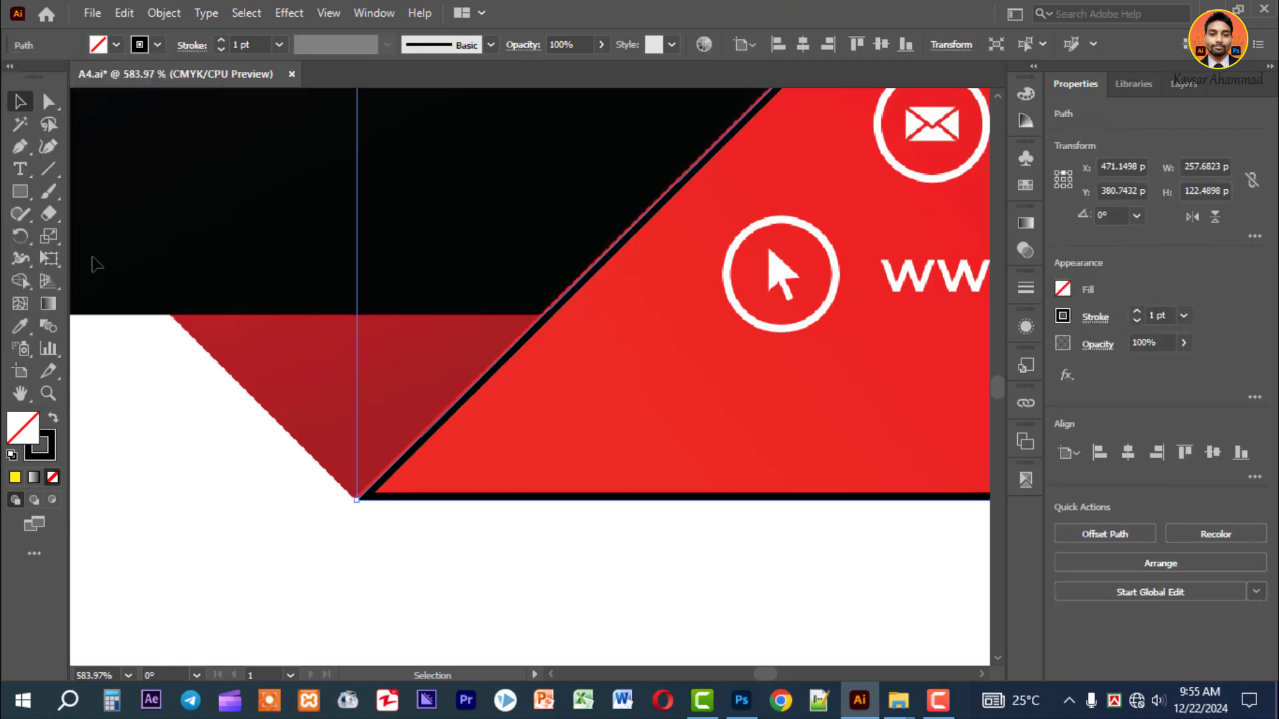
Trace the dark red fold below the black band as a closed triangle, about 51.5 × 25.6 pt, with the Pen tool.
click(20, 146)
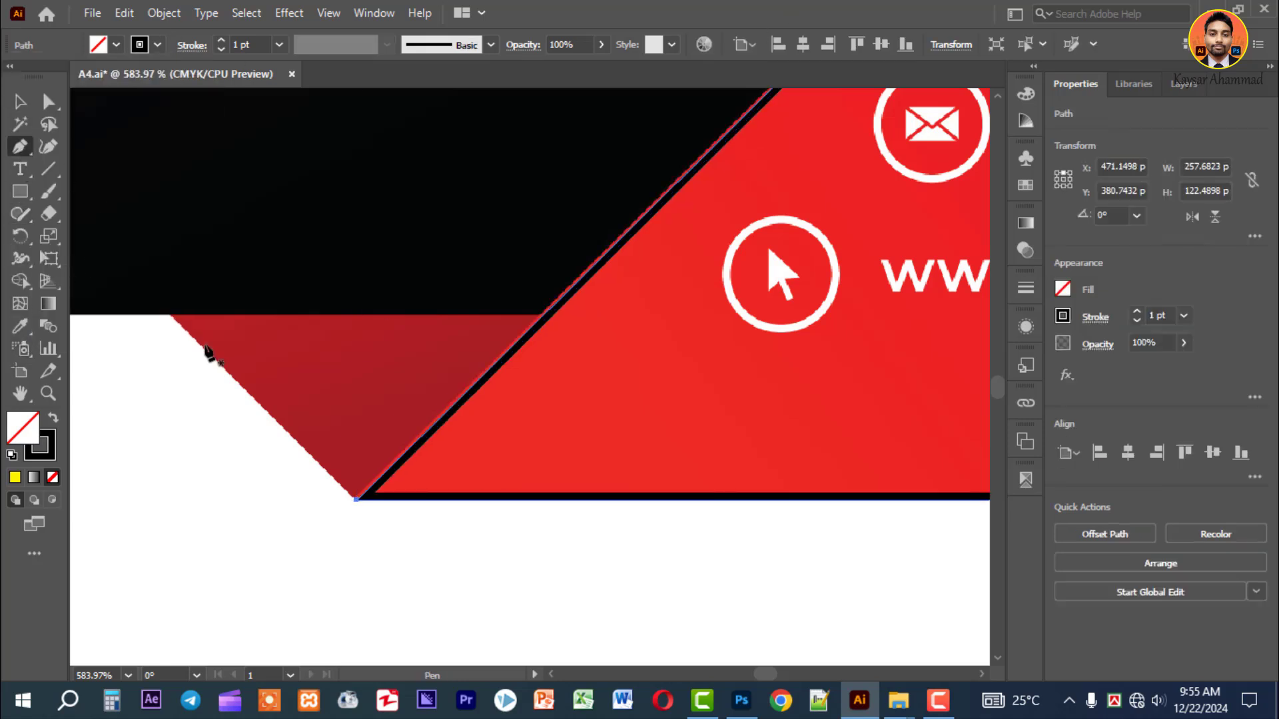
click(20, 101)
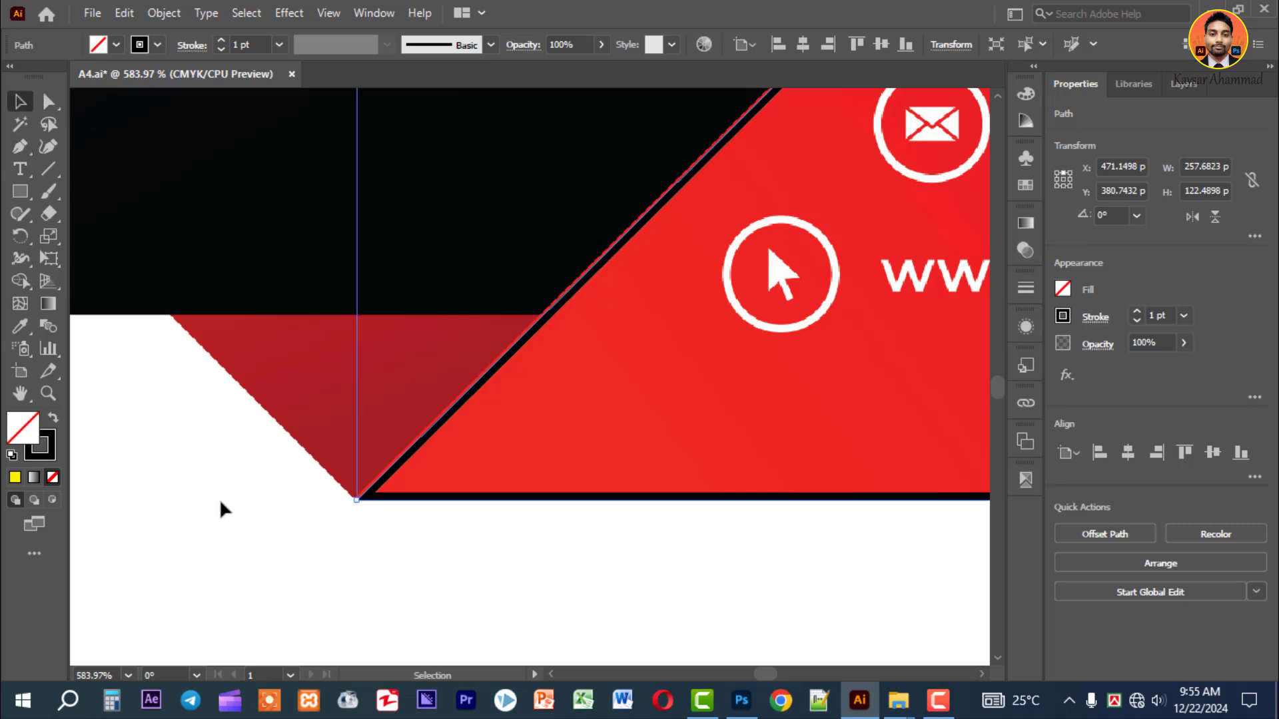
click(219, 509)
click(21, 148)
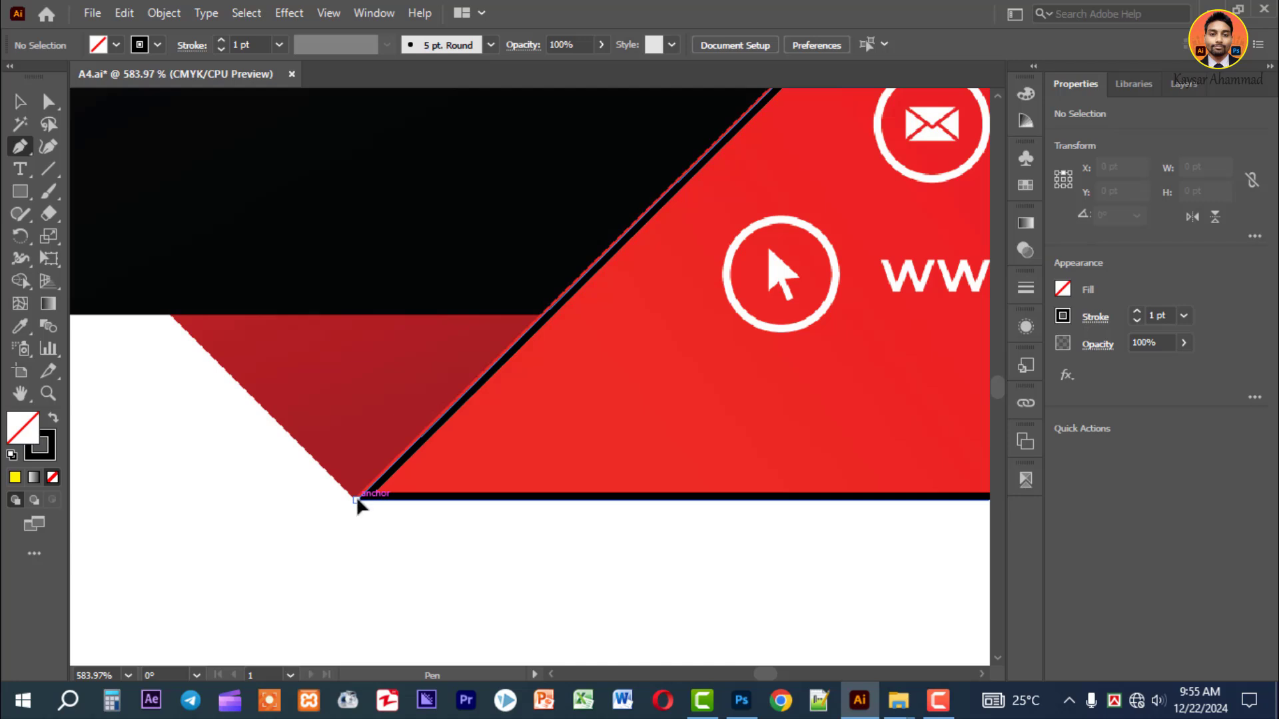
click(357, 498)
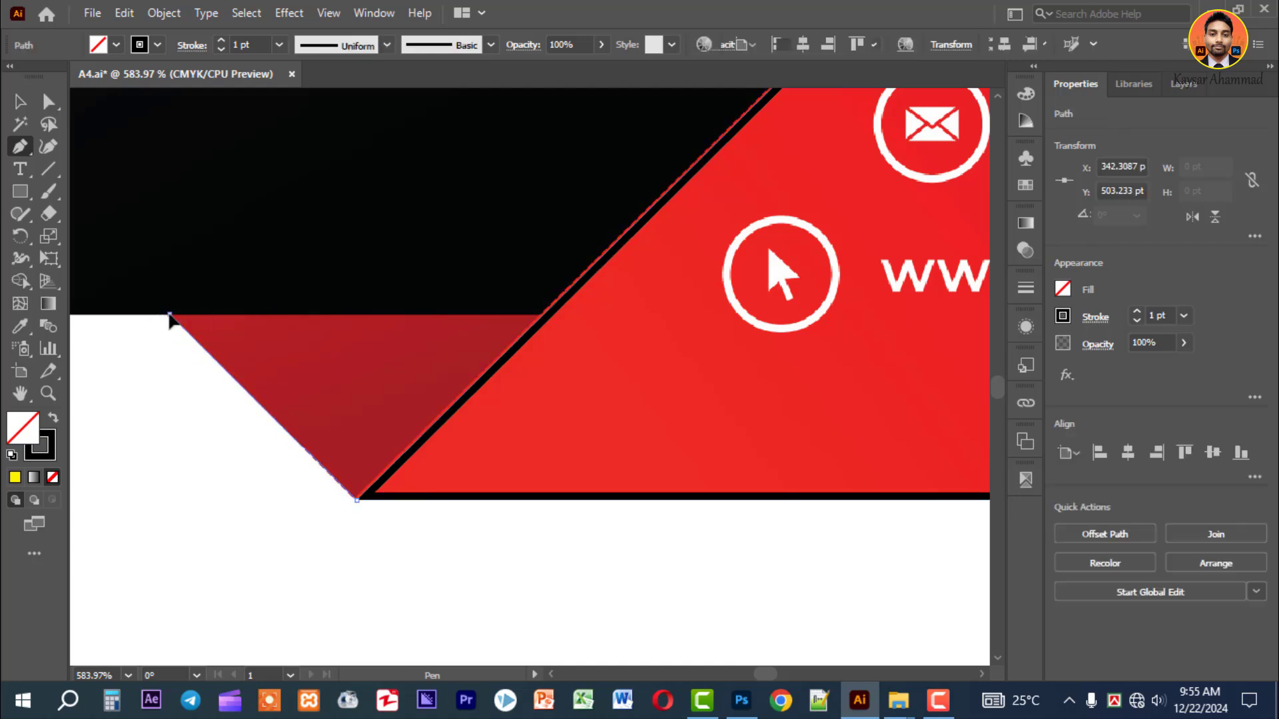
click(169, 314)
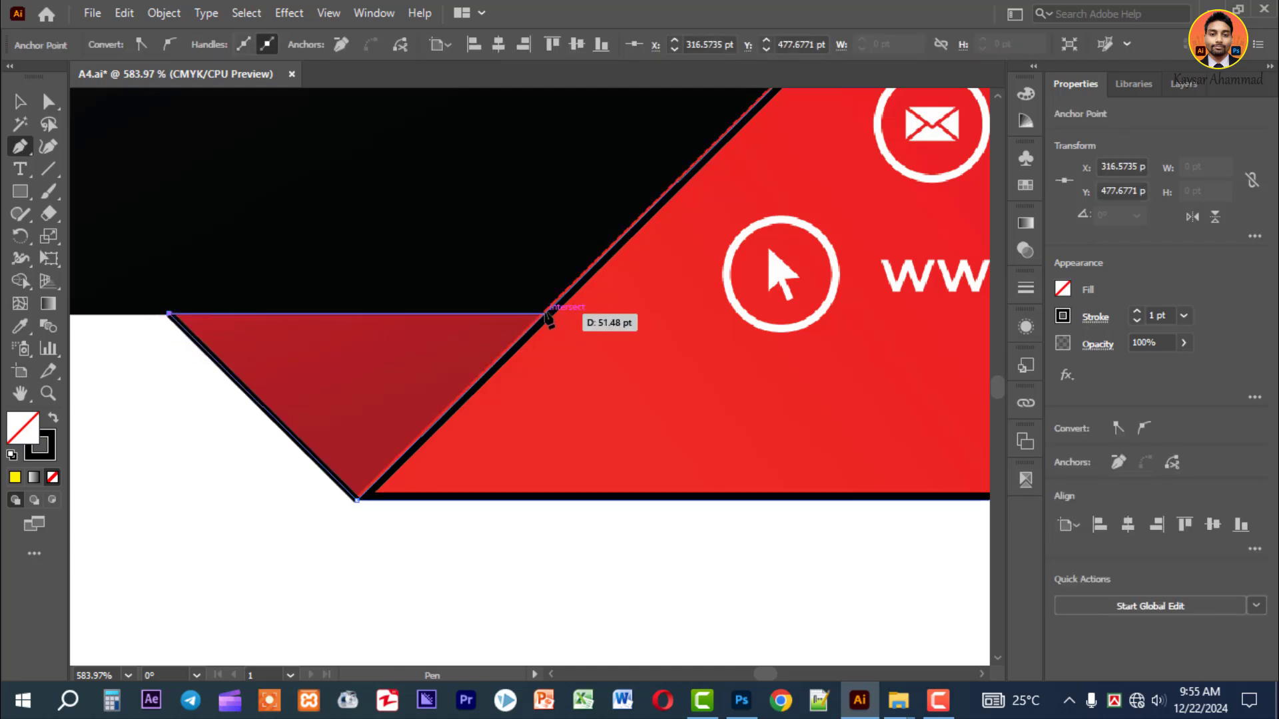
click(545, 314)
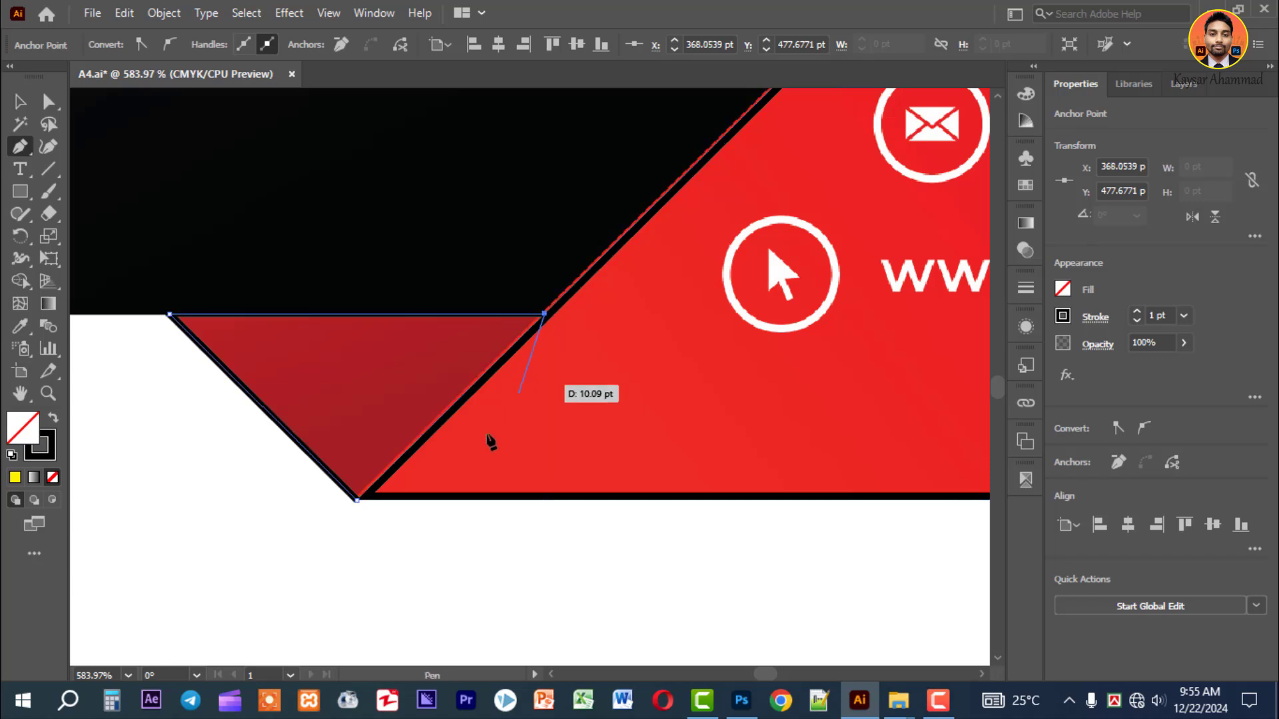
click(357, 499)
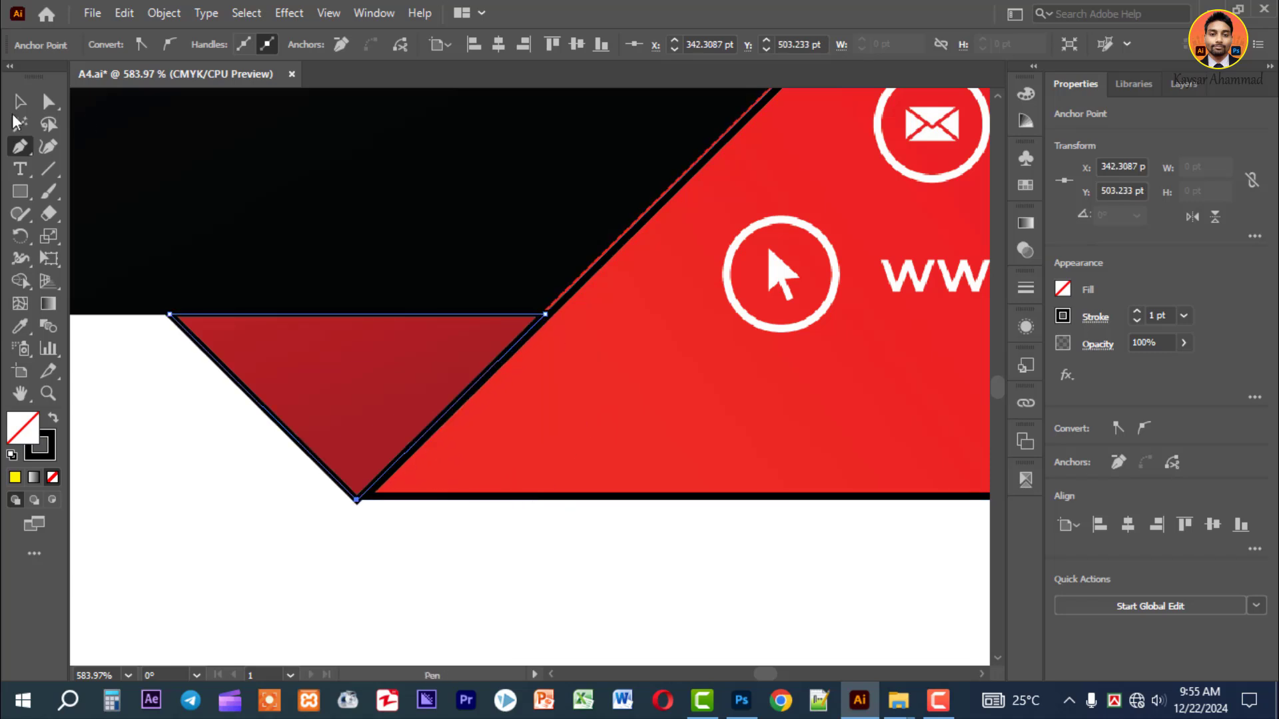
Align the fold triangle's stroke to the inside of its path and deselect it.
key(v)
click(228, 451)
click(281, 424)
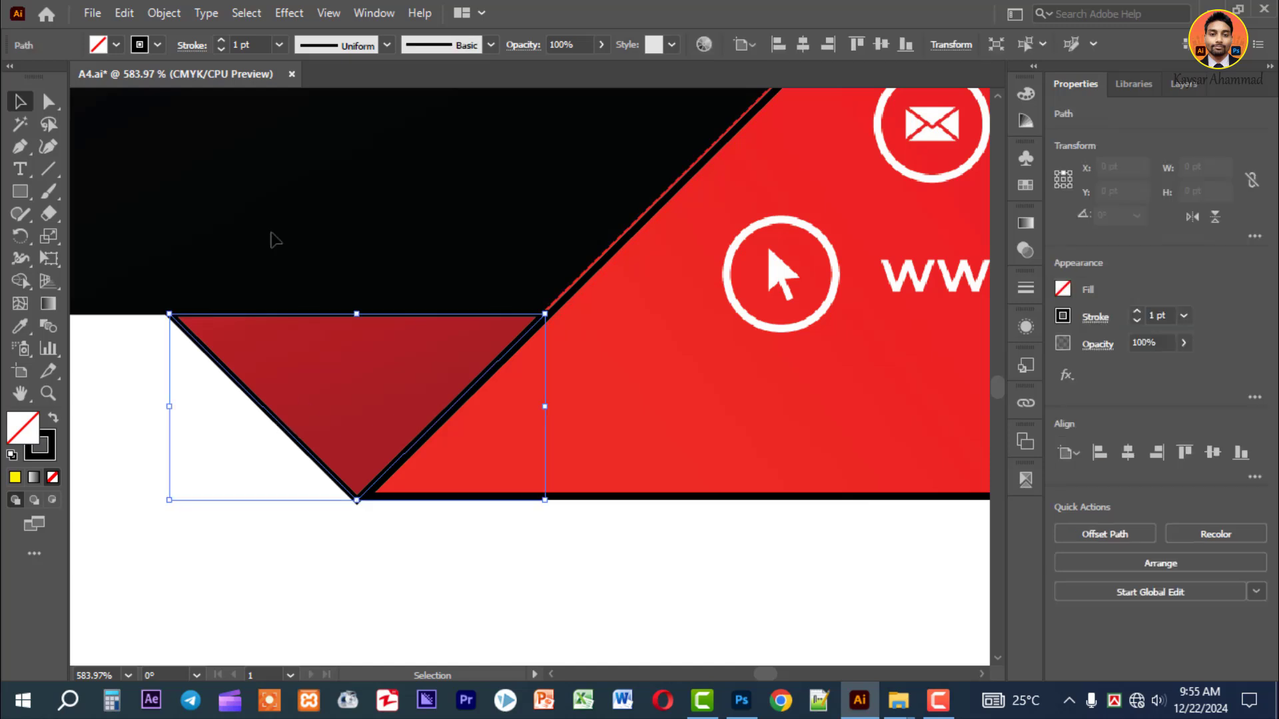
click(191, 60)
click(95, 146)
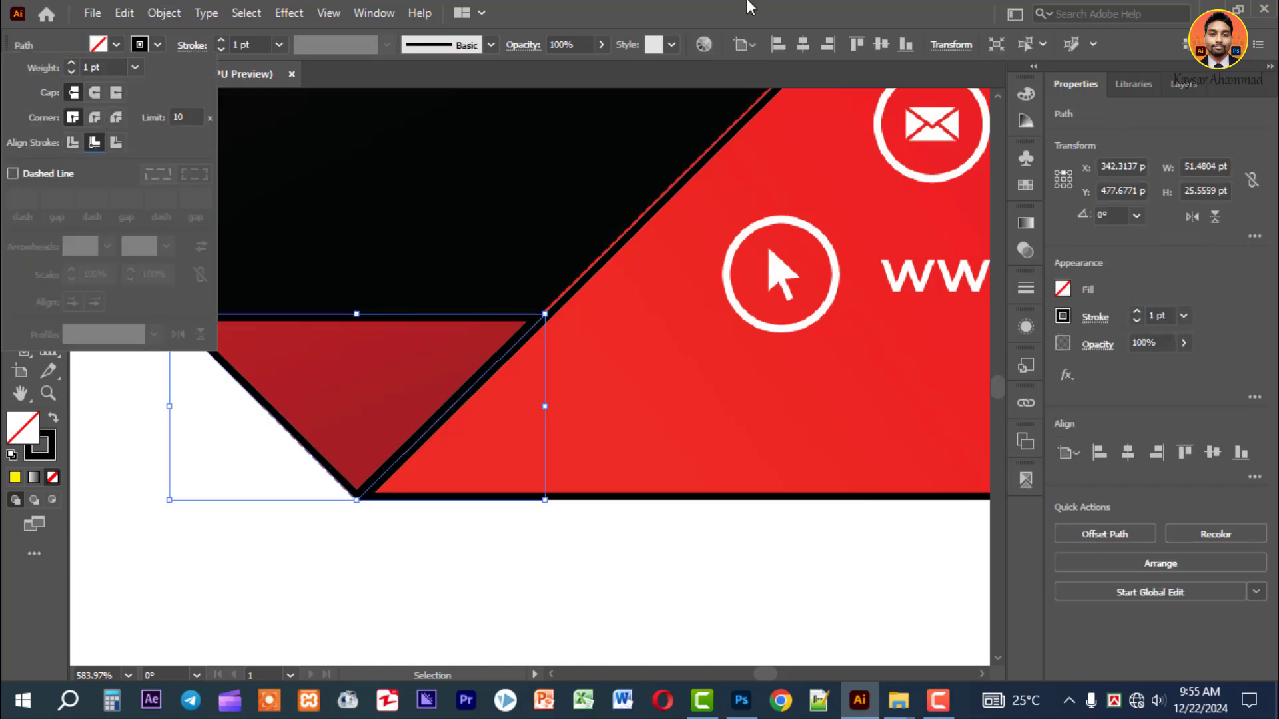
click(333, 616)
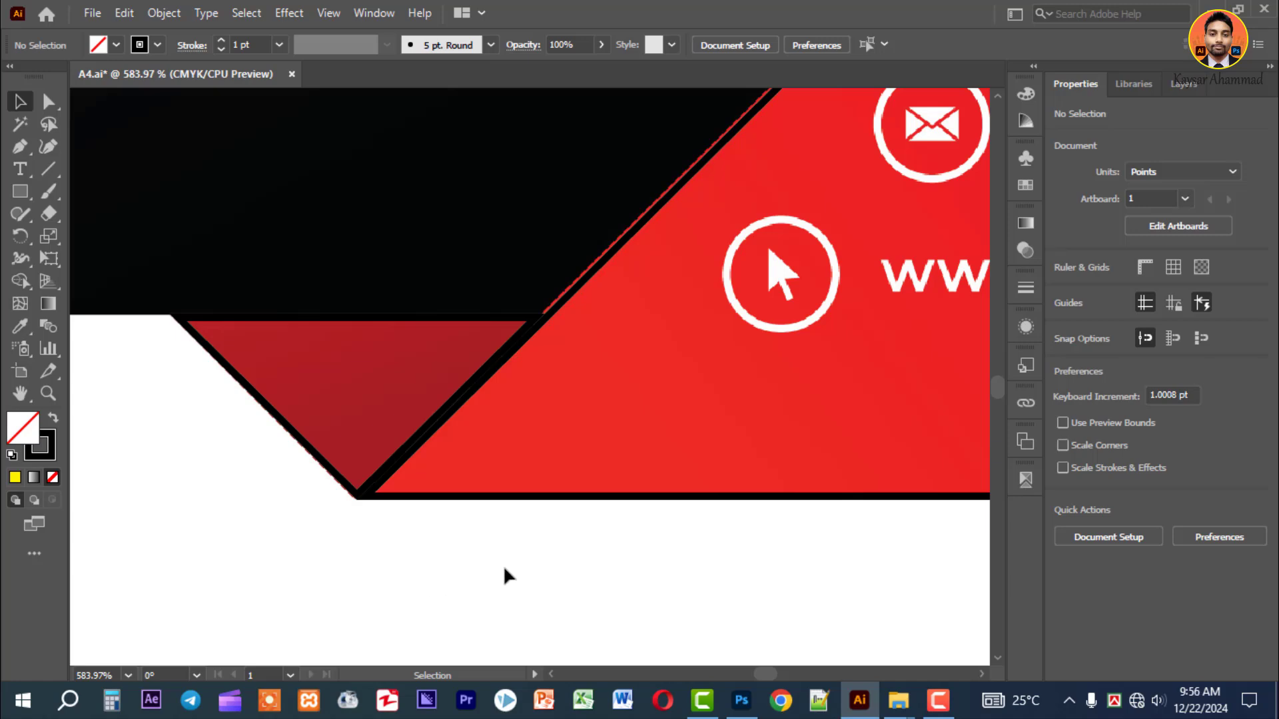
Draw an unfilled, green-stroked rectangle about 174 × 40 pt over the black band, extending it past the red panel's slanted edge.
key(ctrl+minus)
key(ctrl+minus)
key(ctrl+minus)
key(ctrl+minus)
key(ctrl+minus)
key(ctrl+space)
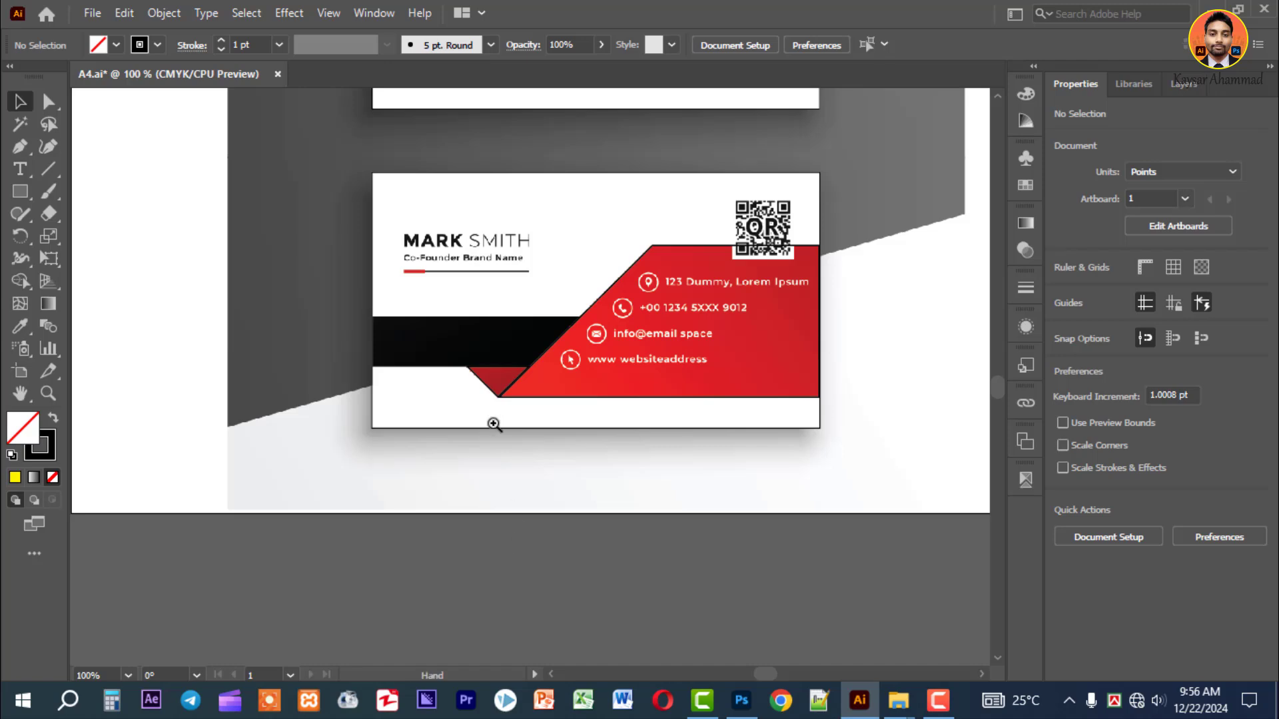
drag(329, 288, 764, 498)
drag(658, 427, 640, 522)
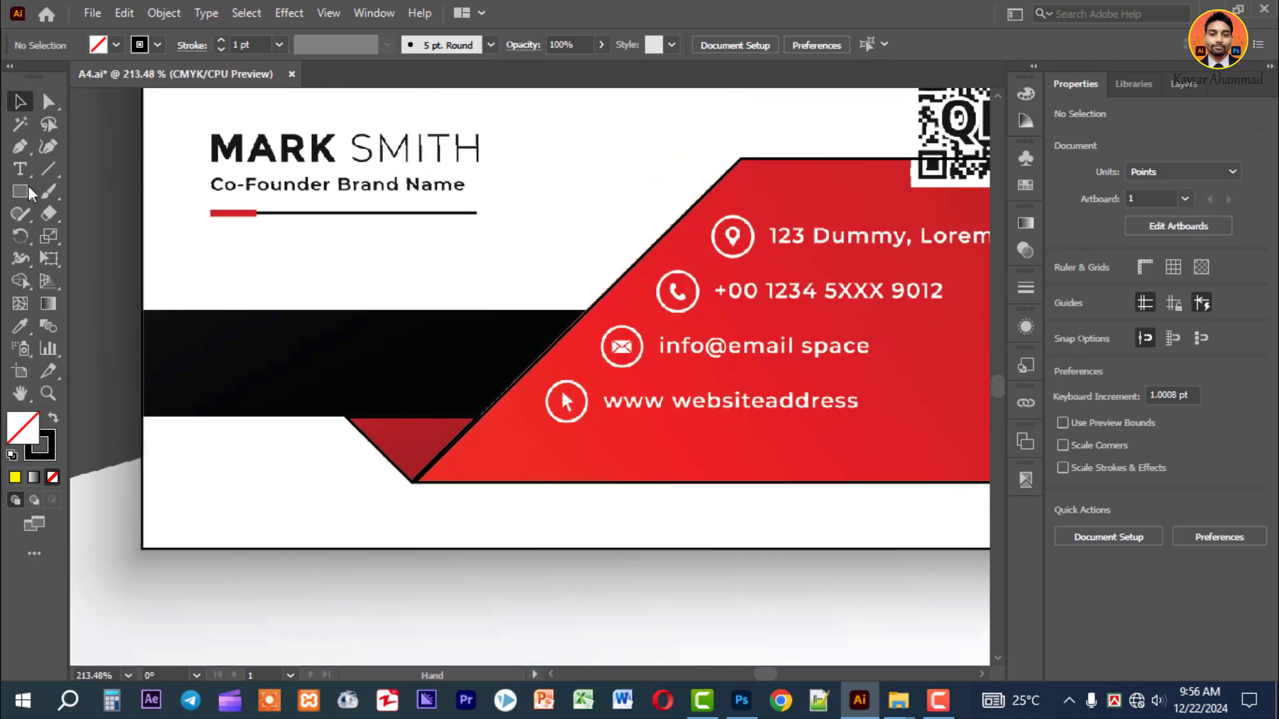
key(m)
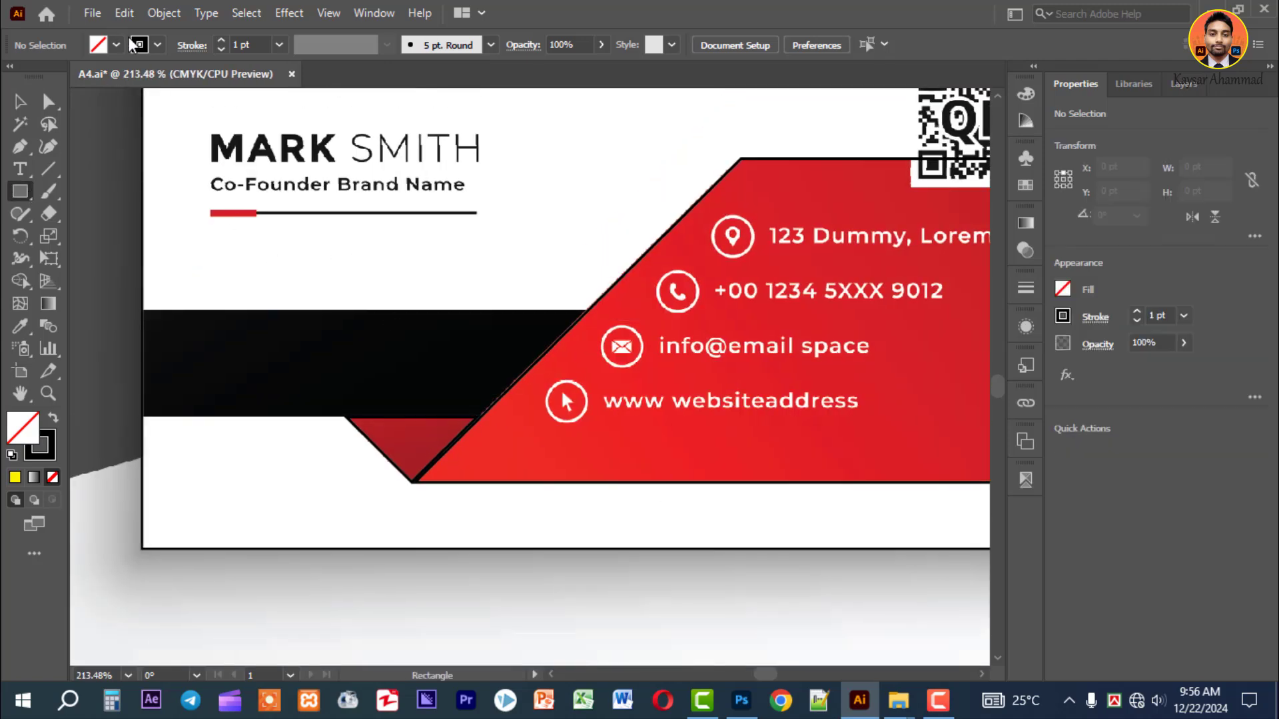
click(137, 45)
click(90, 78)
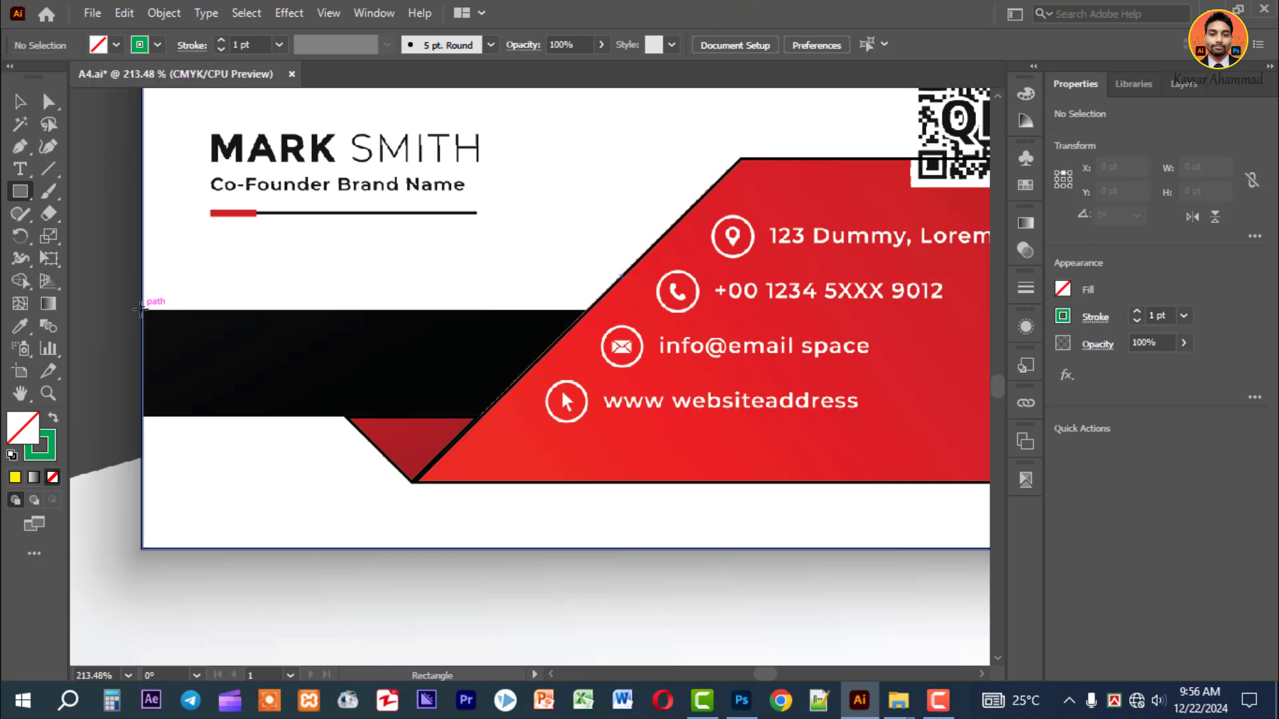
drag(141, 310, 605, 416)
click(20, 101)
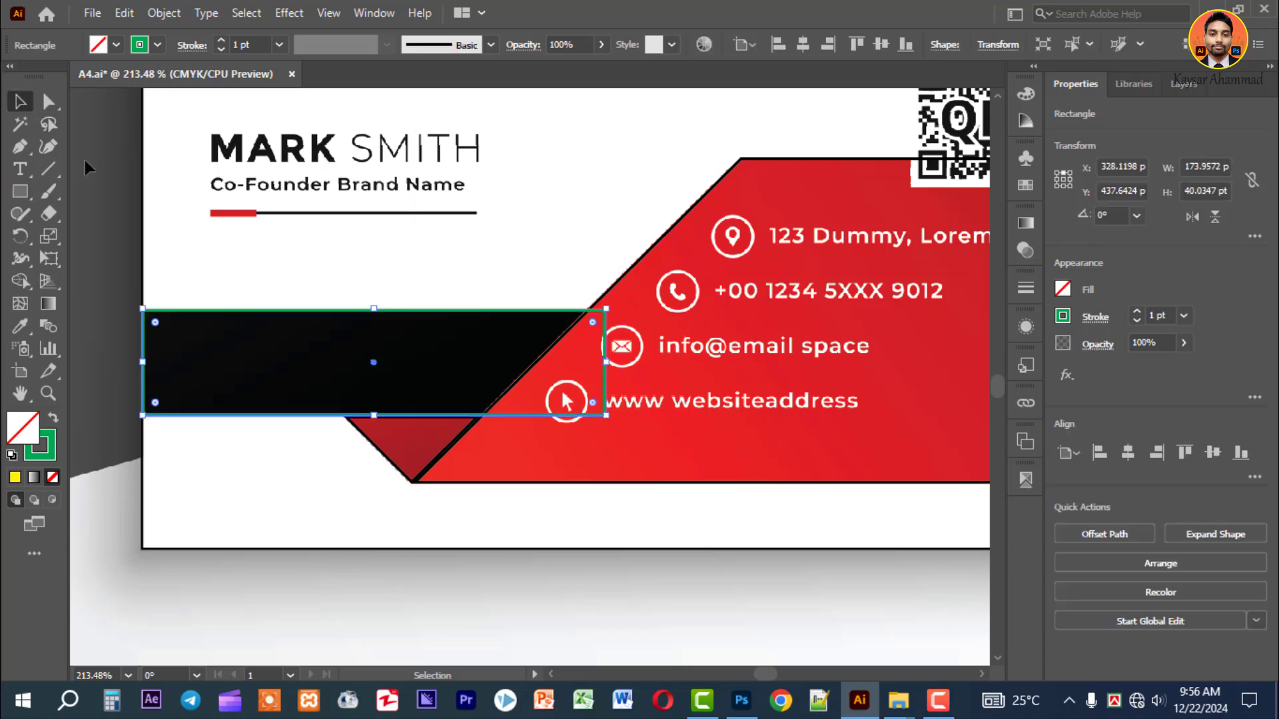
click(212, 245)
Examine the traced outlines on the second card, and both cards together, against the reference image.
key(ctrl+minus)
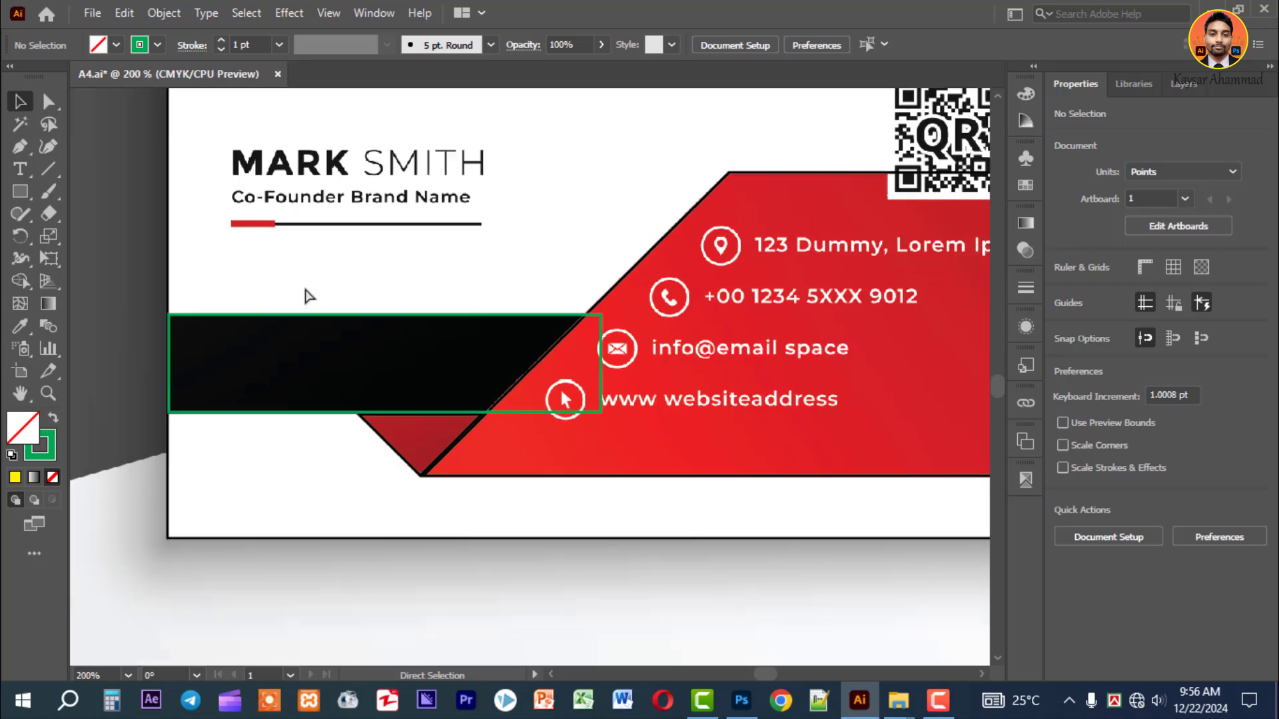
key(ctrl+minus)
key(ctrl+minus)
drag(503, 275, 420, 291)
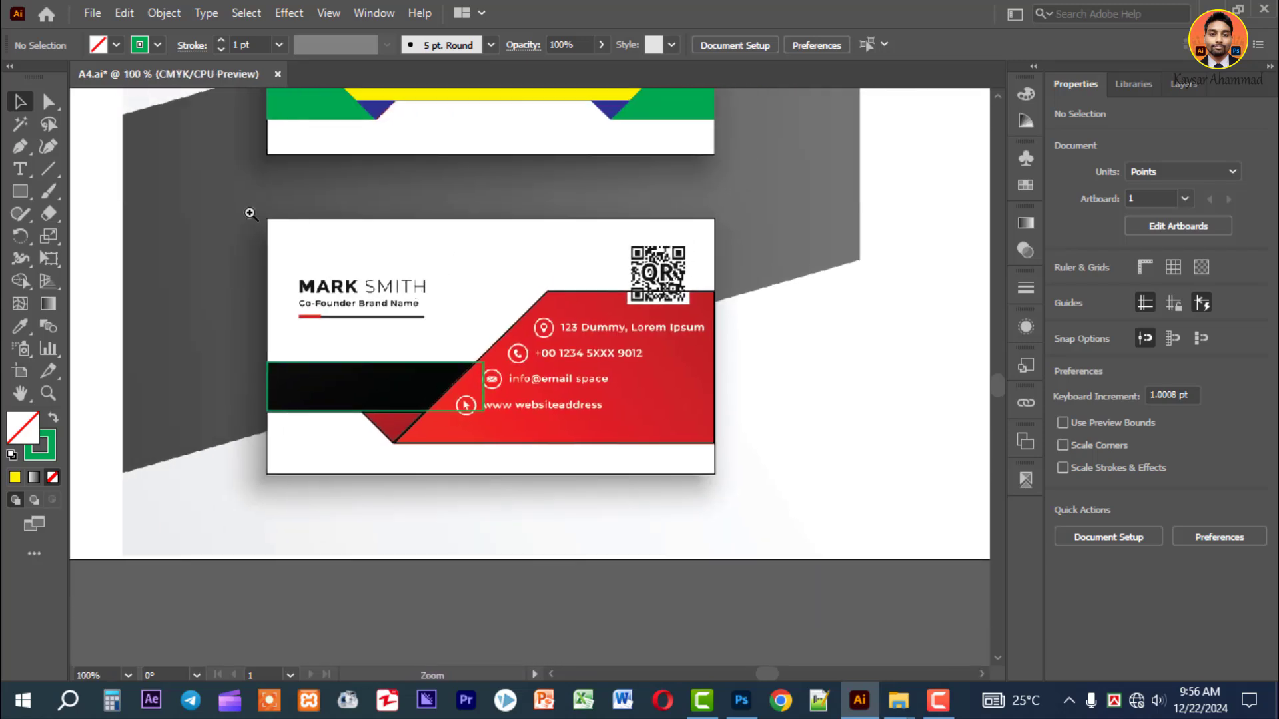
drag(250, 213, 708, 470)
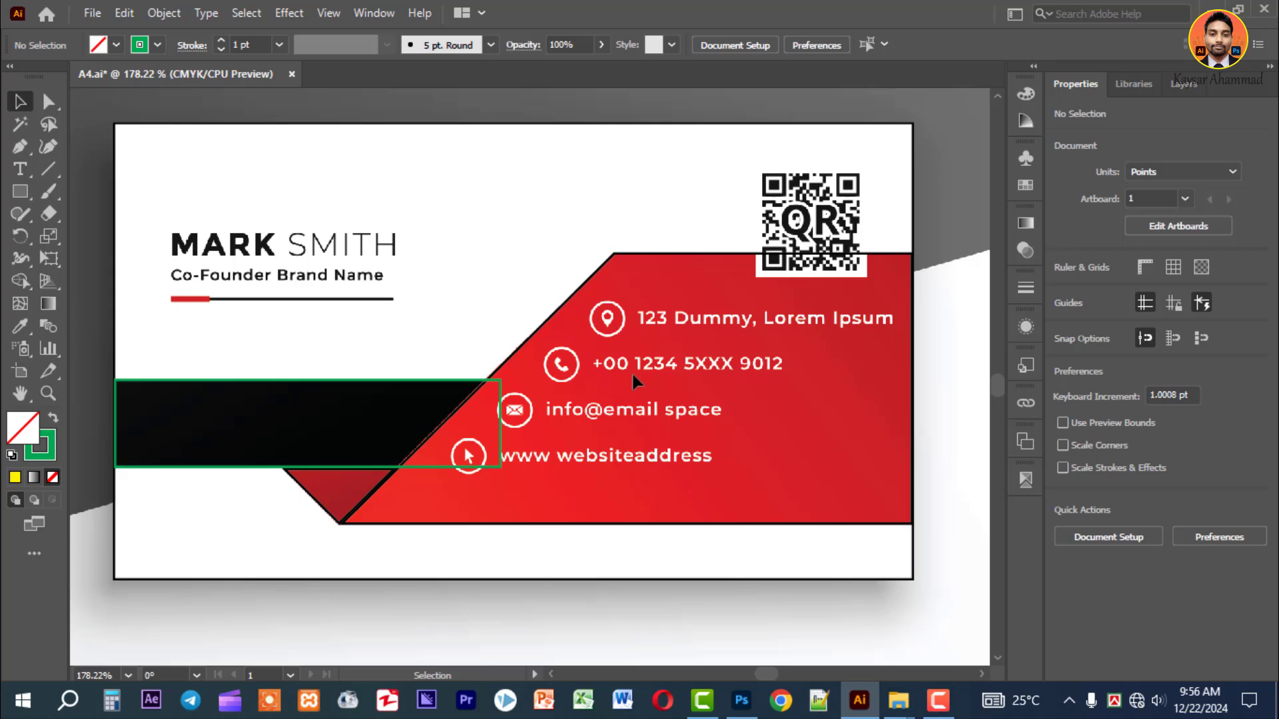
key(ctrl+1)
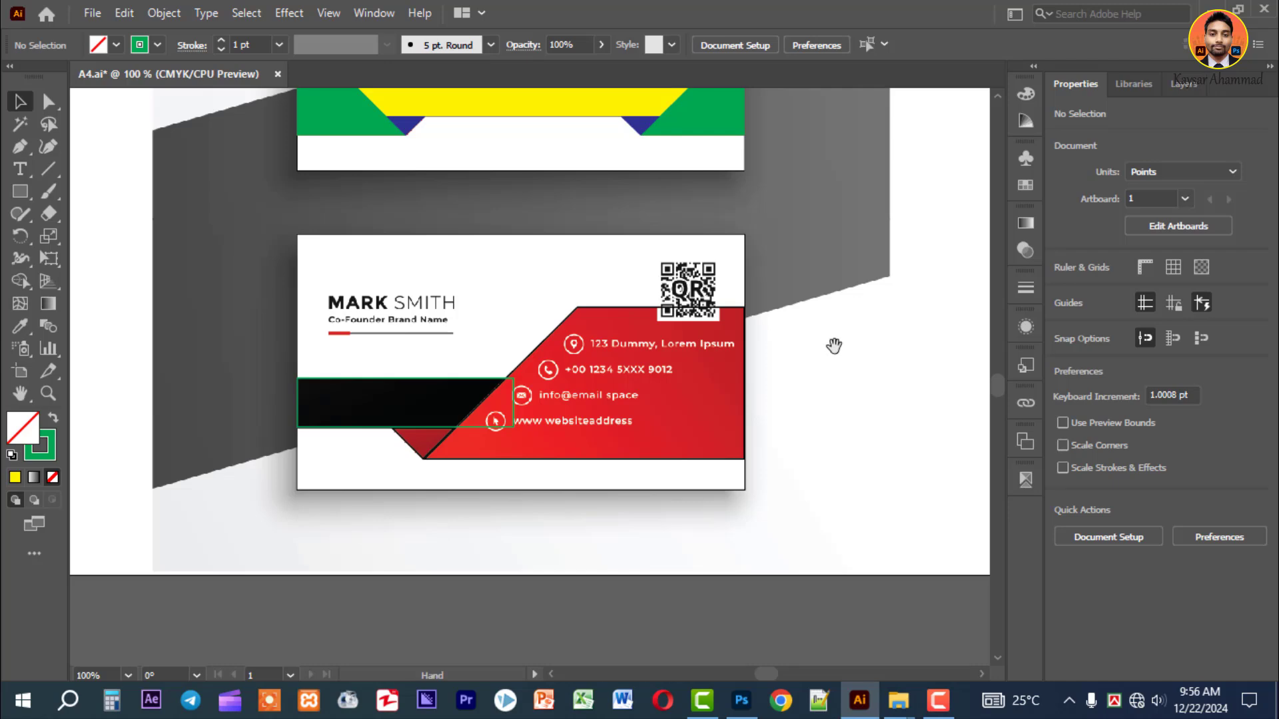
drag(825, 337, 730, 407)
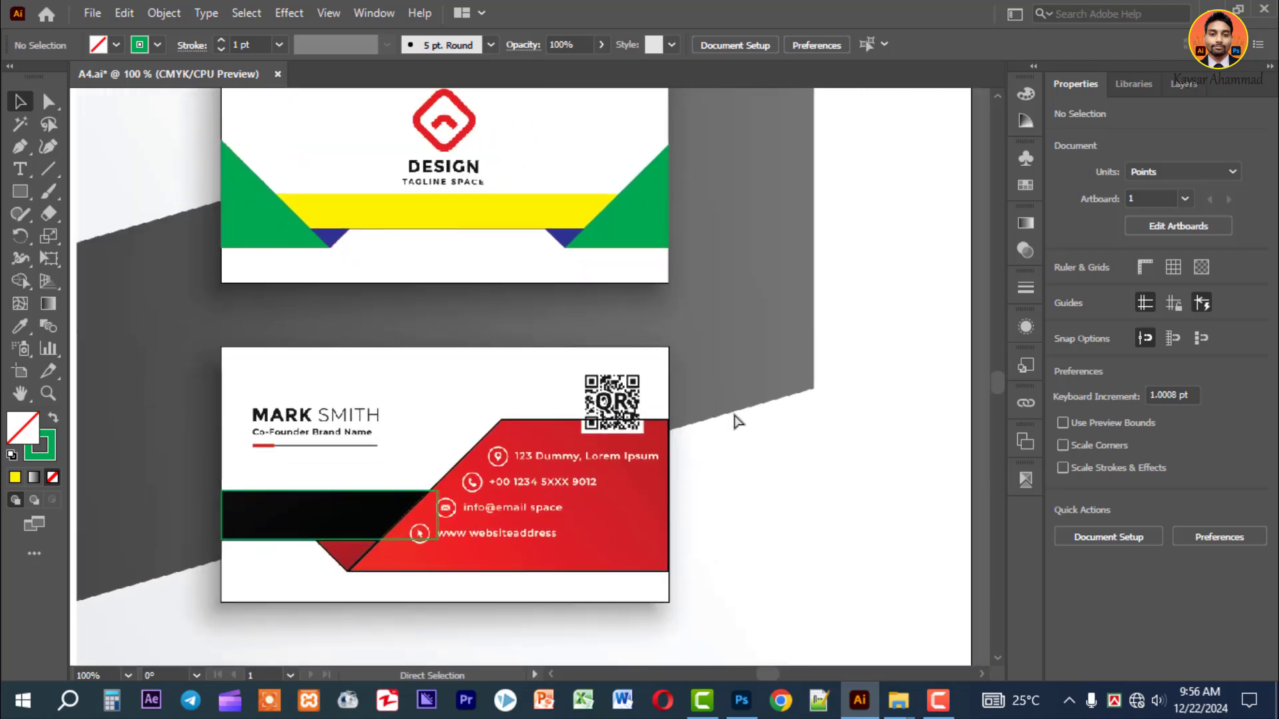
key(ctrl+minus)
key(ctrl+minus)
drag(707, 453, 710, 465)
drag(279, 193, 687, 582)
drag(728, 547, 580, 542)
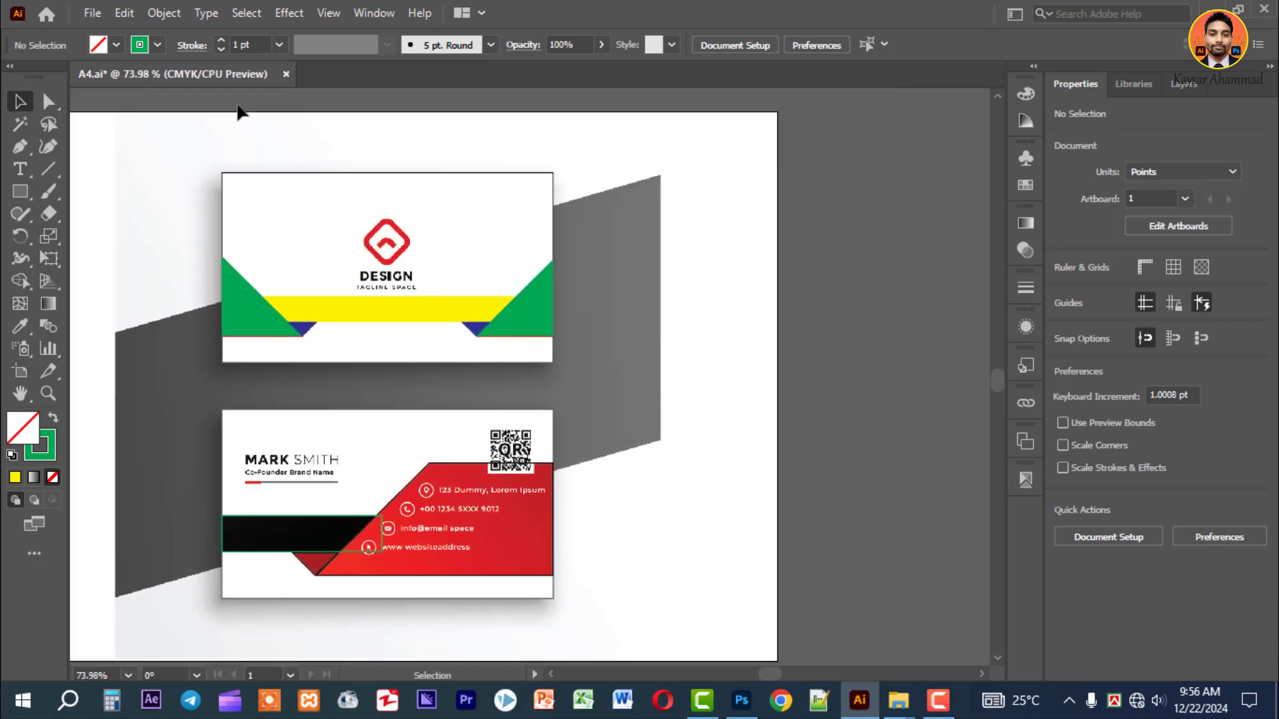
Unlock the reference image and move it sideways off the traced cards so that it sits beside them.
click(169, 10)
click(317, 158)
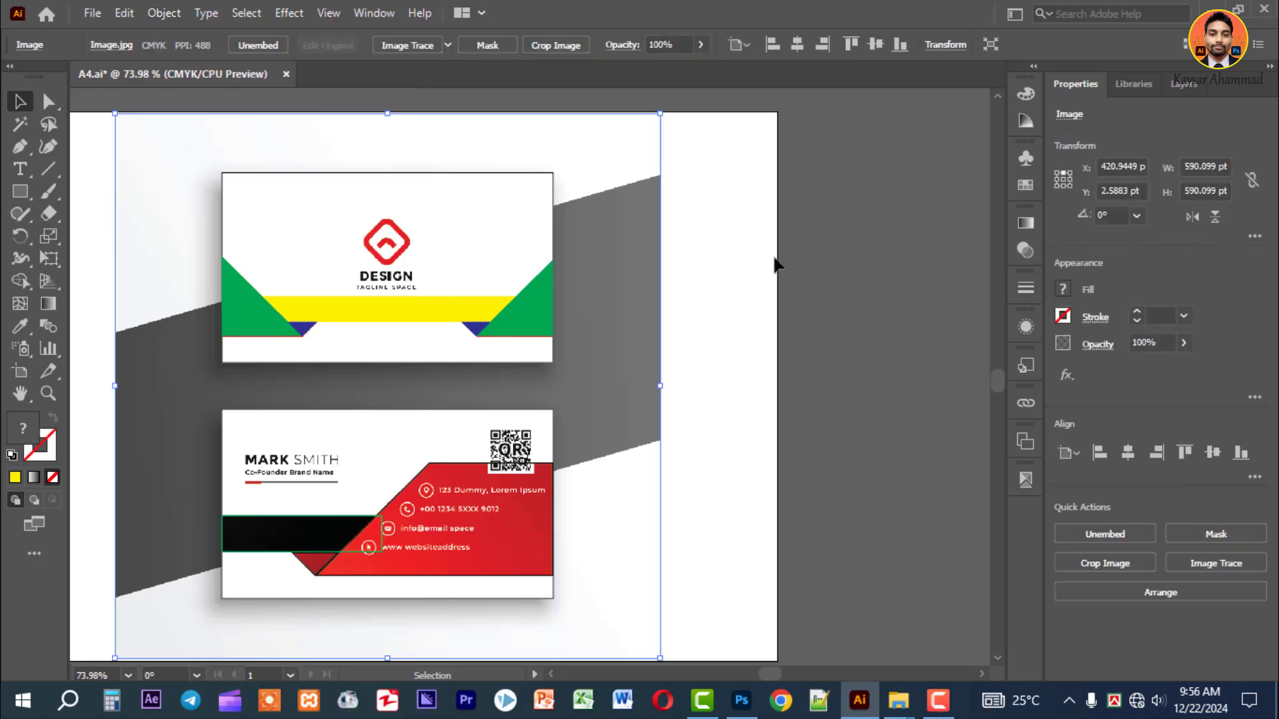
click(773, 262)
drag(659, 275, 908, 276)
drag(777, 299, 945, 288)
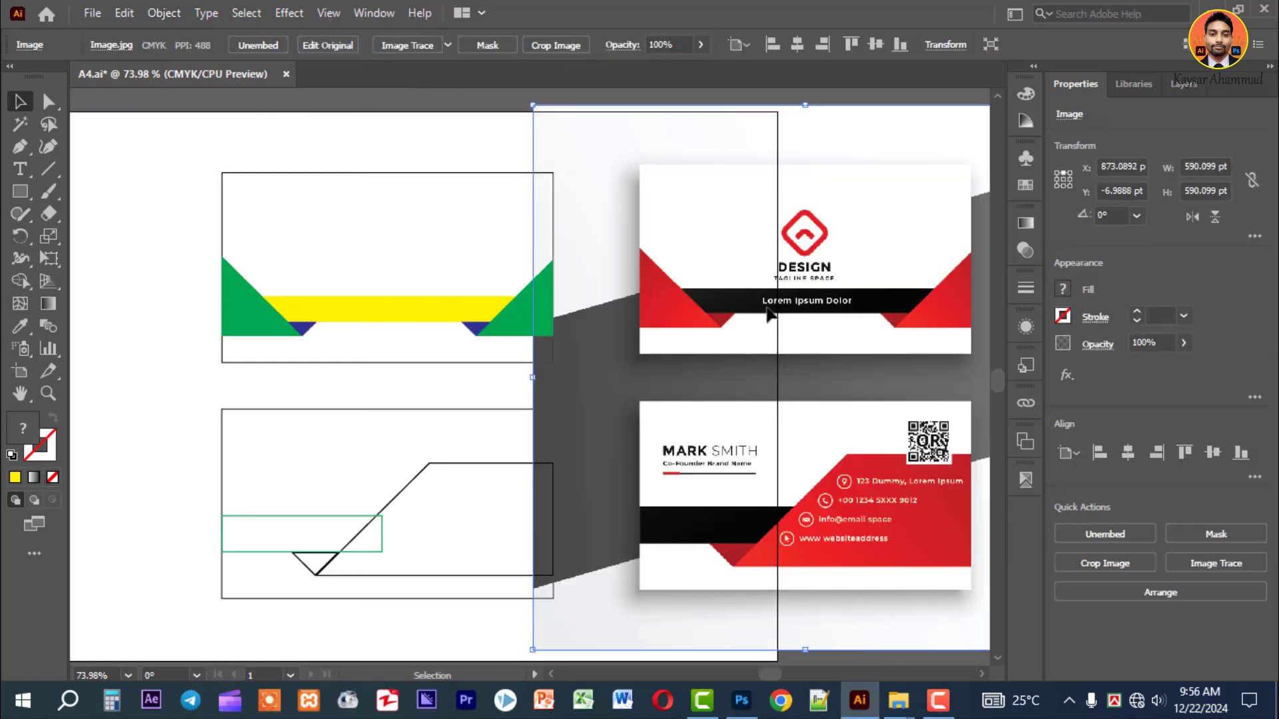
drag(673, 311, 767, 306)
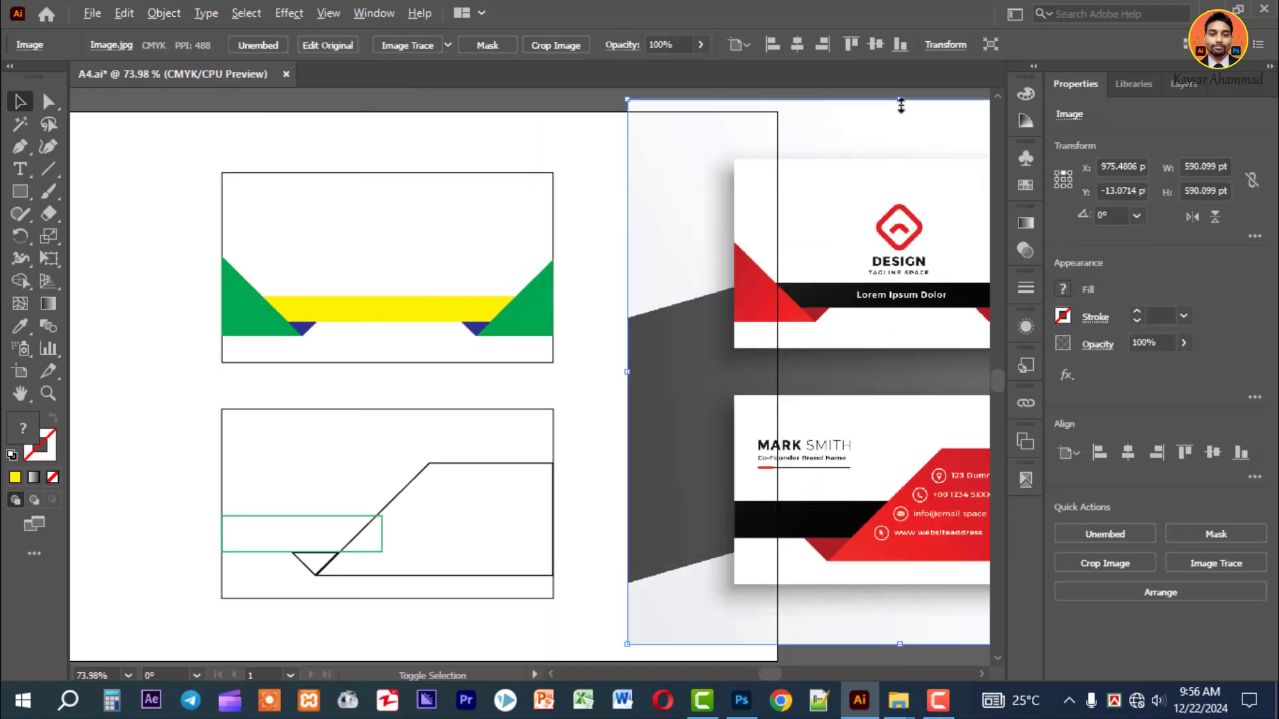
Scale the reference image down proportionally, position it beside the traced cards, and deselect it.
drag(901, 103, 902, 148)
drag(855, 336, 764, 286)
drag(817, 324, 756, 306)
click(401, 147)
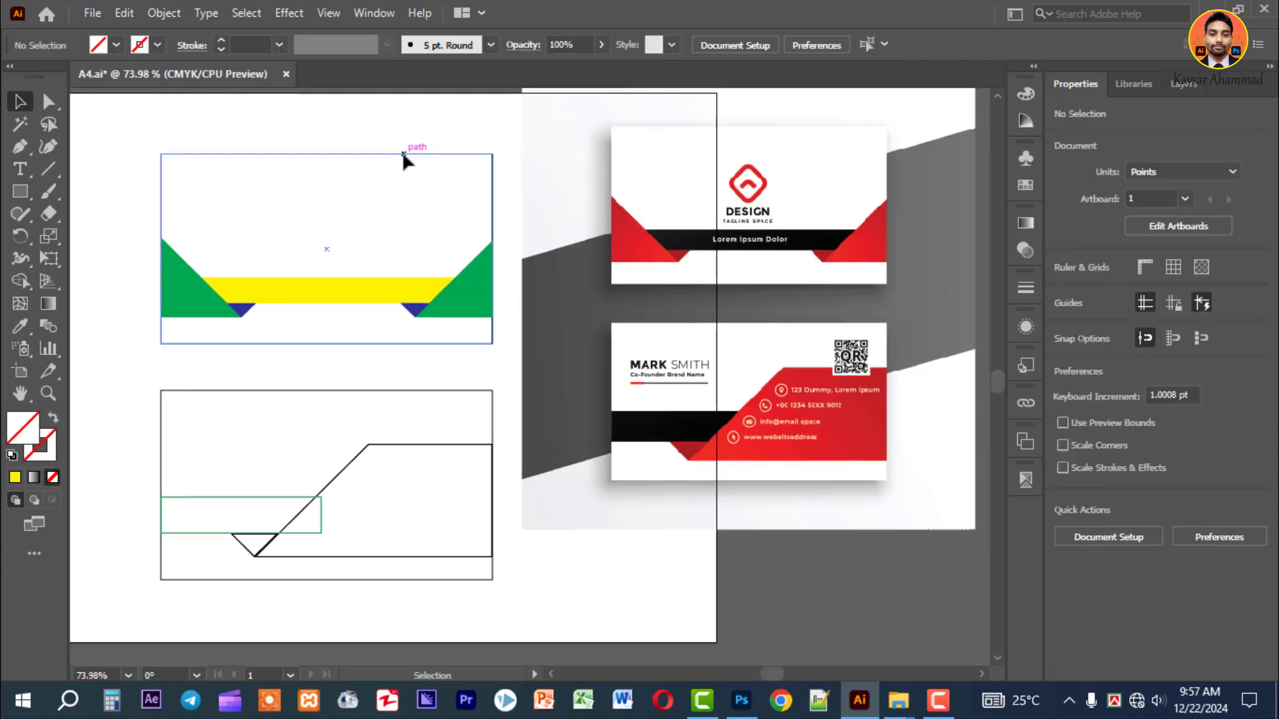
Fill the first card's background rectangle with white sampled from the card in the reference image, and deselect it.
click(403, 155)
click(27, 323)
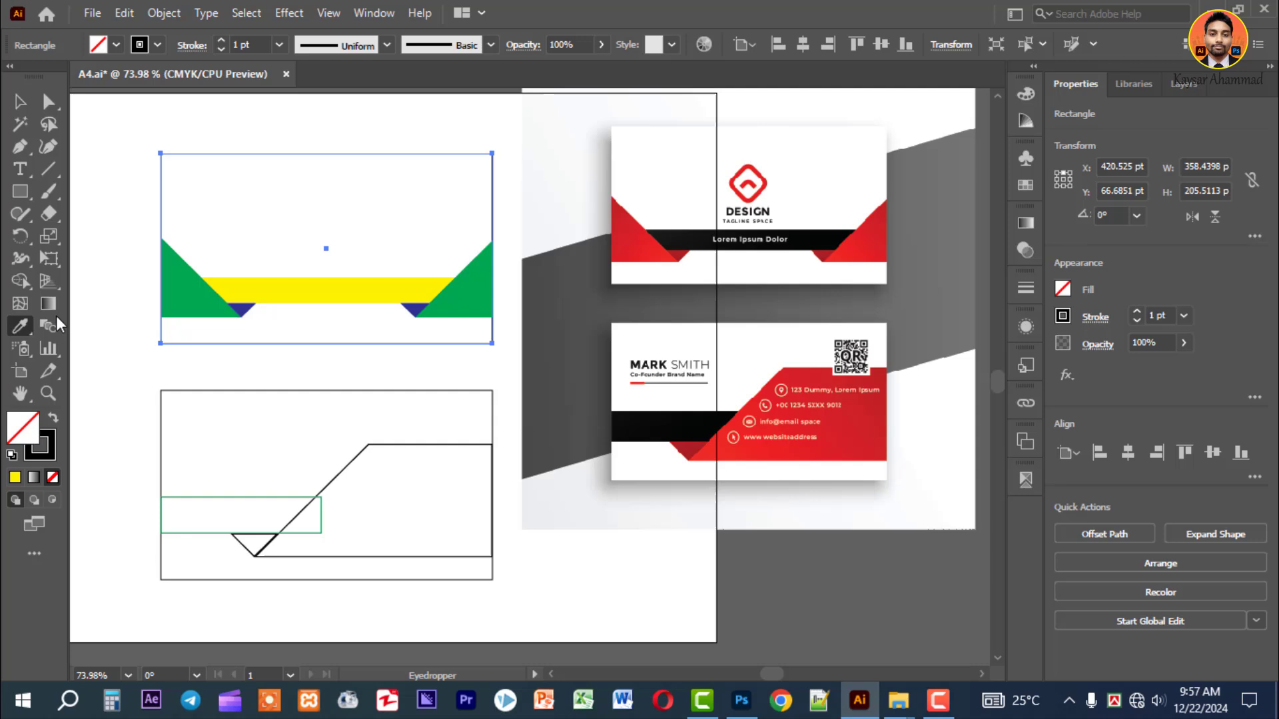
click(797, 132)
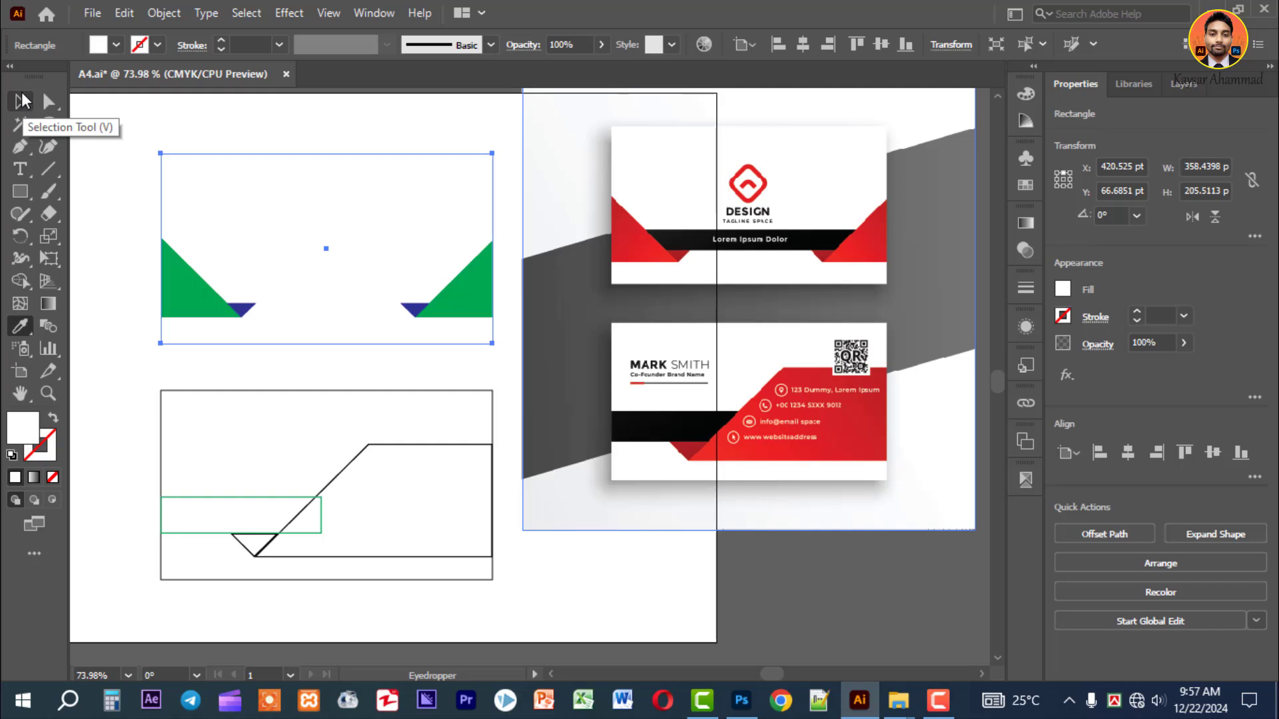
click(24, 100)
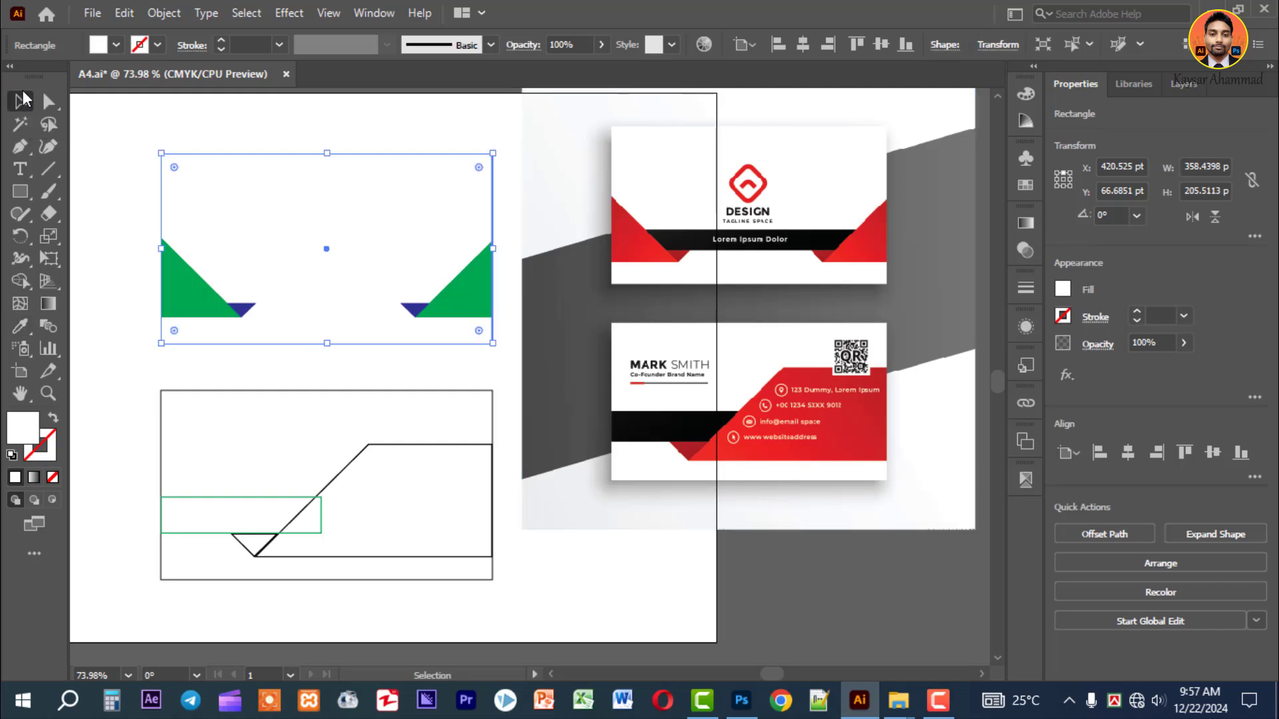
click(86, 149)
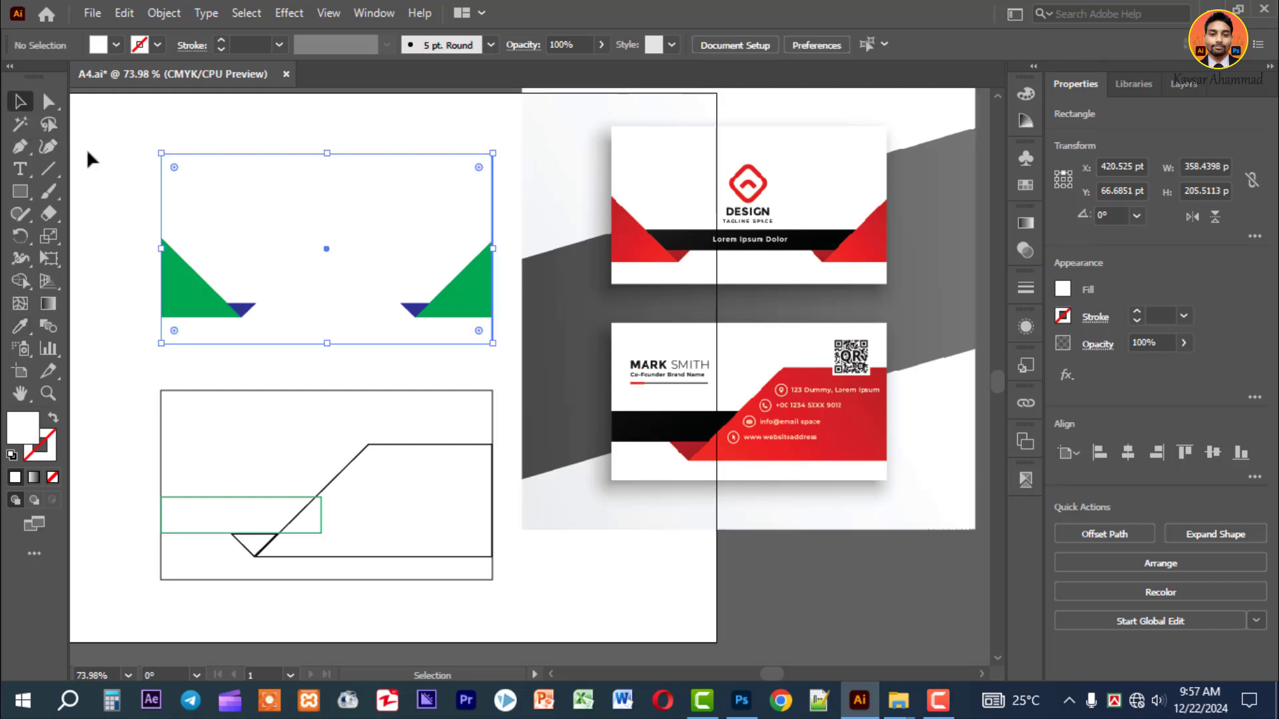
Give the first card's background rectangle a white swatch fill and a black 1 pt stroke.
click(303, 200)
click(116, 45)
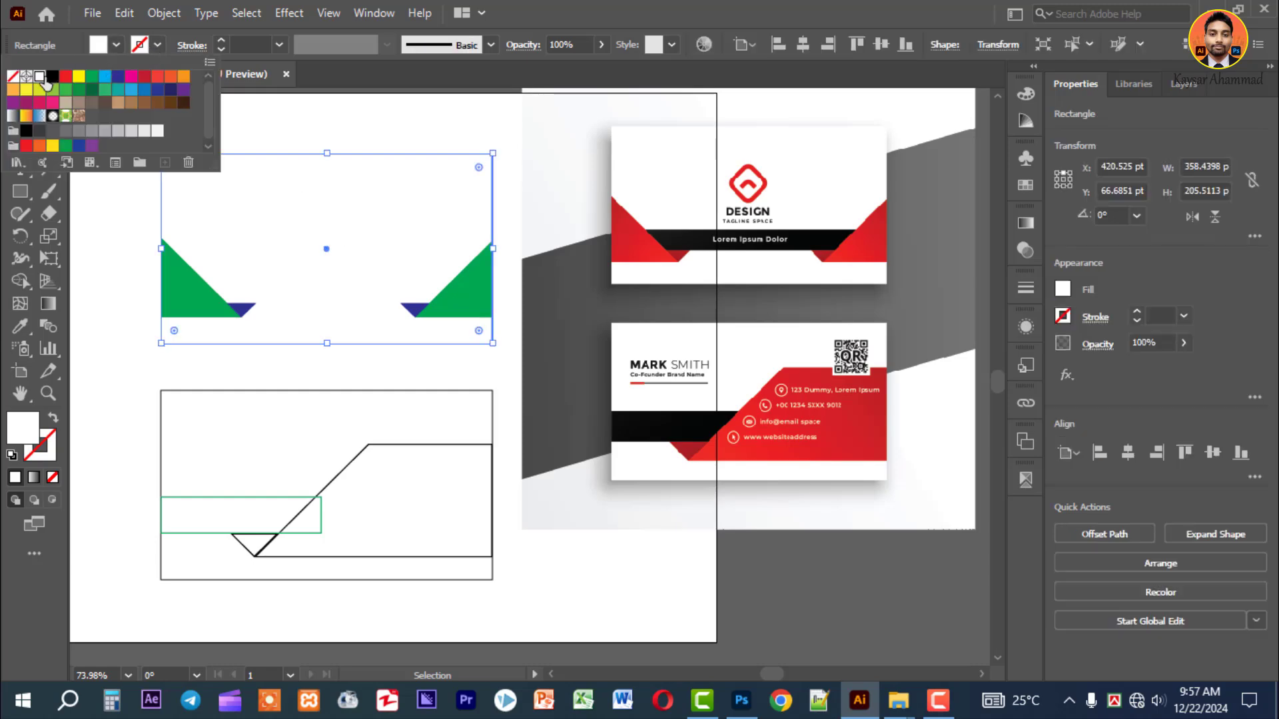
click(41, 78)
click(51, 78)
click(130, 202)
click(112, 207)
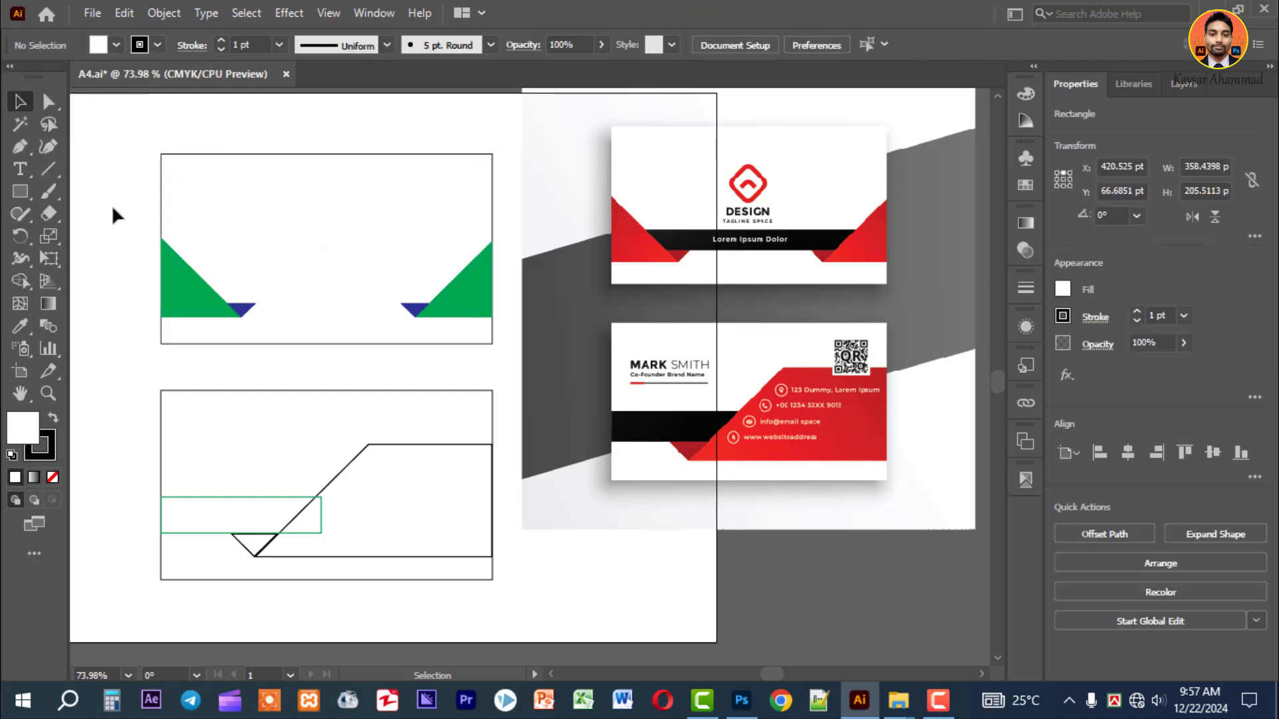
Send the first card's white background rectangle to the back of the stacking order and deselect it.
click(312, 303)
right_click(226, 173)
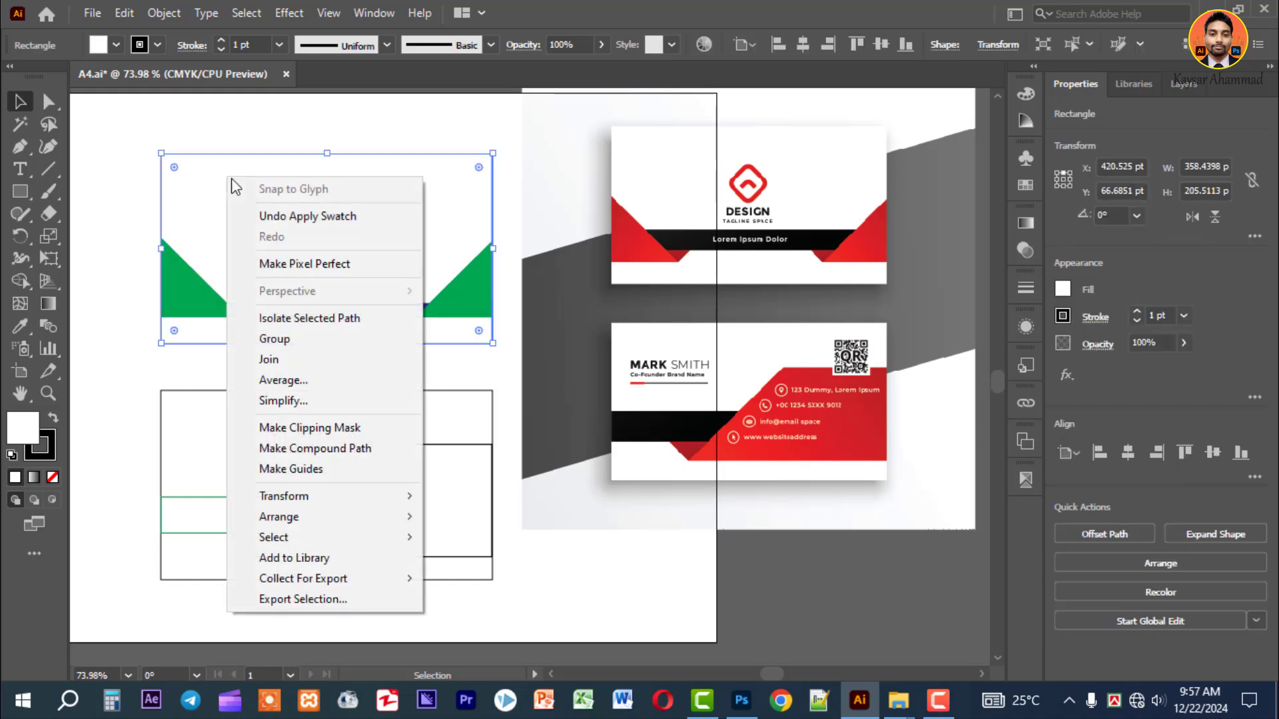
mouse_move(338, 516)
click(518, 577)
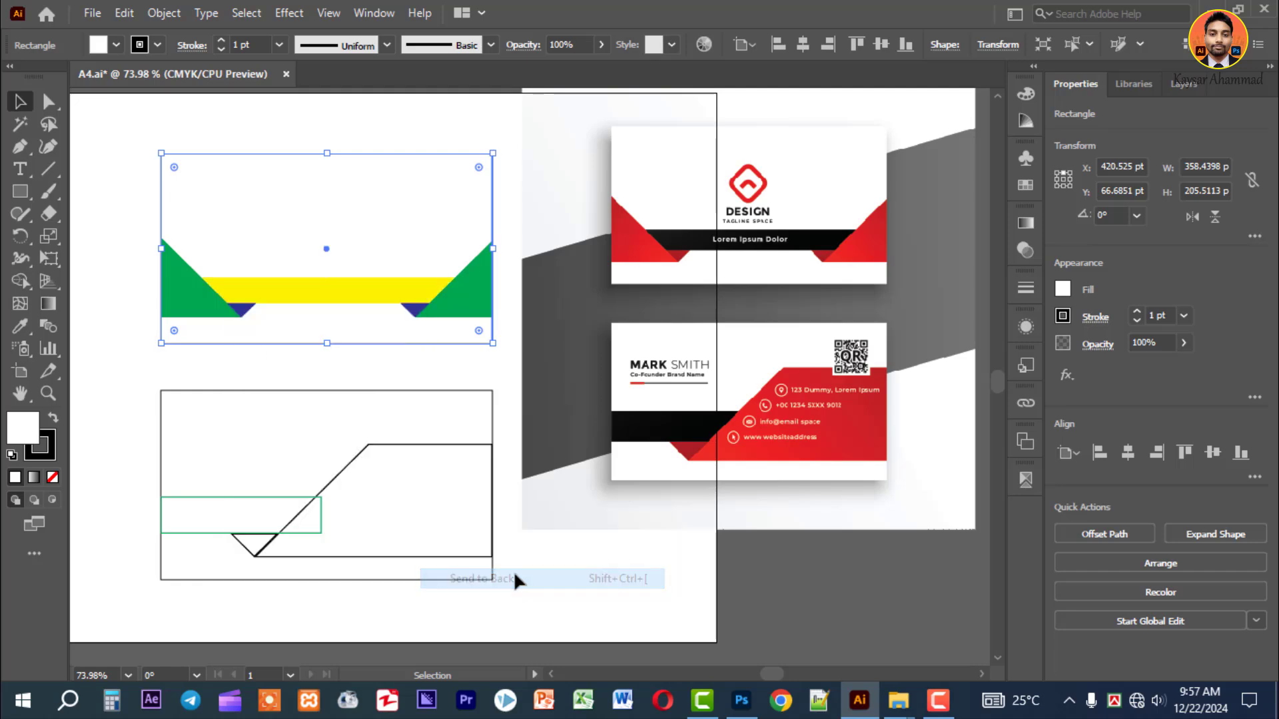
click(139, 299)
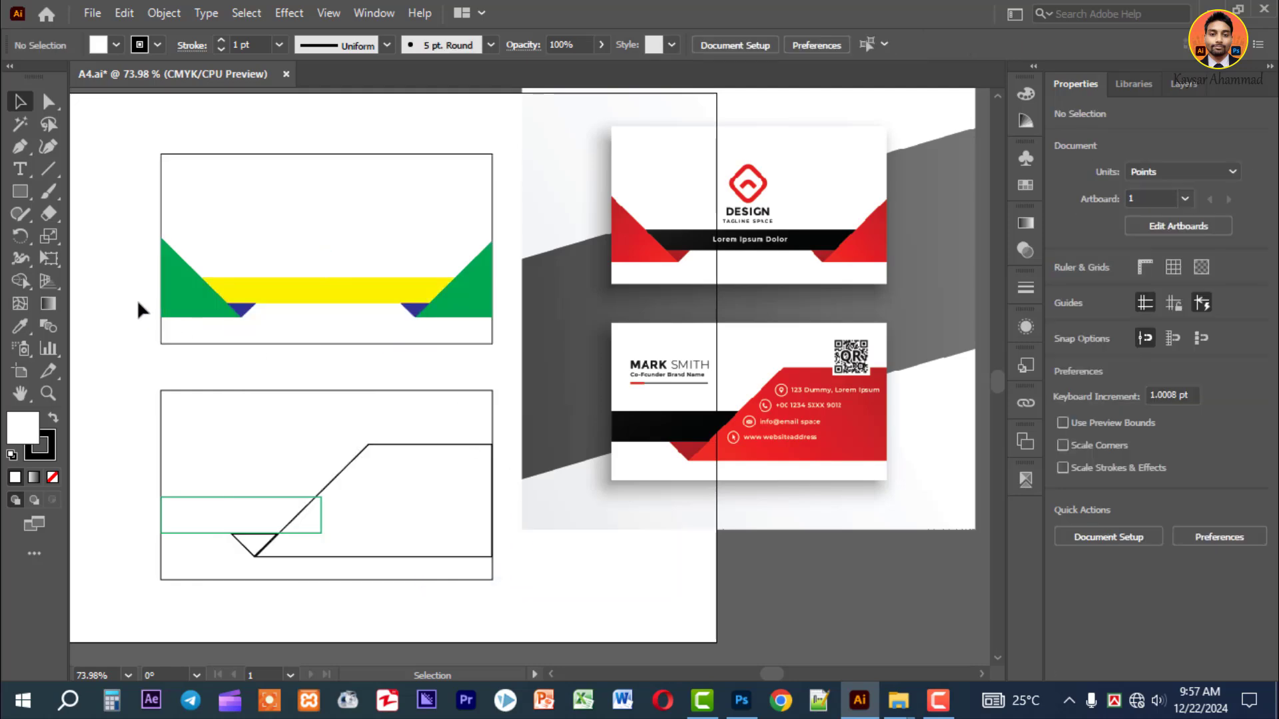
Fill the grouped triangles on the first card's left side with red sampled from the reference card.
click(213, 302)
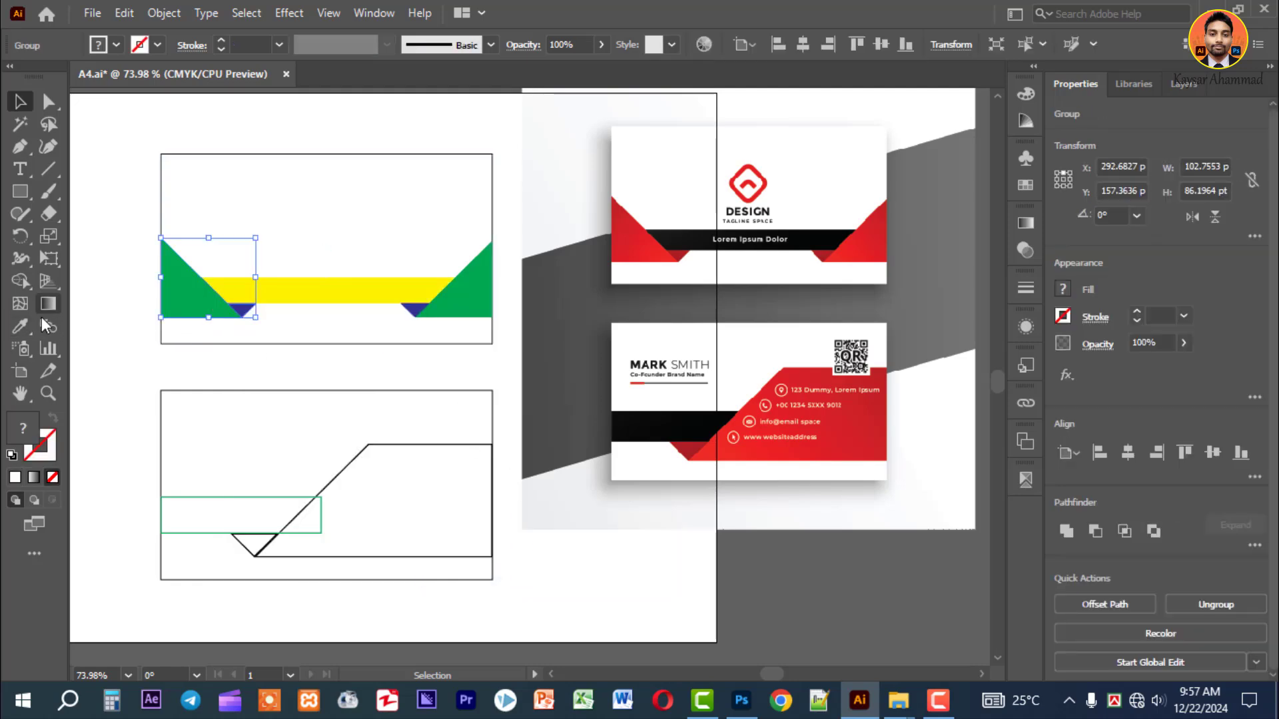
click(20, 325)
click(639, 233)
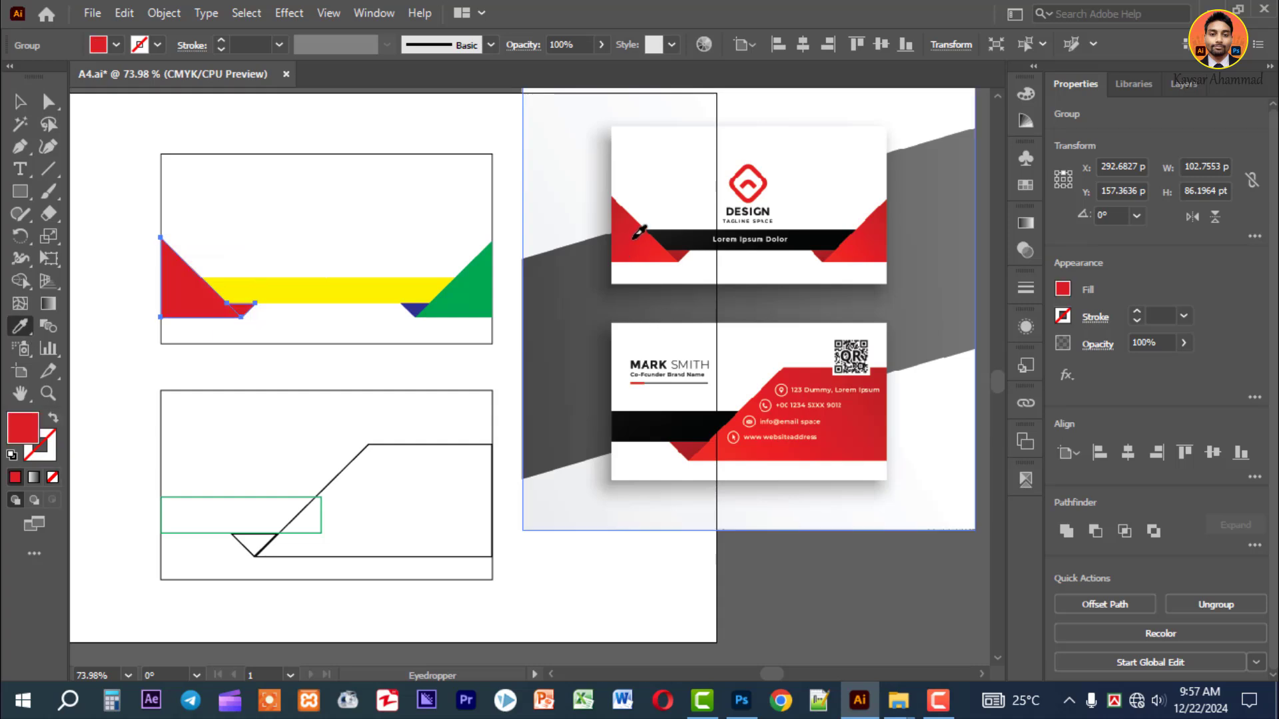
click(20, 101)
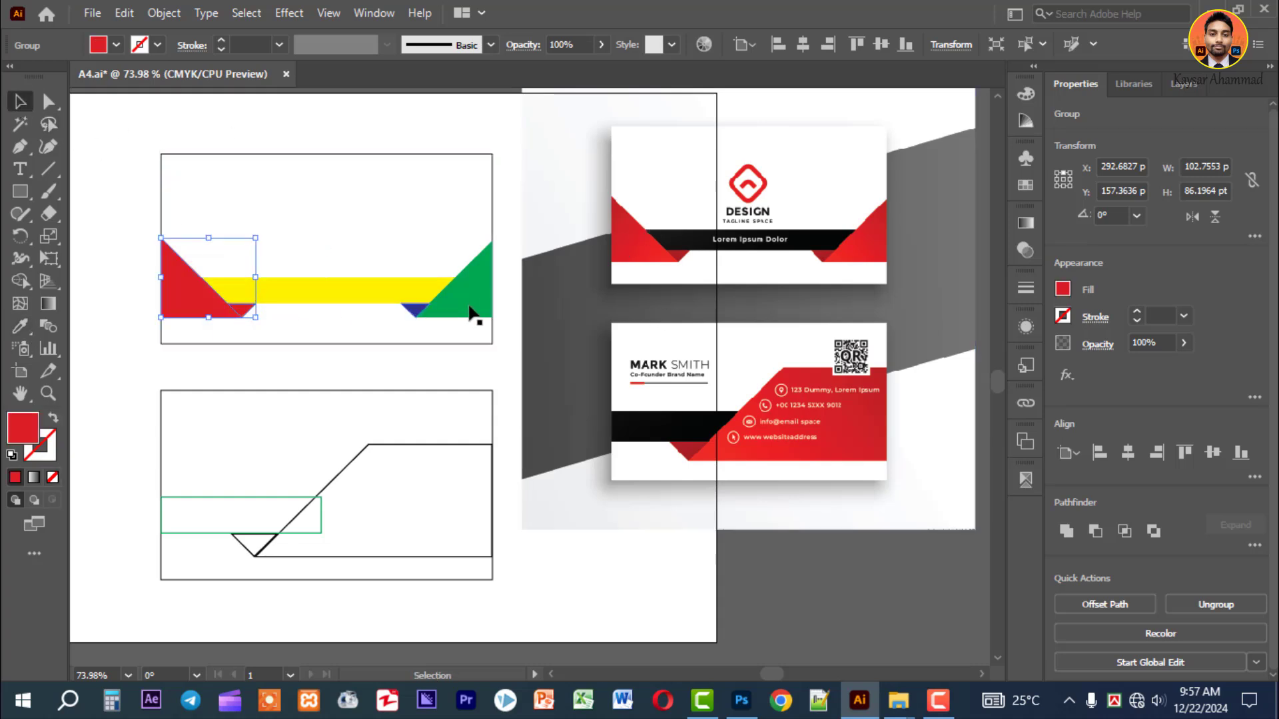
Fill the large green triangle on the first card's right side with the red of the left triangle.
click(433, 290)
click(20, 326)
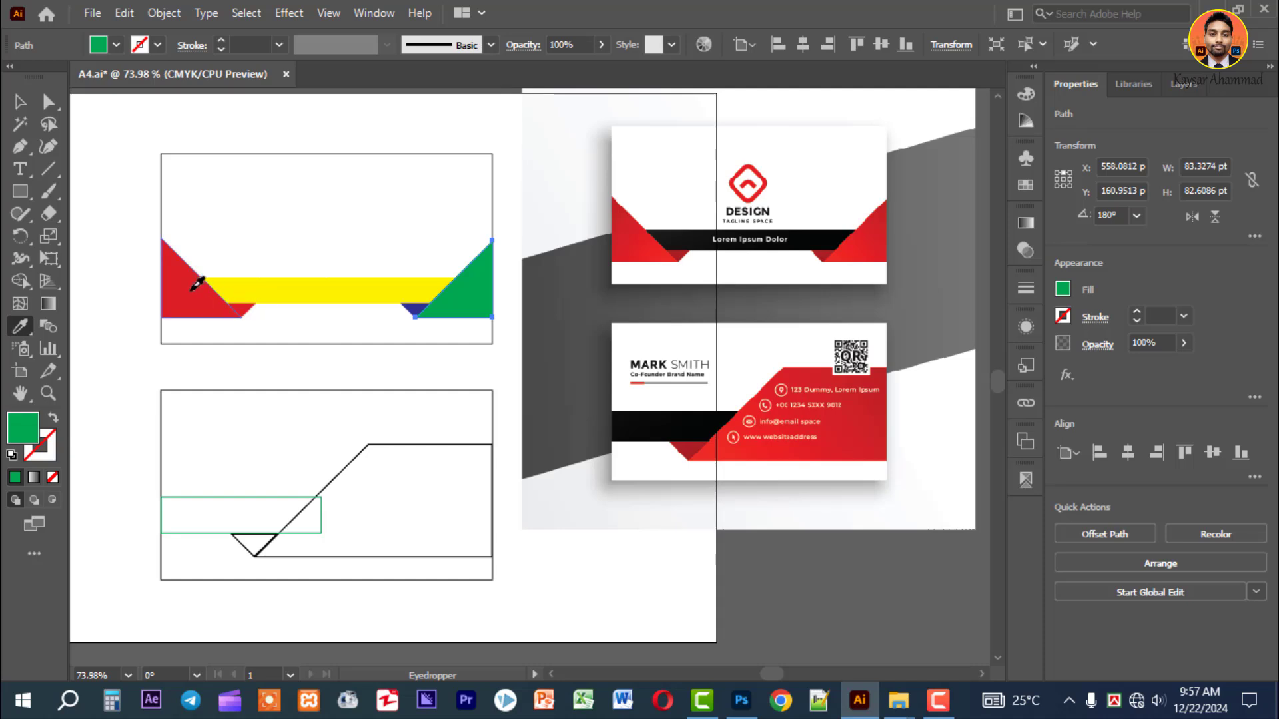
click(194, 283)
click(20, 102)
click(117, 191)
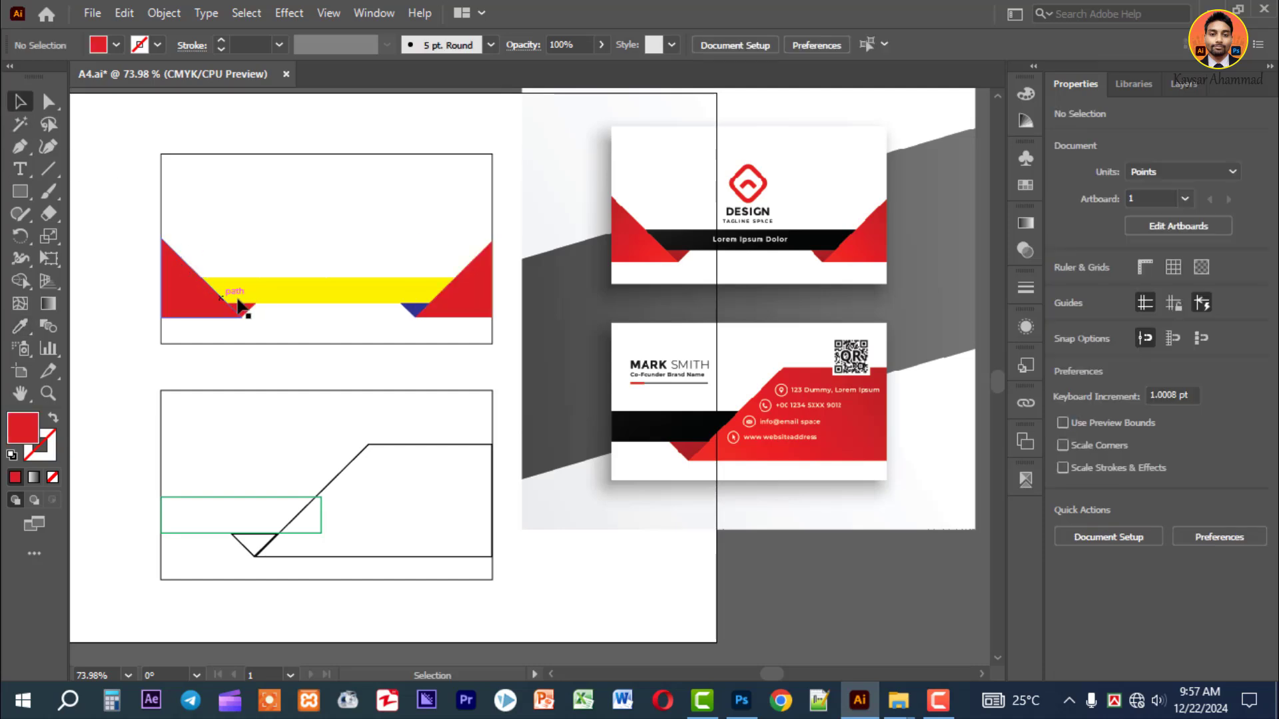
Ungroup the two red triangles on the first card's left side and deselect them.
click(246, 315)
right_click(245, 305)
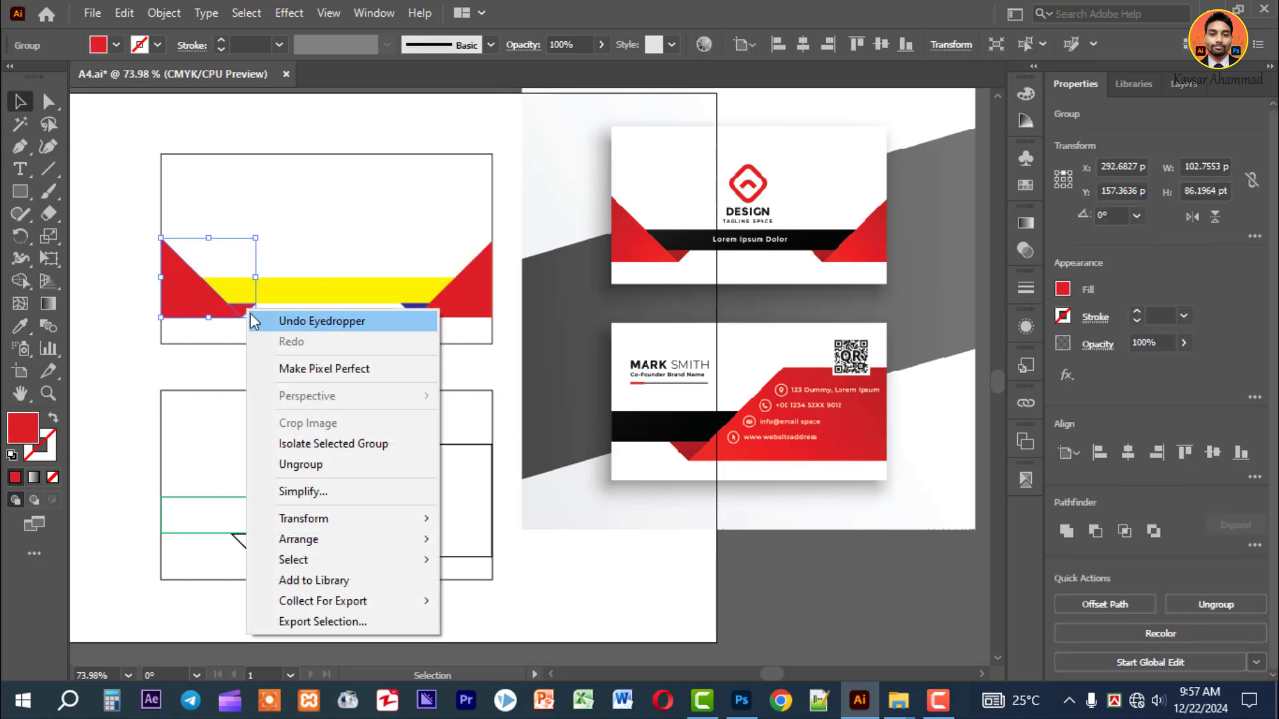
click(286, 464)
click(139, 362)
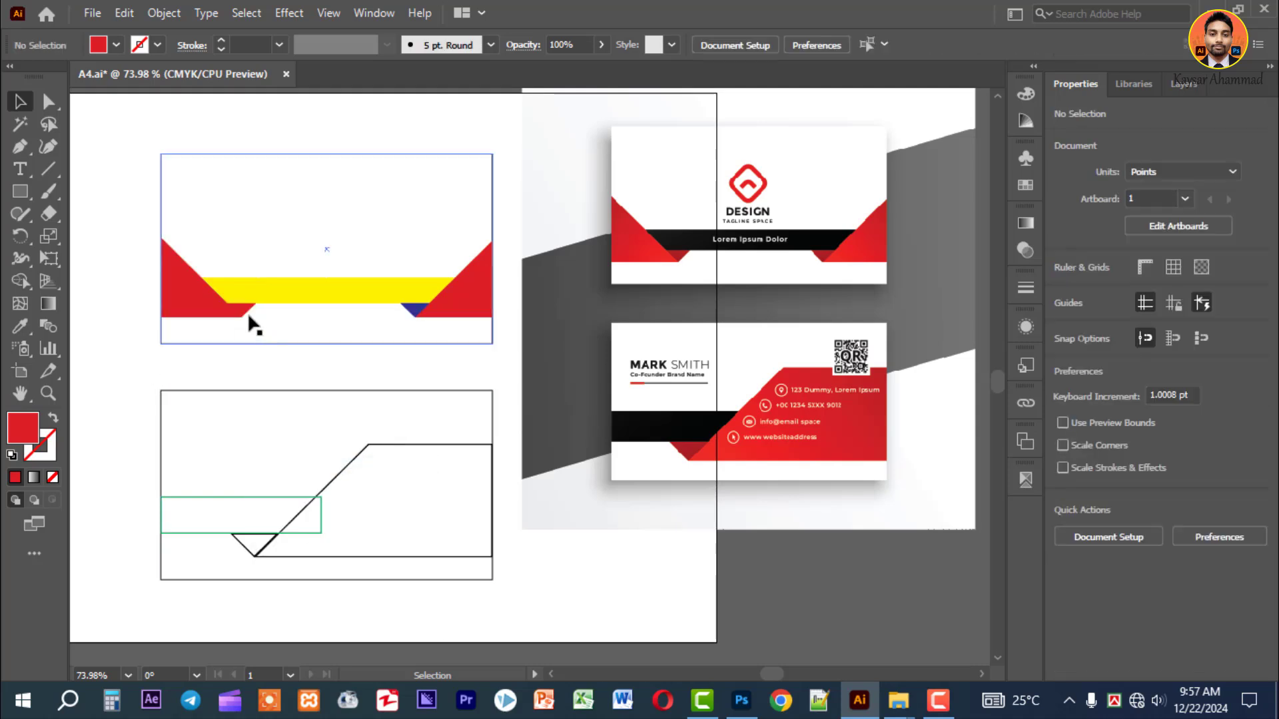
Fill the small left fold triangle on the first card with the darker red sampled from the reference image.
click(251, 311)
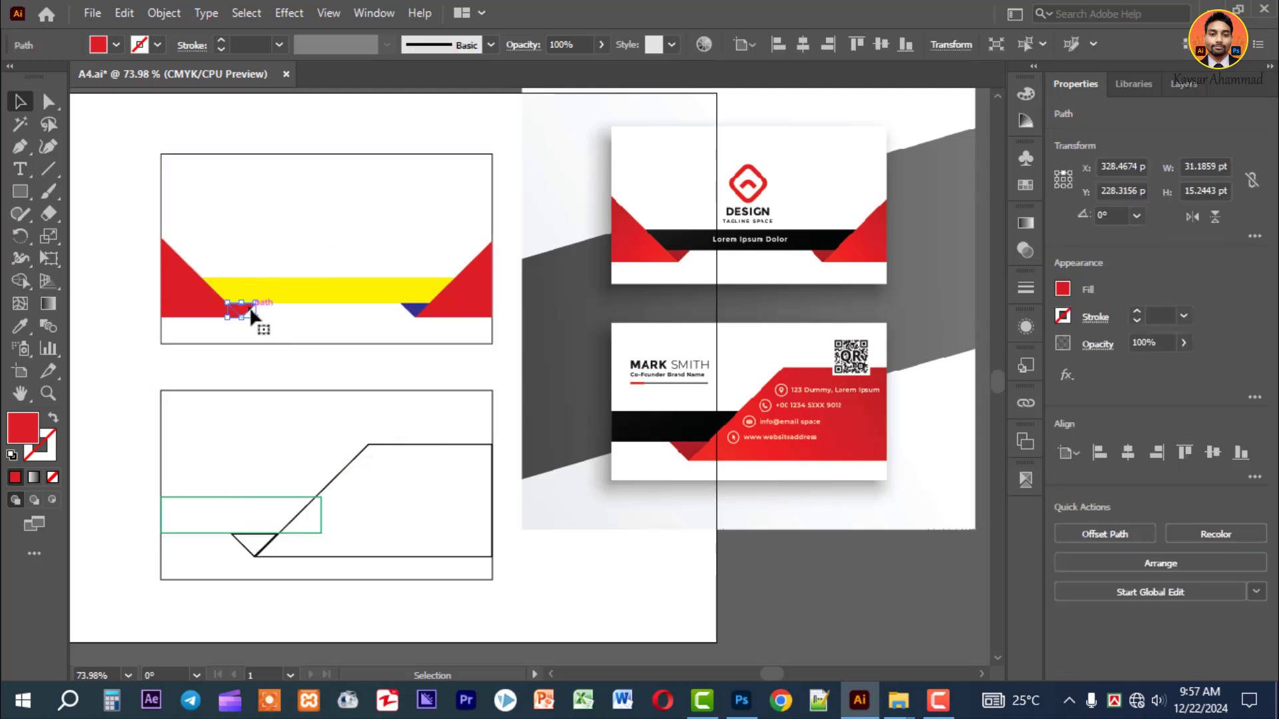
click(20, 328)
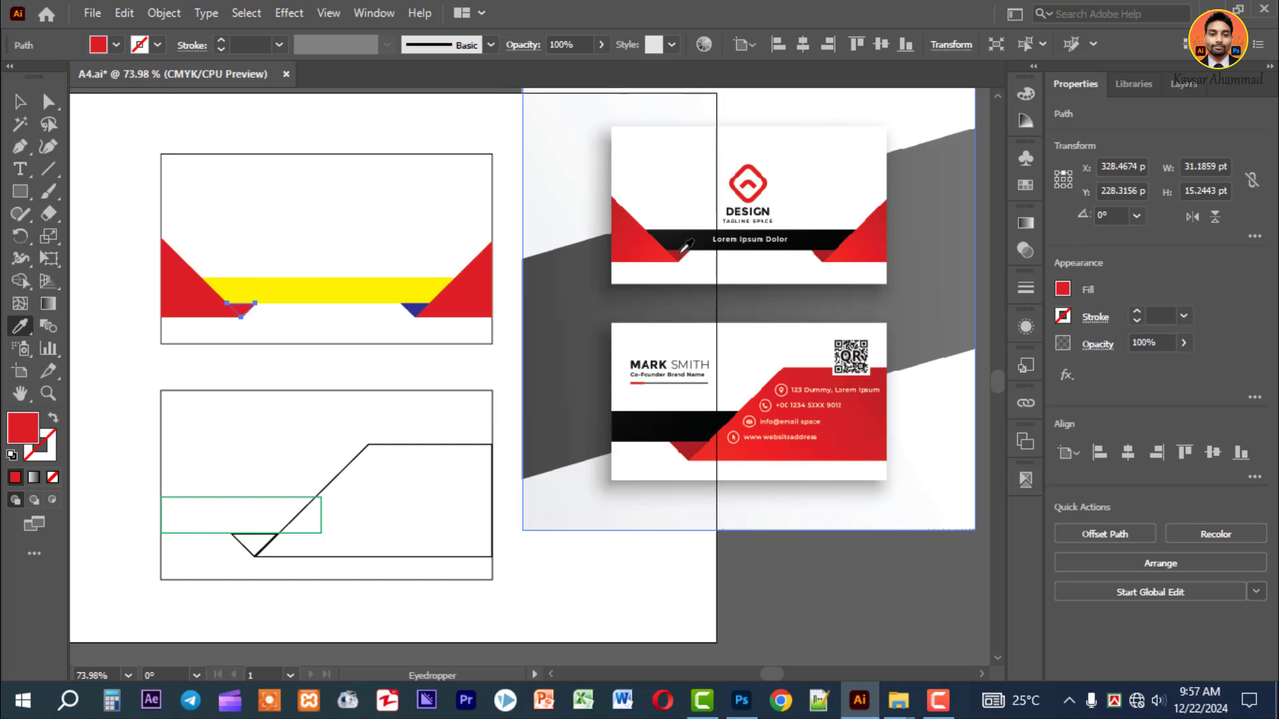
key(v)
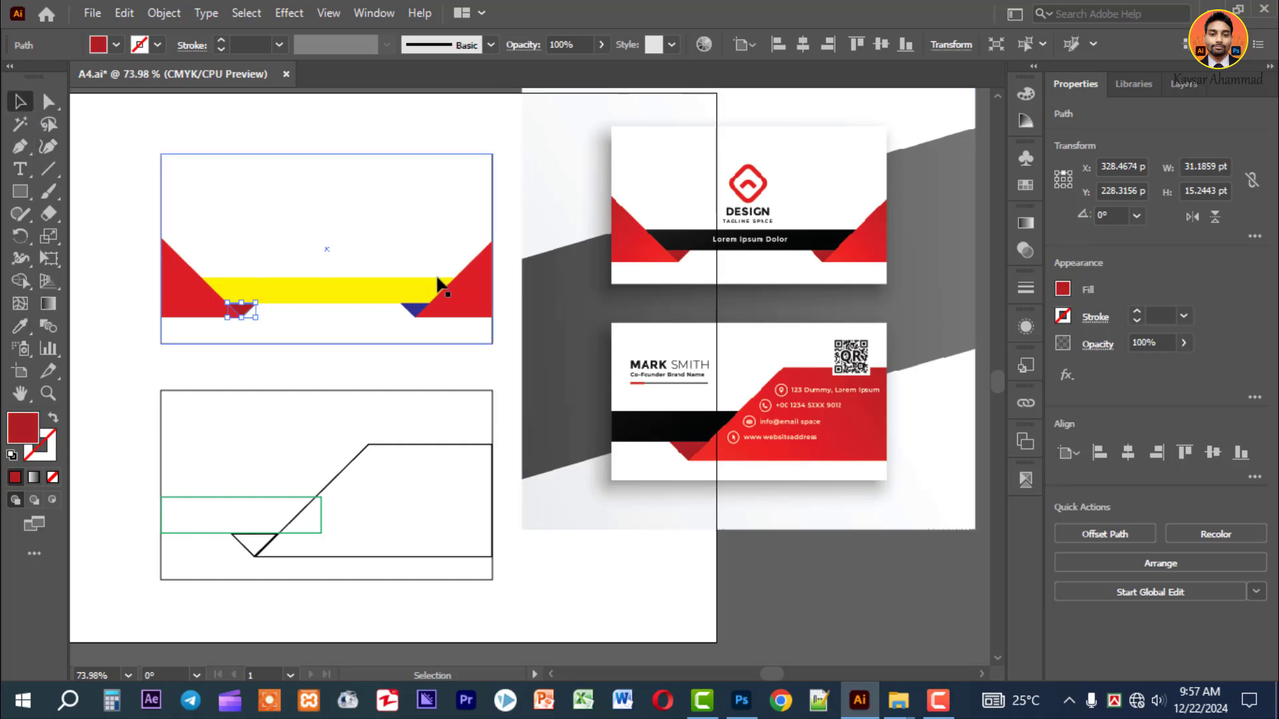
Fill the small blue fold triangle on the first card's right side with the left fold's dark red.
click(419, 310)
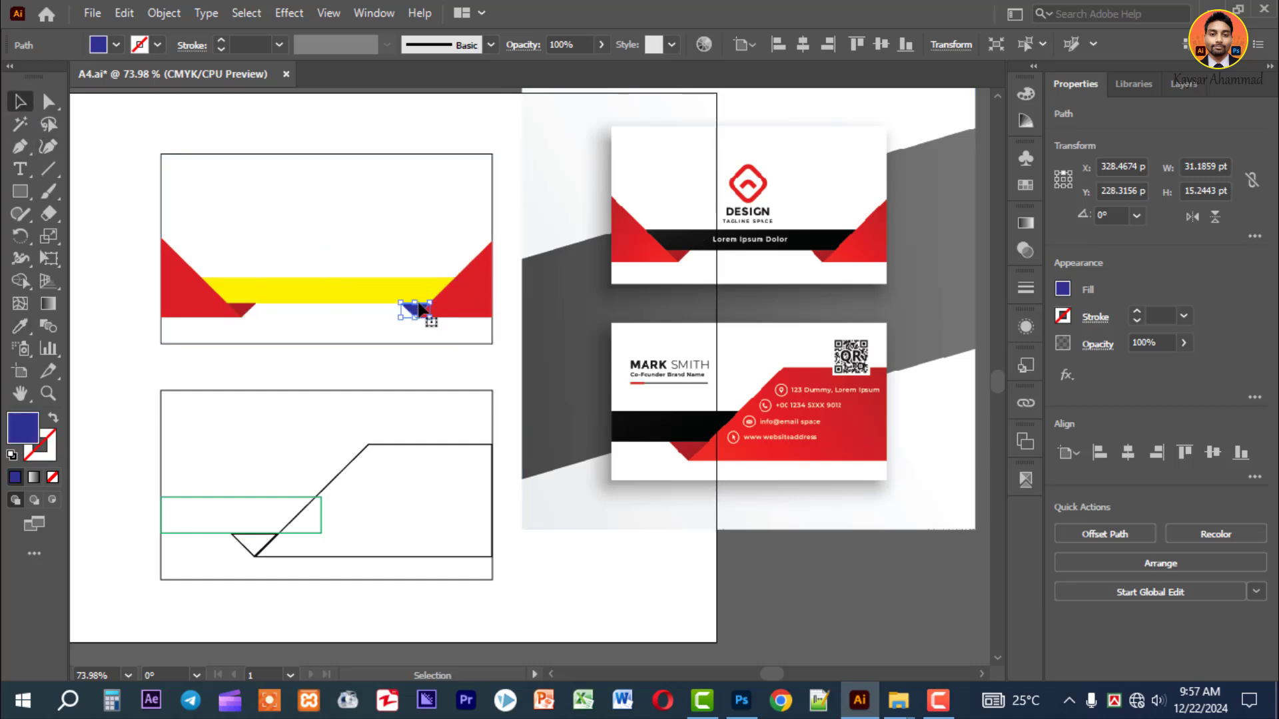
click(20, 325)
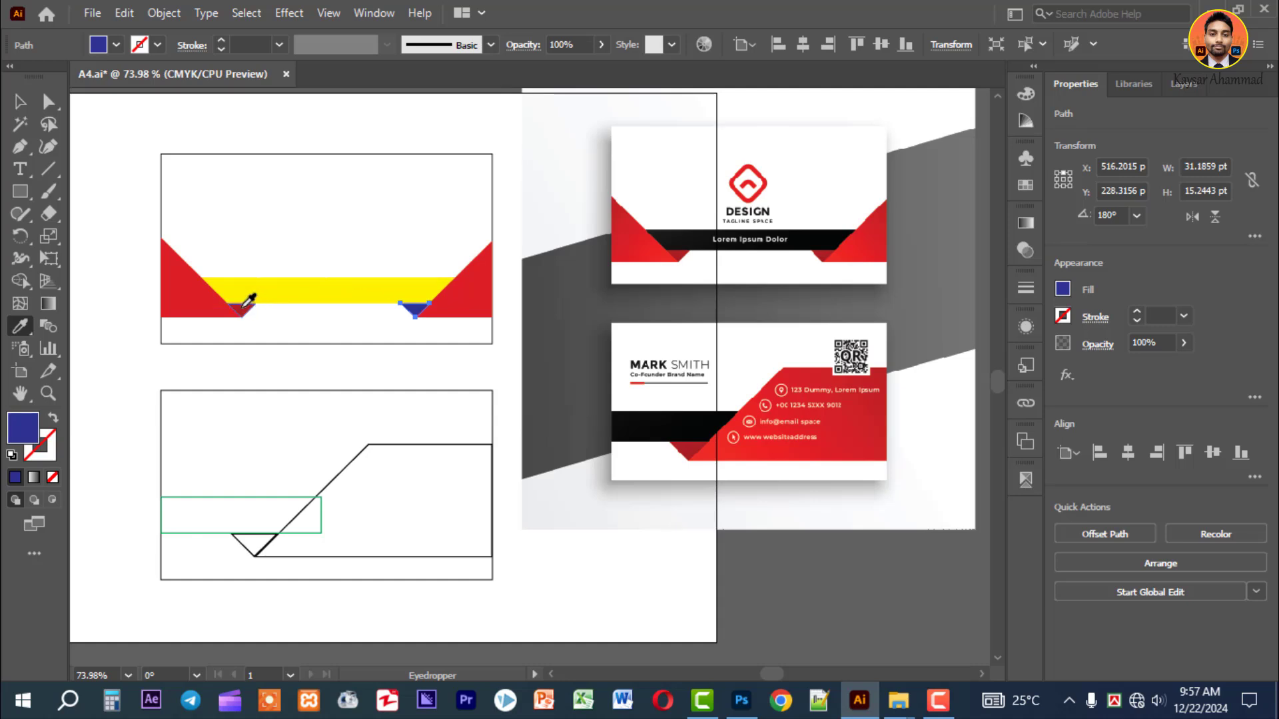
click(243, 306)
click(16, 103)
click(99, 176)
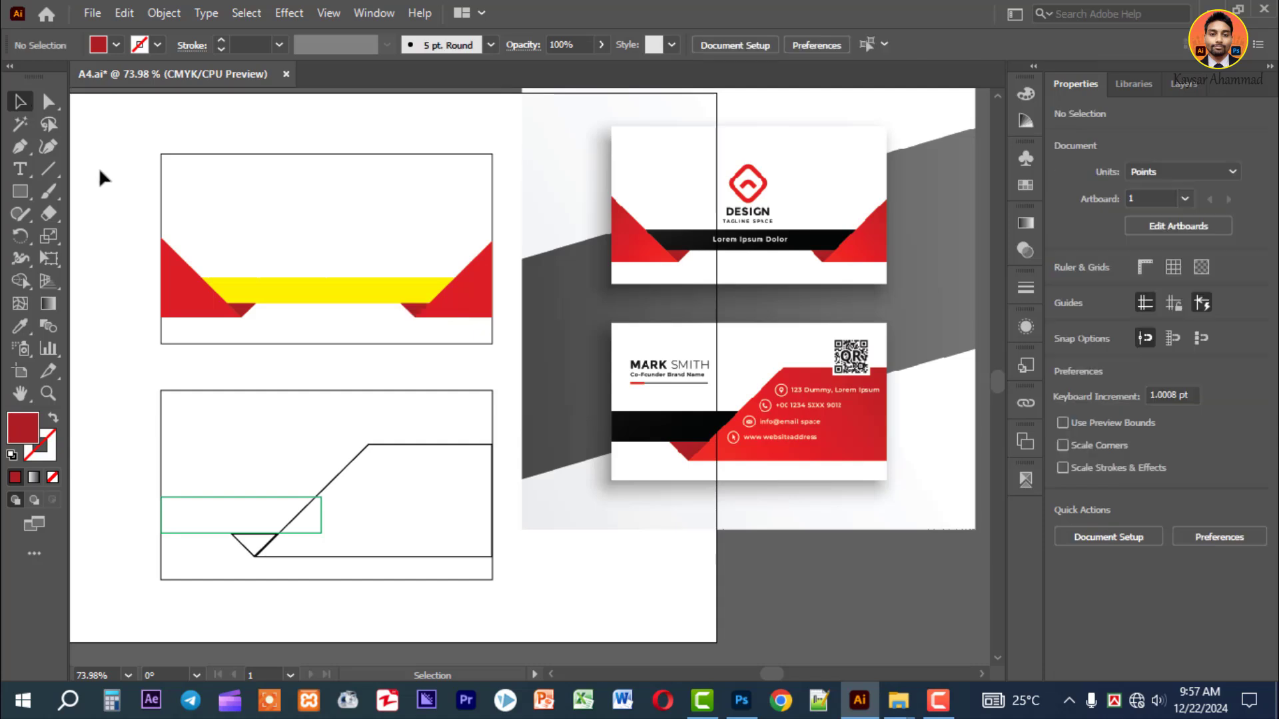
Fill the first card's yellow band with black sampled from the reference card's band, and deselect it.
click(329, 292)
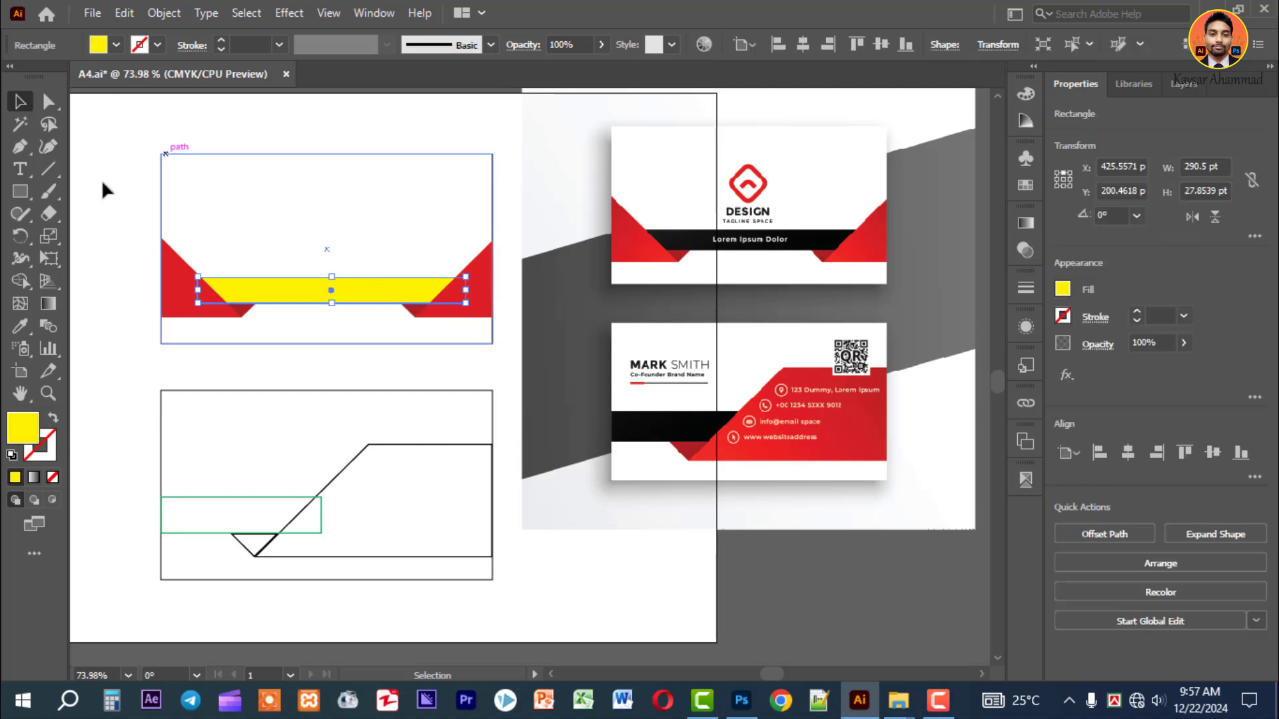
click(24, 323)
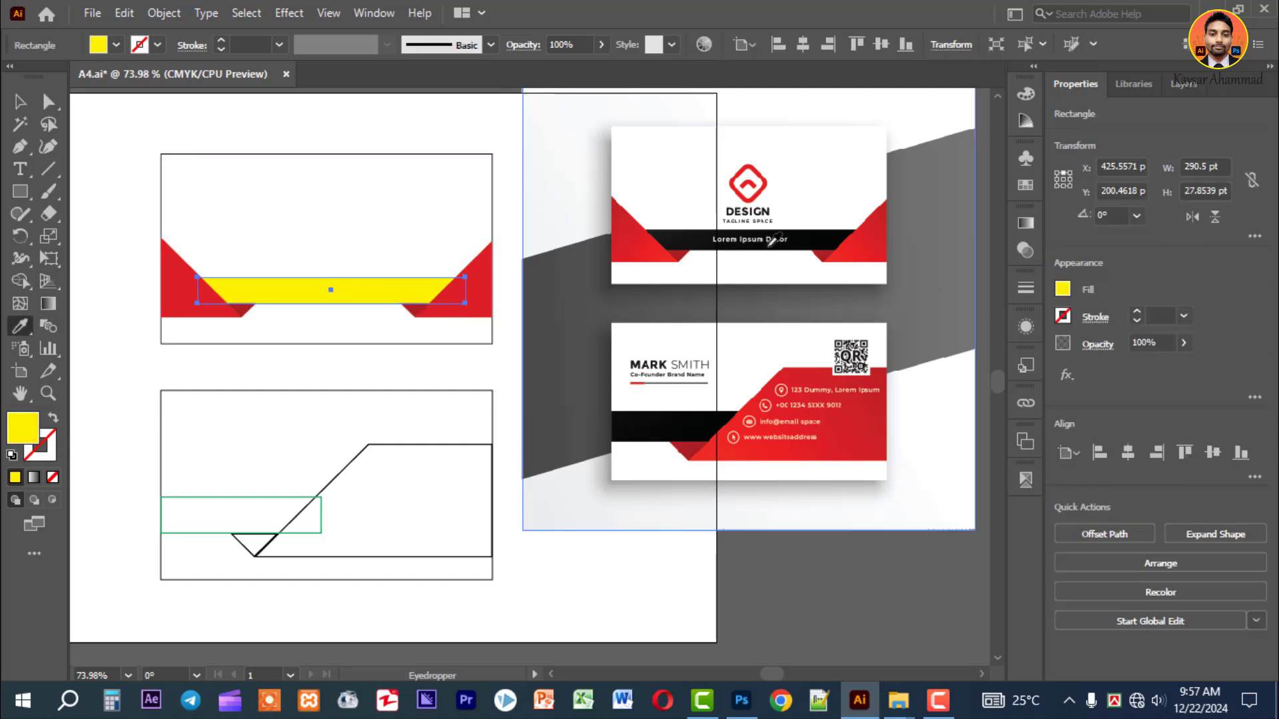
click(679, 231)
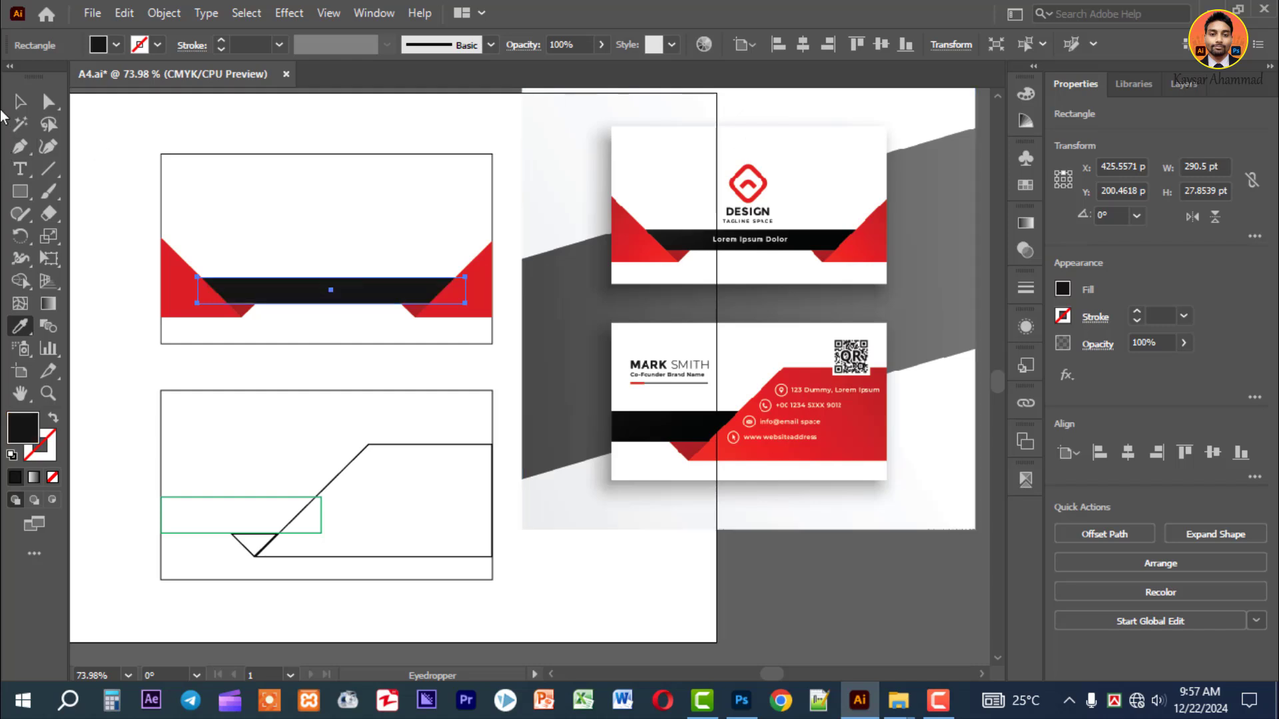
click(19, 101)
click(133, 237)
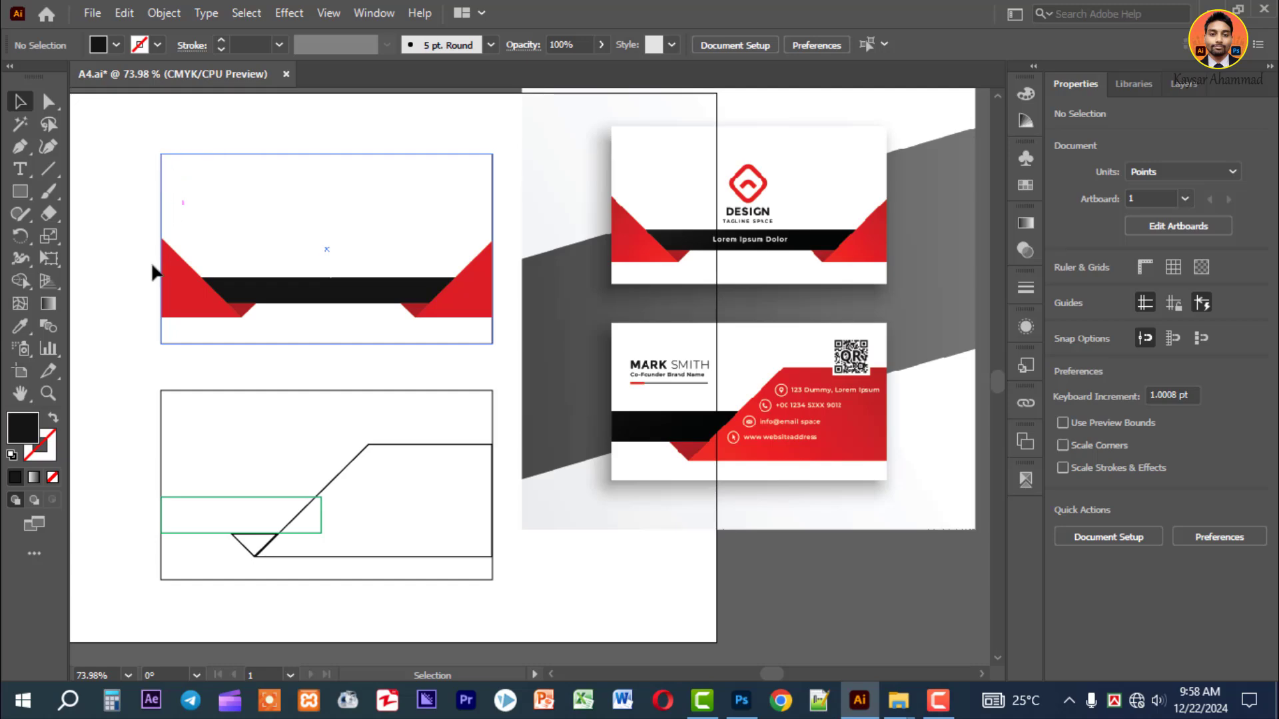
Fill the second card's background rectangle with white sampled from the reference image and give it a black 1 pt stroke.
key(space)
drag(151, 317, 186, 268)
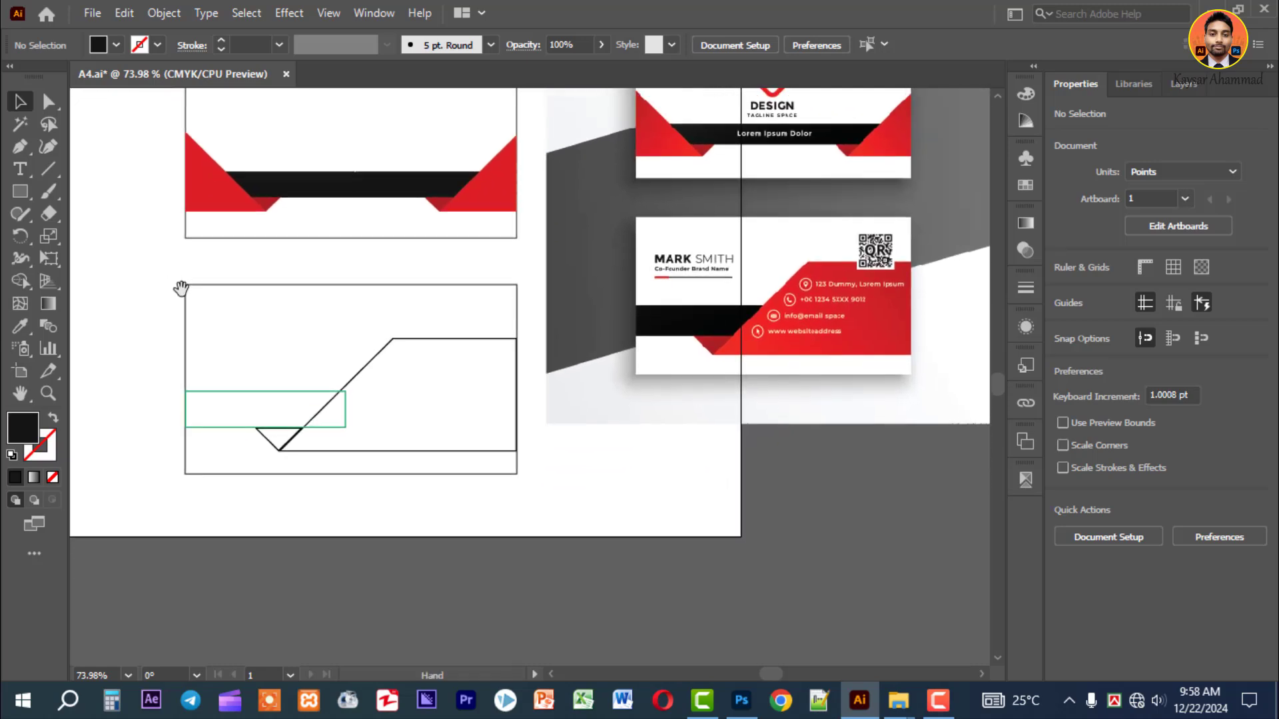
click(236, 288)
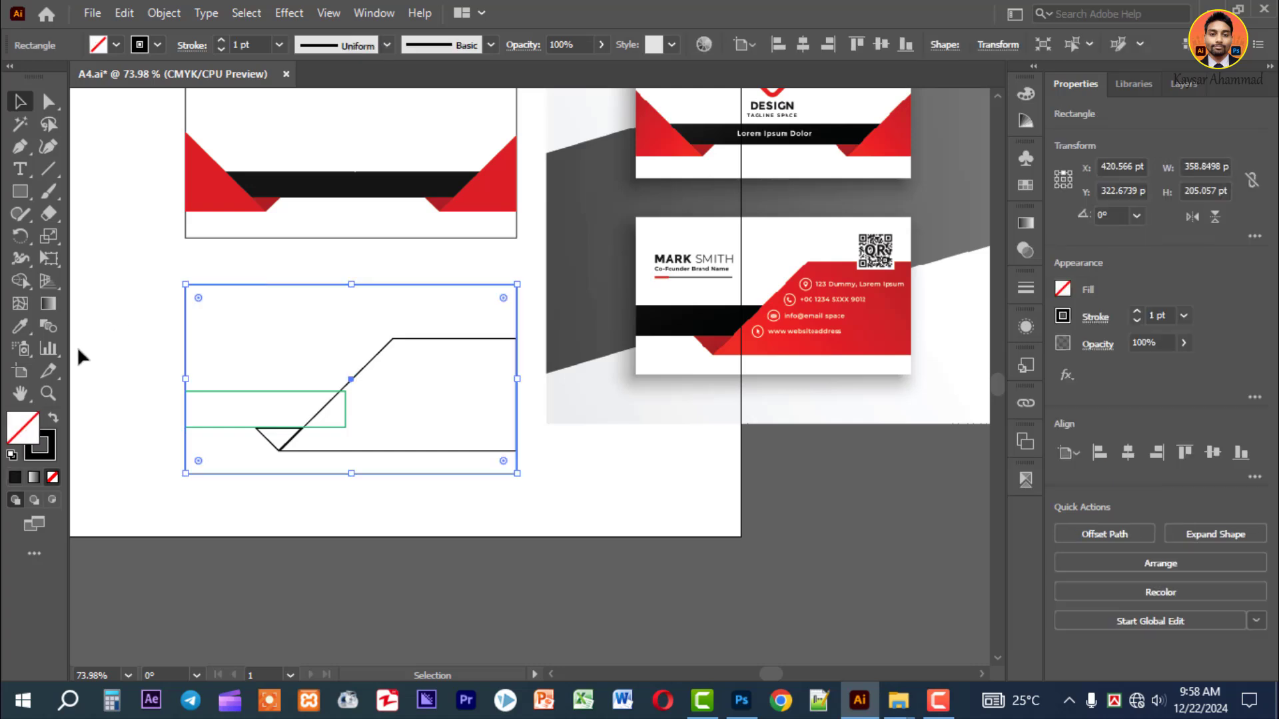
click(20, 326)
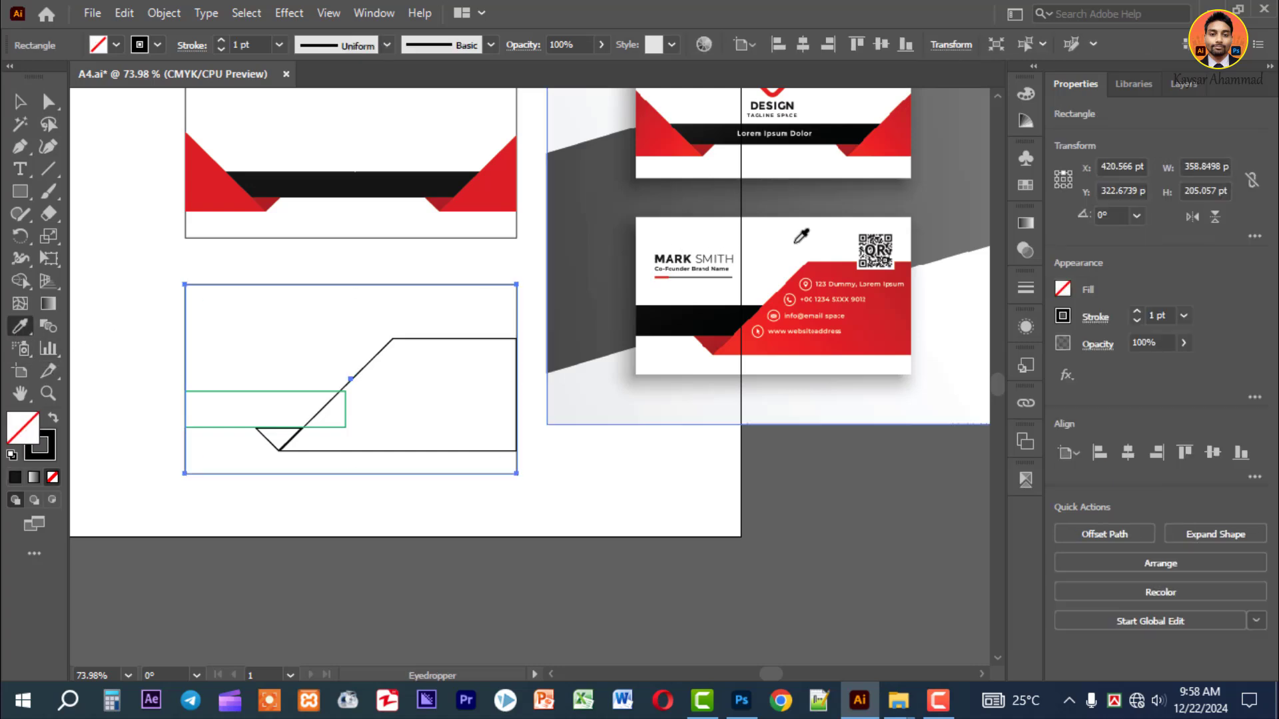
click(796, 243)
click(20, 102)
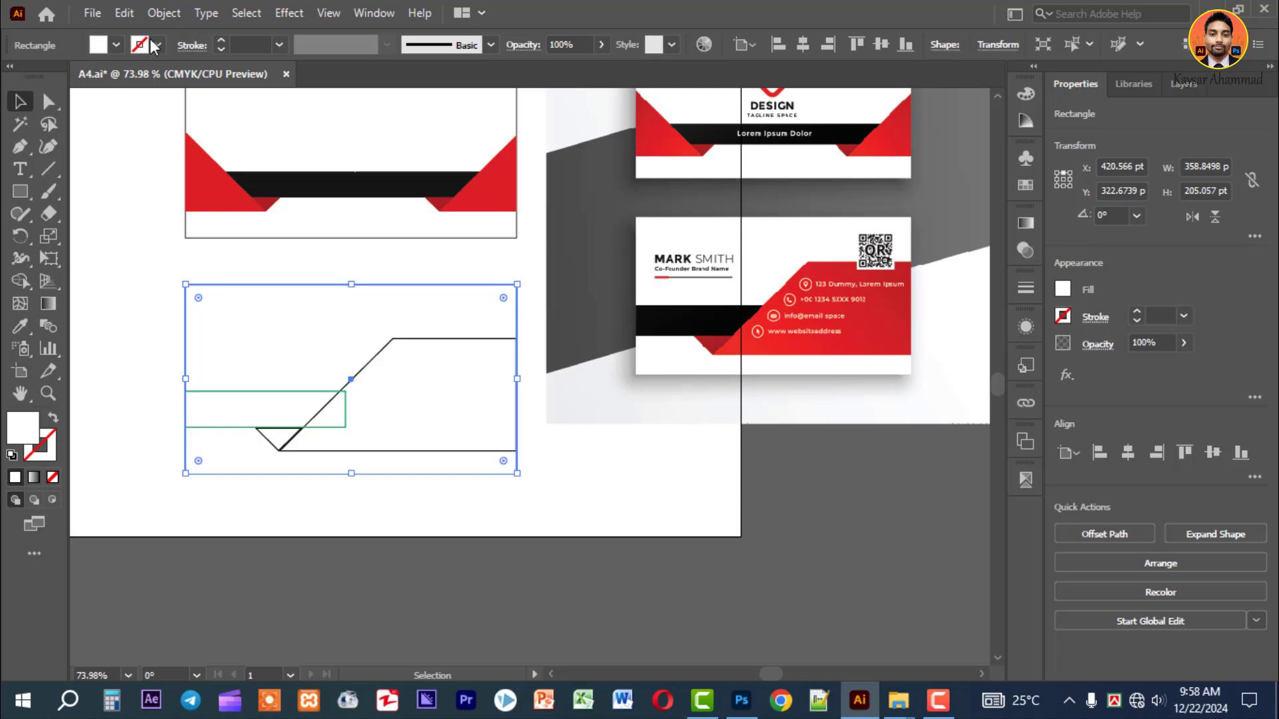
click(158, 45)
click(52, 74)
Send the second card's white background rectangle to the back of the stacking order.
right_click(305, 360)
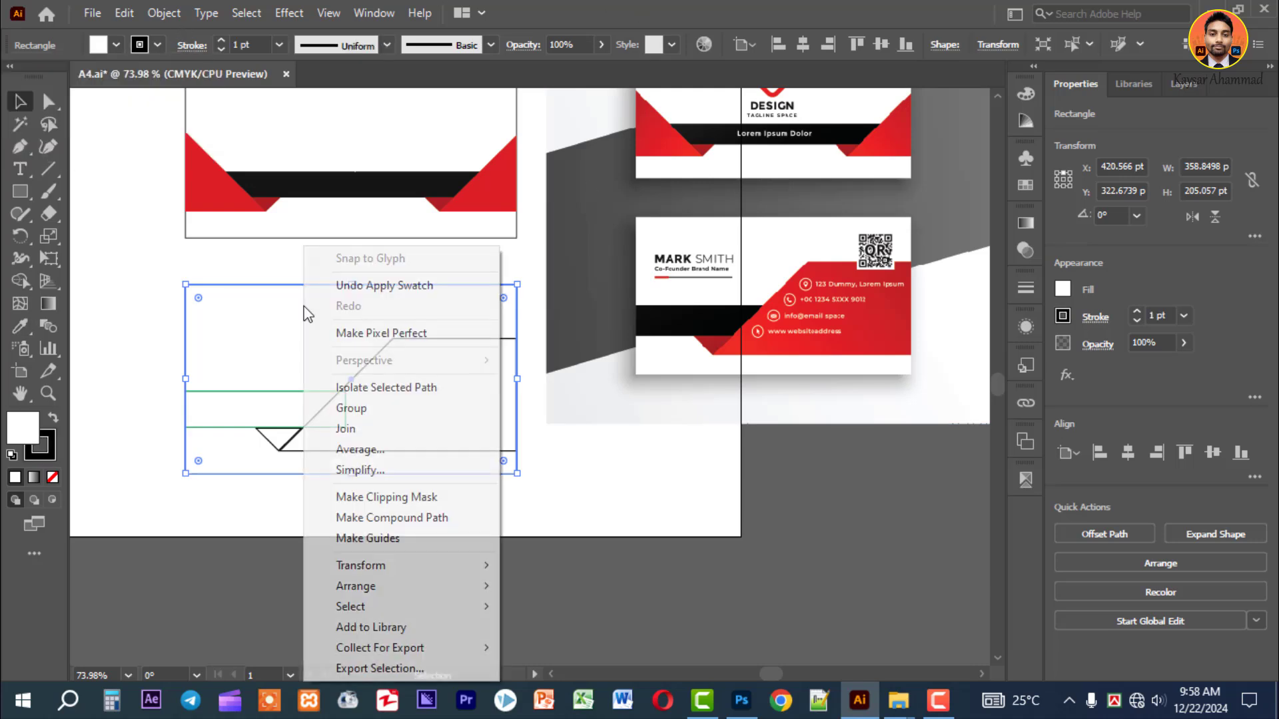
mouse_move(388, 563)
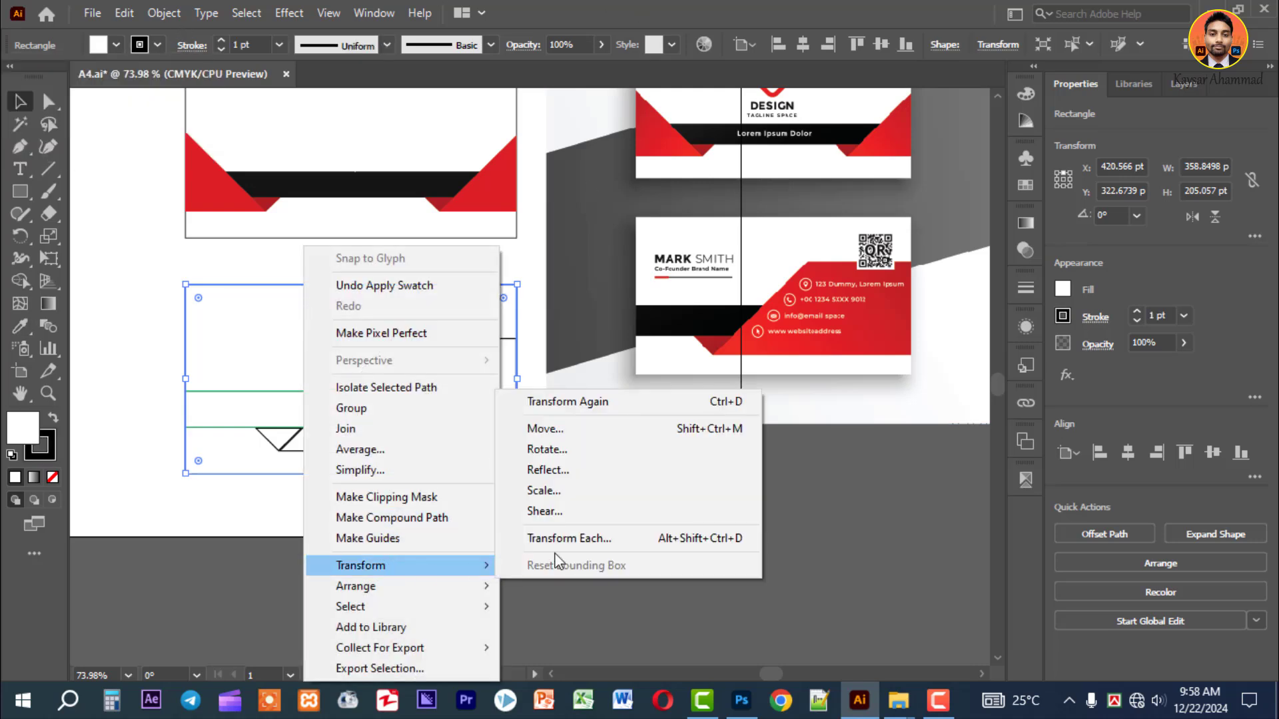
mouse_move(373, 589)
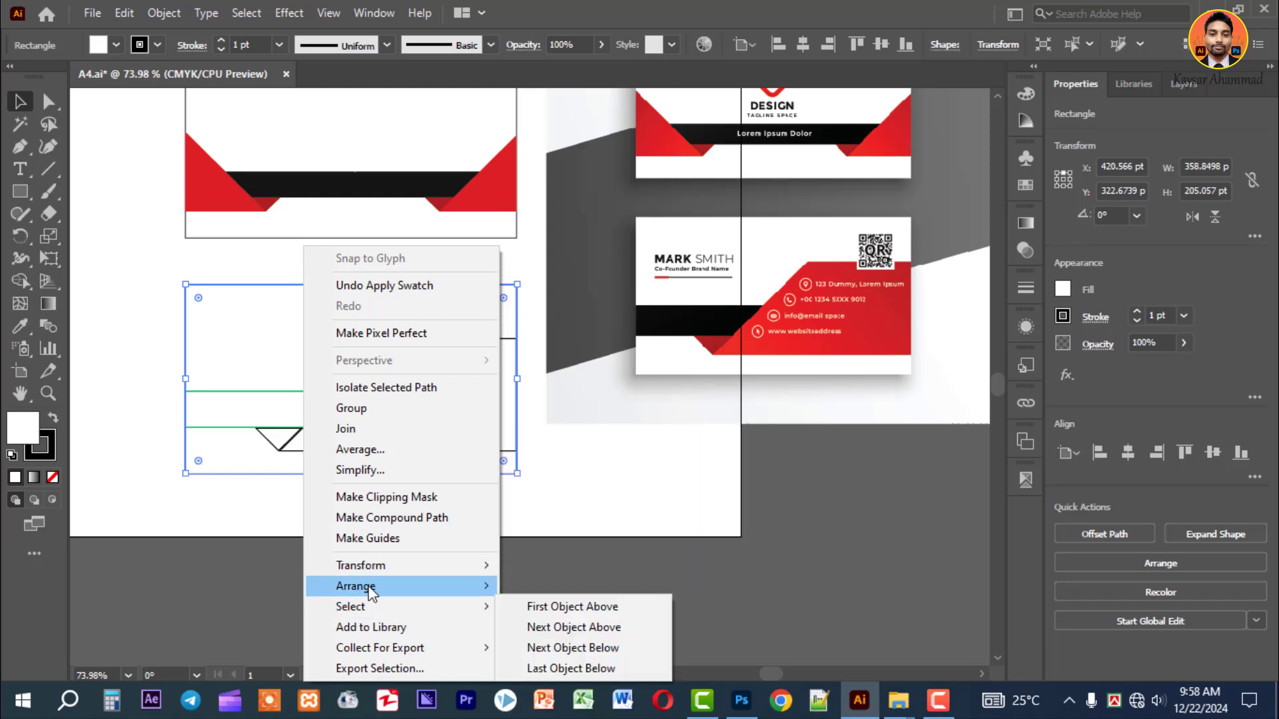
click(569, 641)
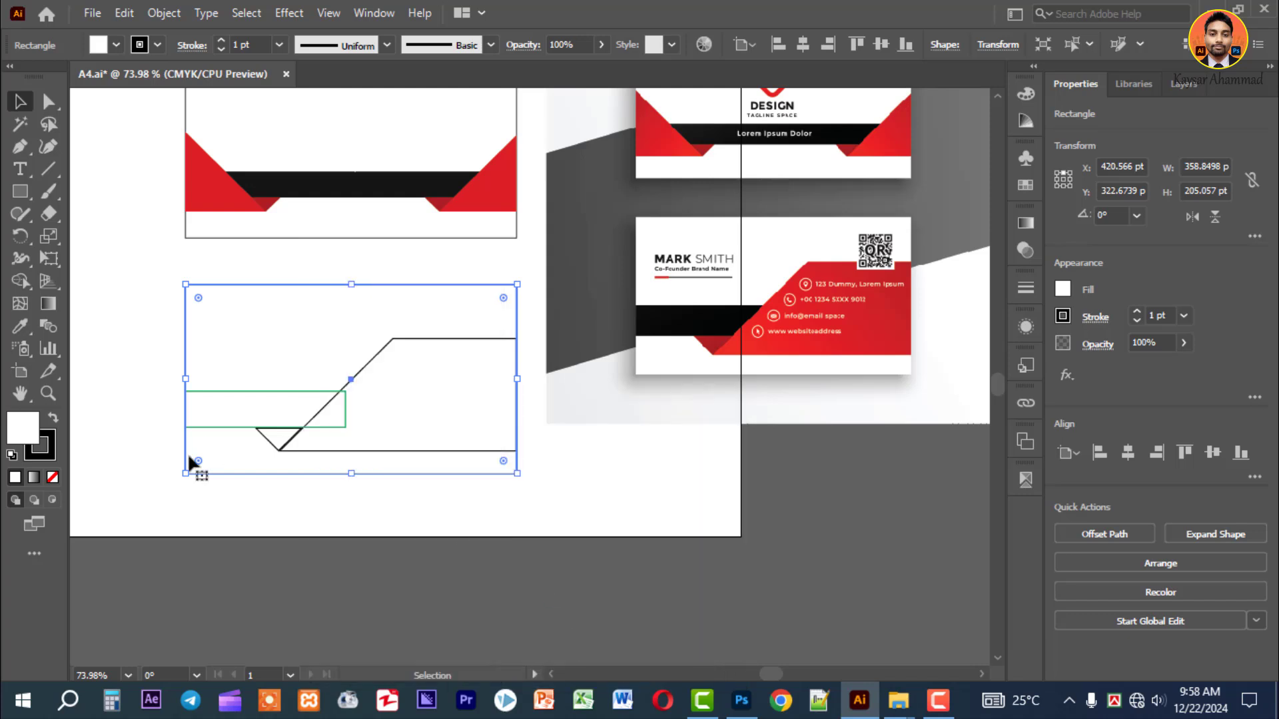
Fill the large angled shape on the second card with the first card's red and no stroke, and deselect it.
click(244, 401)
click(418, 339)
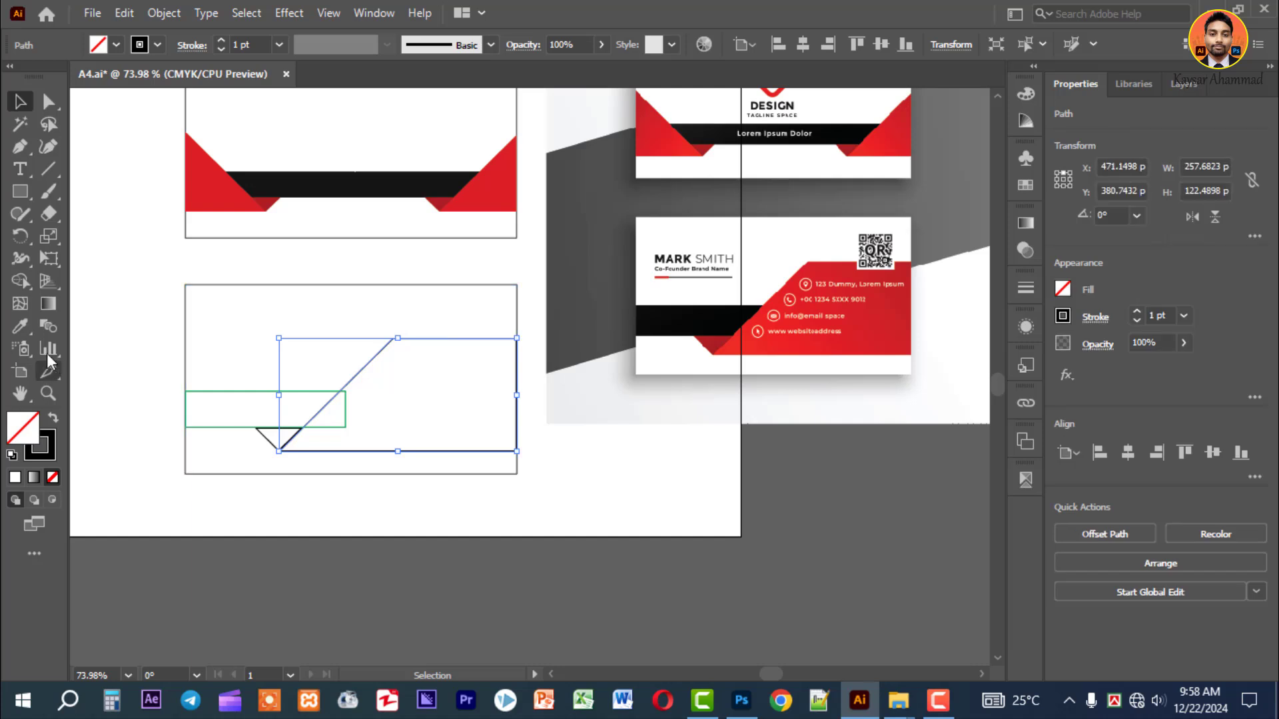
click(20, 326)
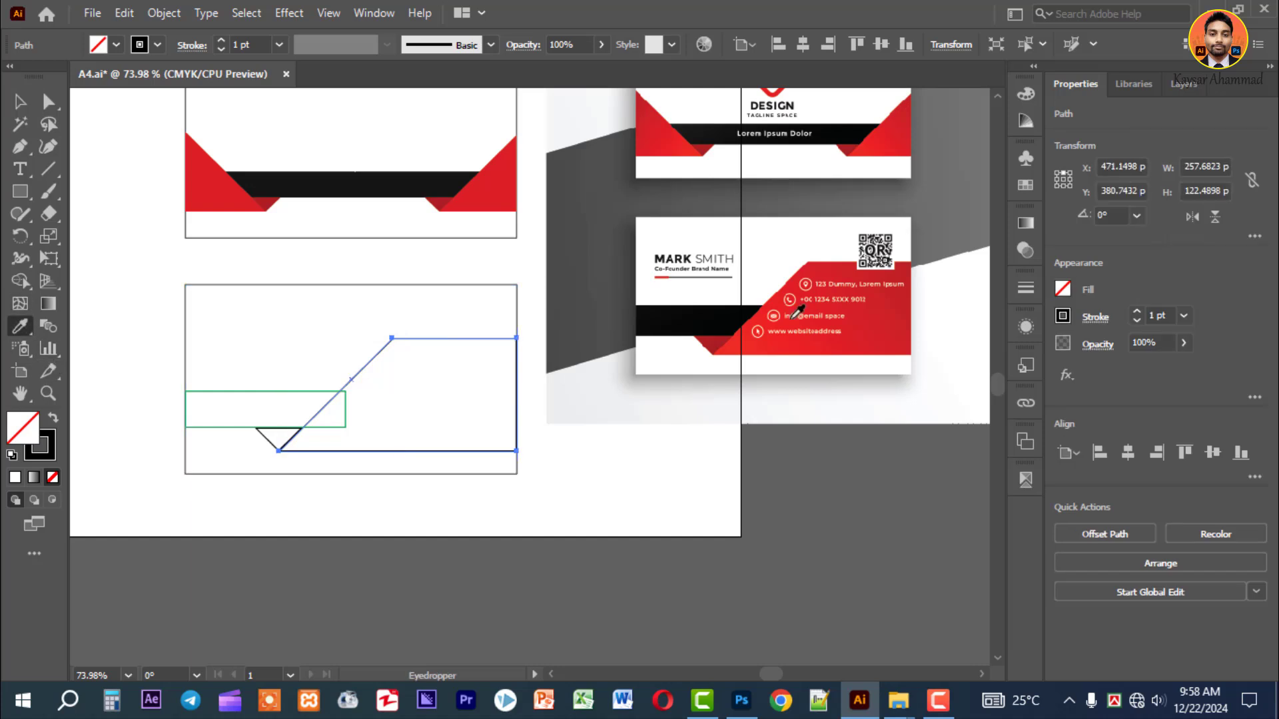
click(512, 178)
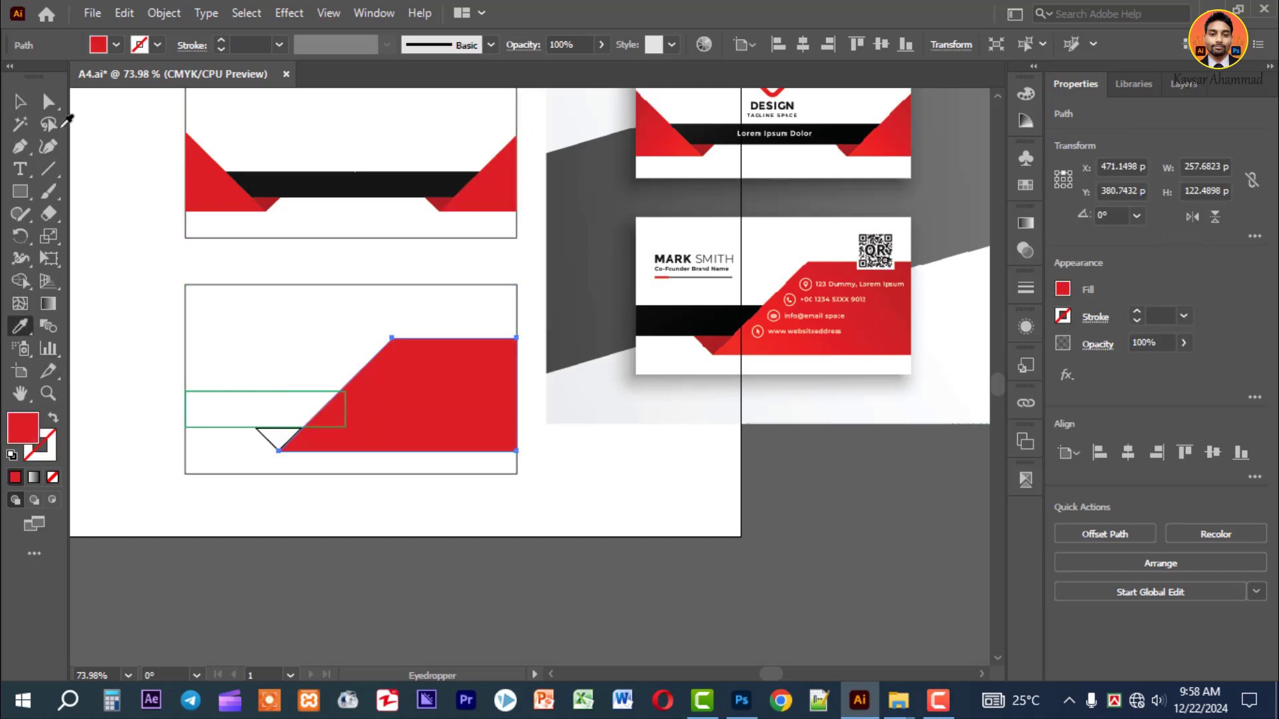
click(20, 102)
click(196, 361)
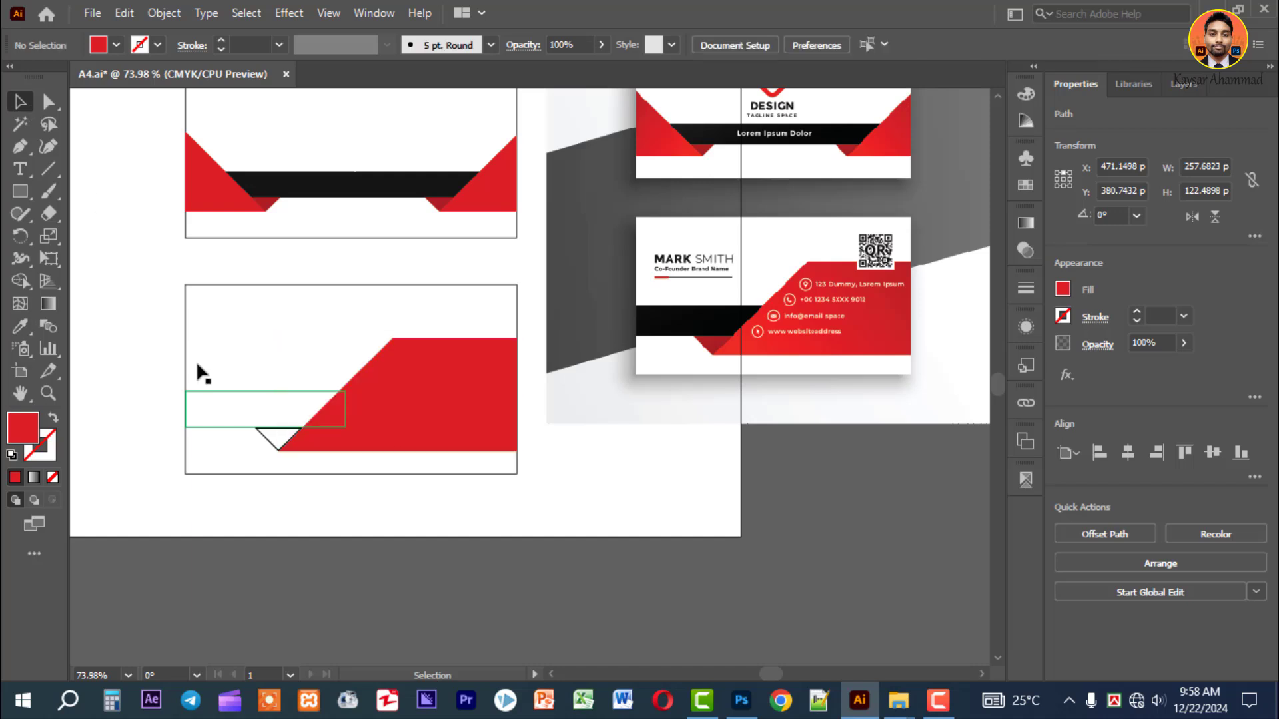
Fill the second card's green-outlined band with black sampled from the reference card's band.
click(265, 398)
click(21, 326)
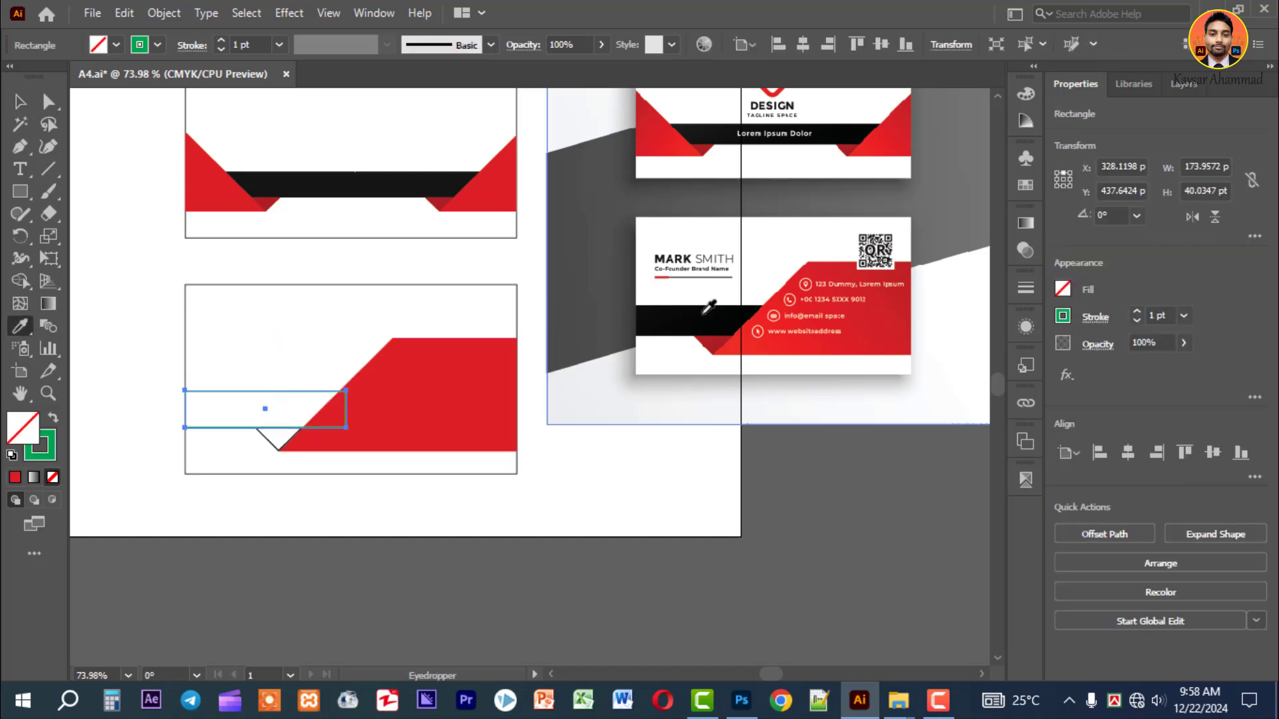
click(730, 318)
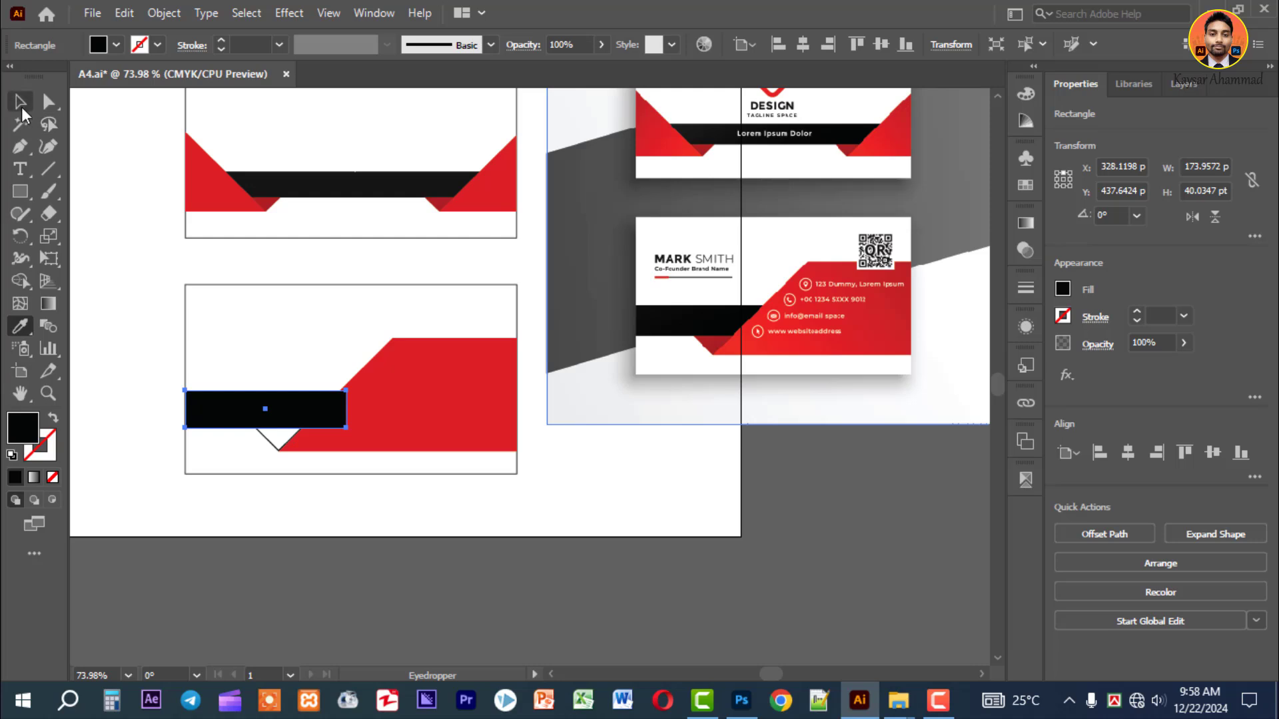
Restack the second card's black band so it sits behind the red shape but above the white background, and deselect it.
click(20, 103)
right_click(329, 408)
mouse_move(406, 586)
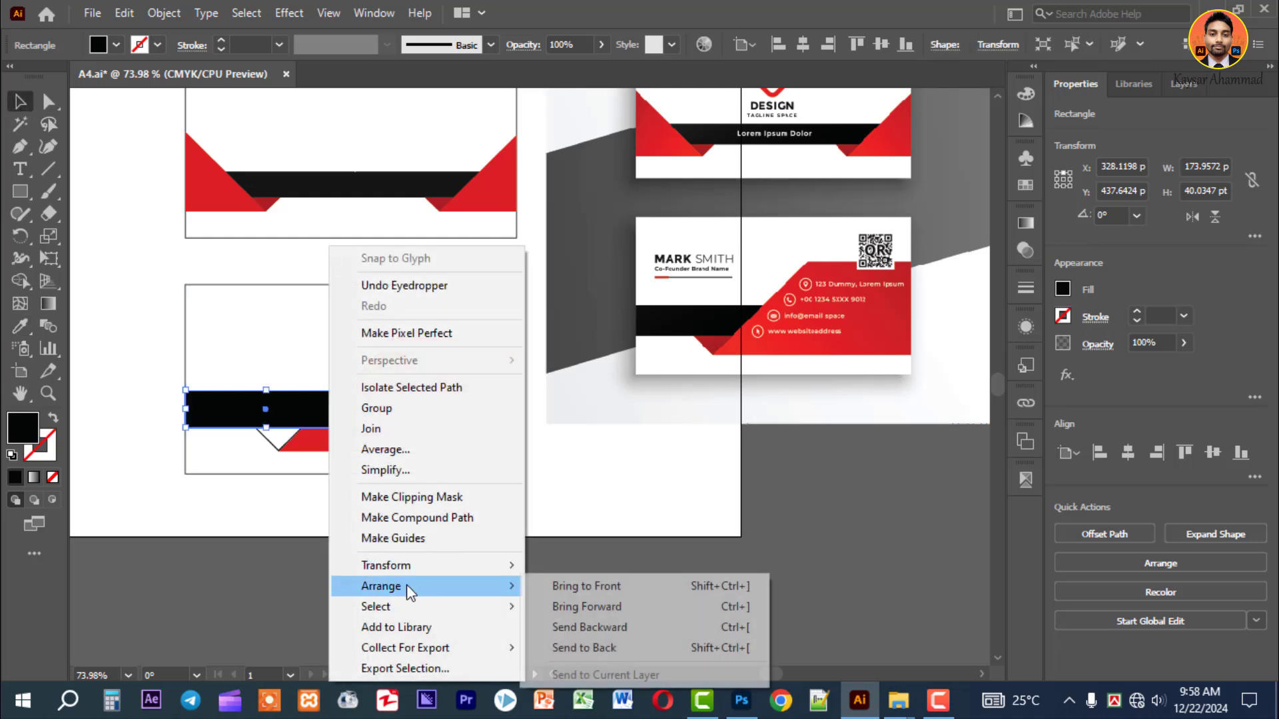
click(629, 629)
right_click(307, 408)
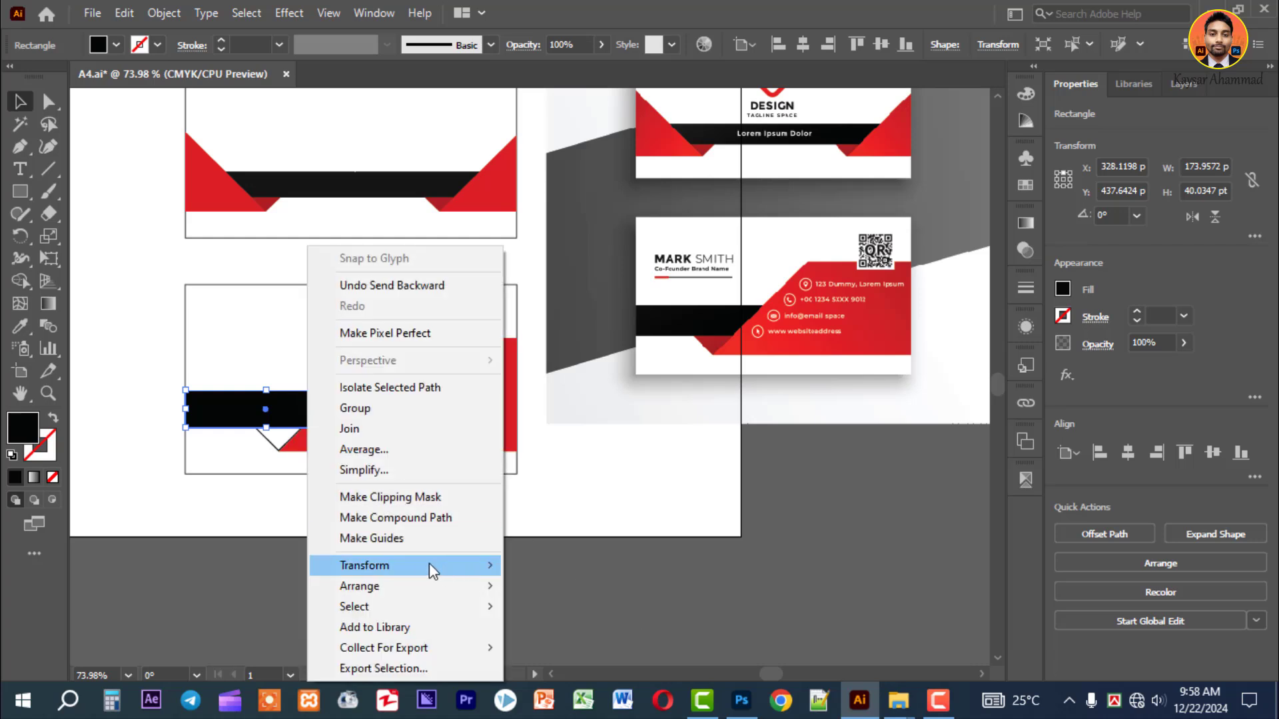
mouse_move(404, 573)
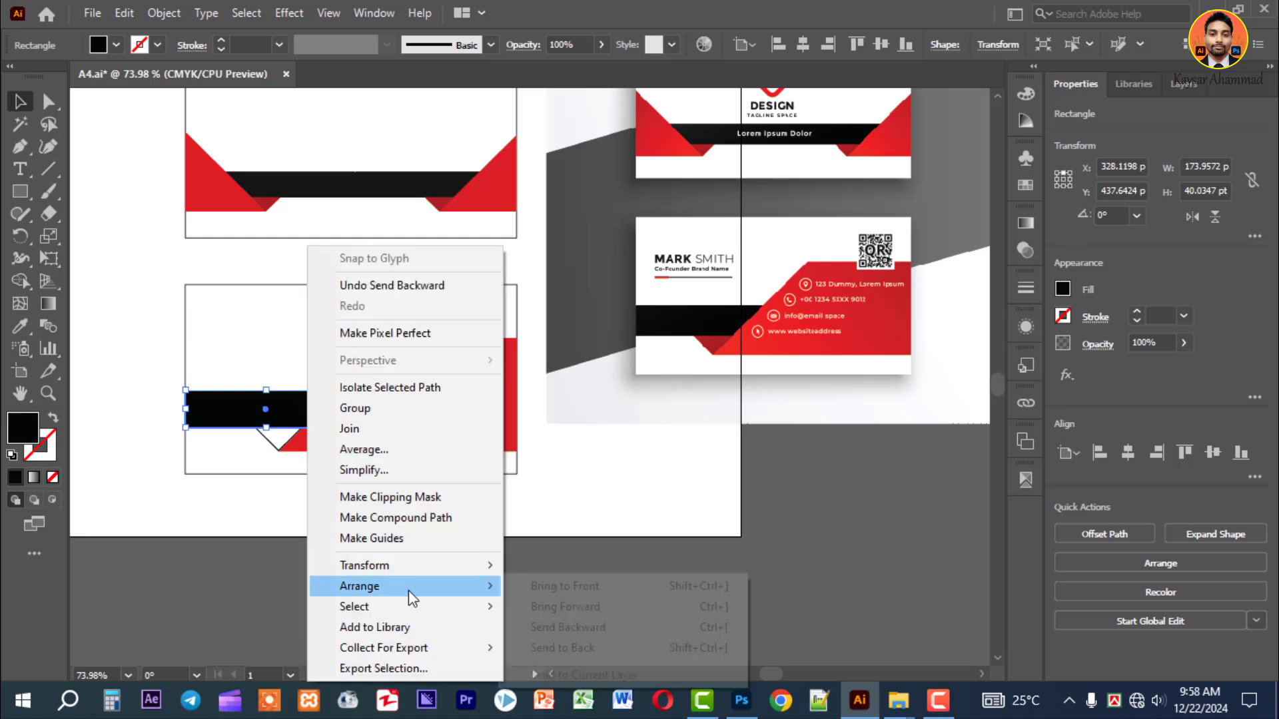
click(591, 651)
right_click(310, 418)
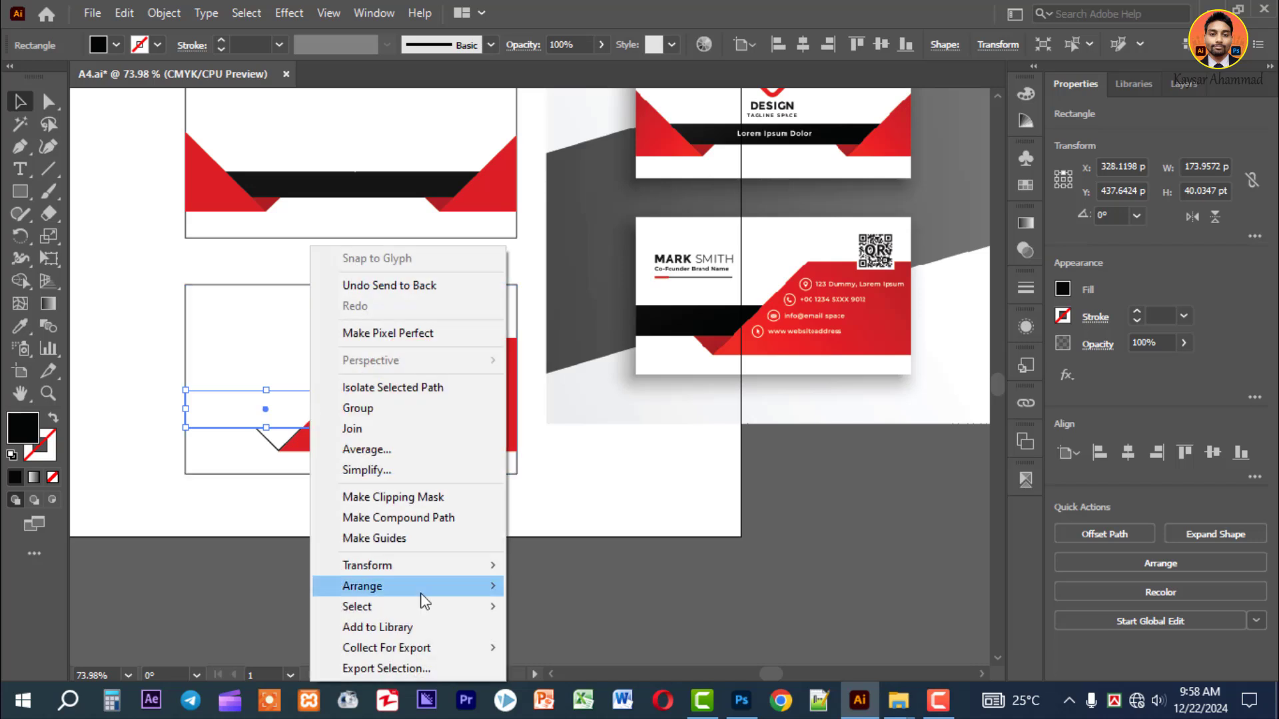
click(599, 613)
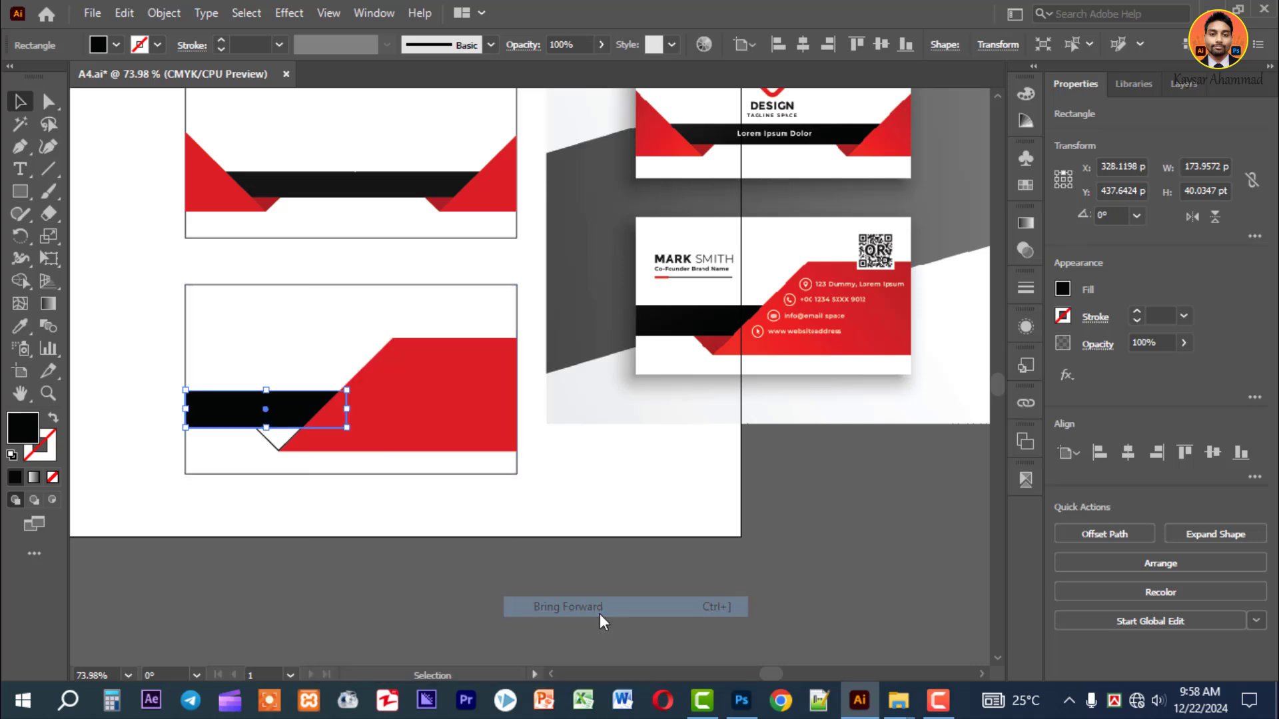
click(111, 383)
Fill the second card's small fold triangle with the dark red of the first card's left fold, and deselect it.
click(271, 437)
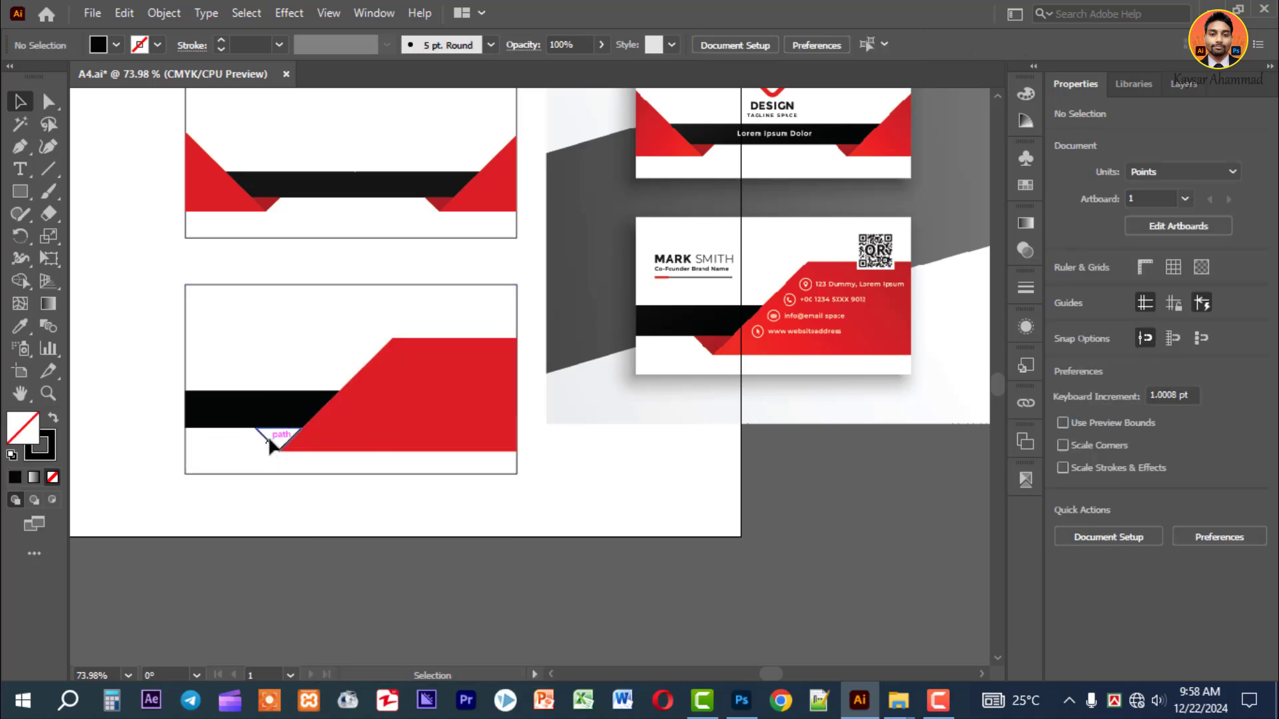
click(28, 325)
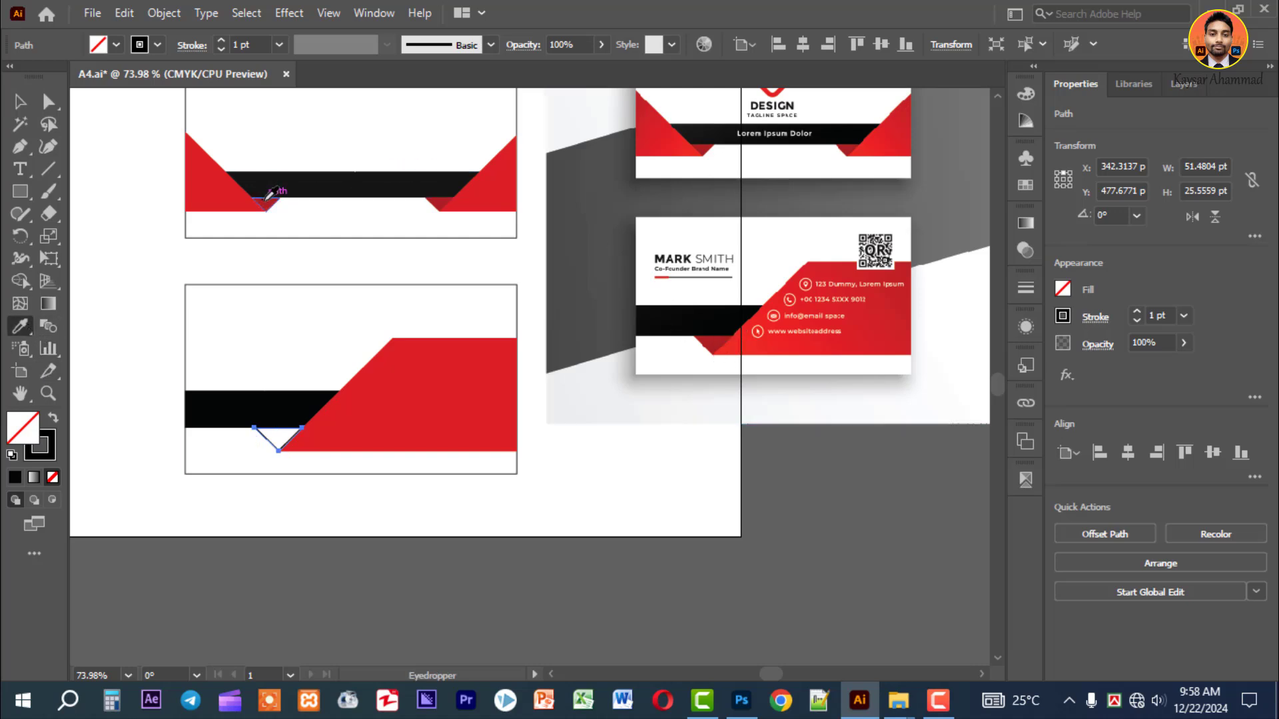
click(270, 193)
click(20, 101)
click(138, 298)
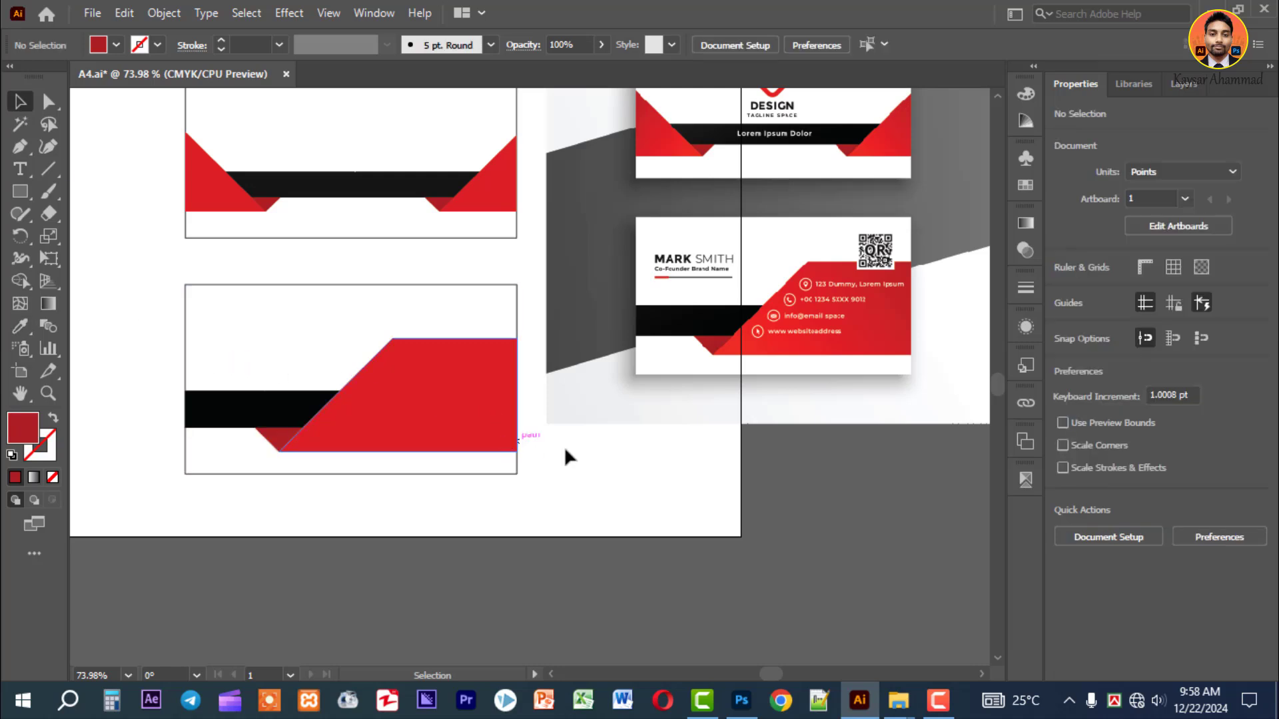
Move the reference image down so it sits level with the two traced cards, and deselect it.
drag(593, 422, 524, 481)
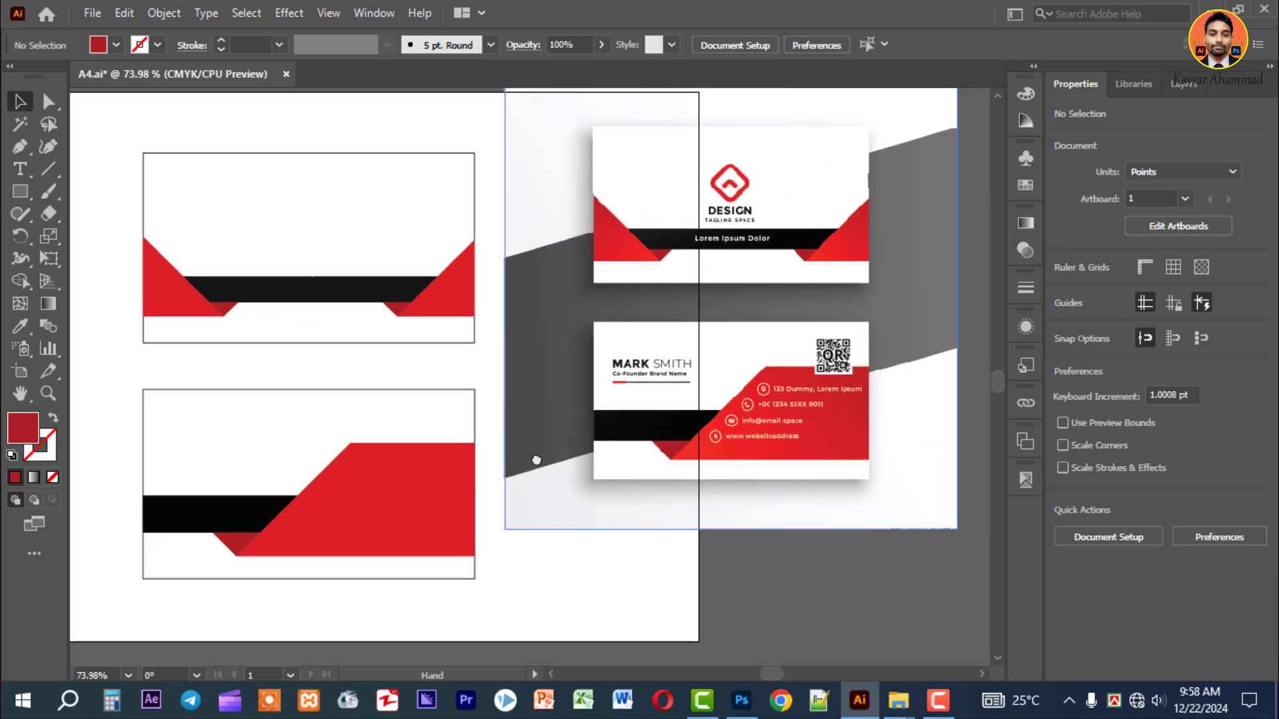
click(660, 465)
drag(655, 458, 654, 462)
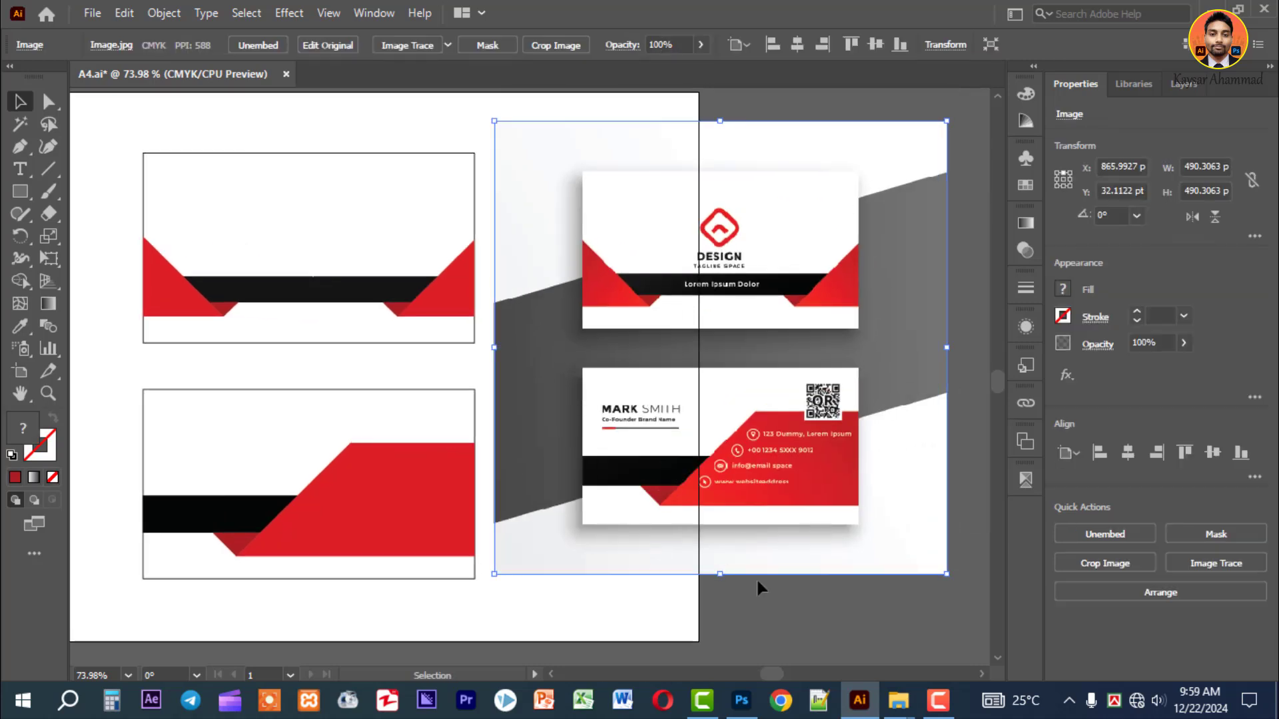
click(761, 609)
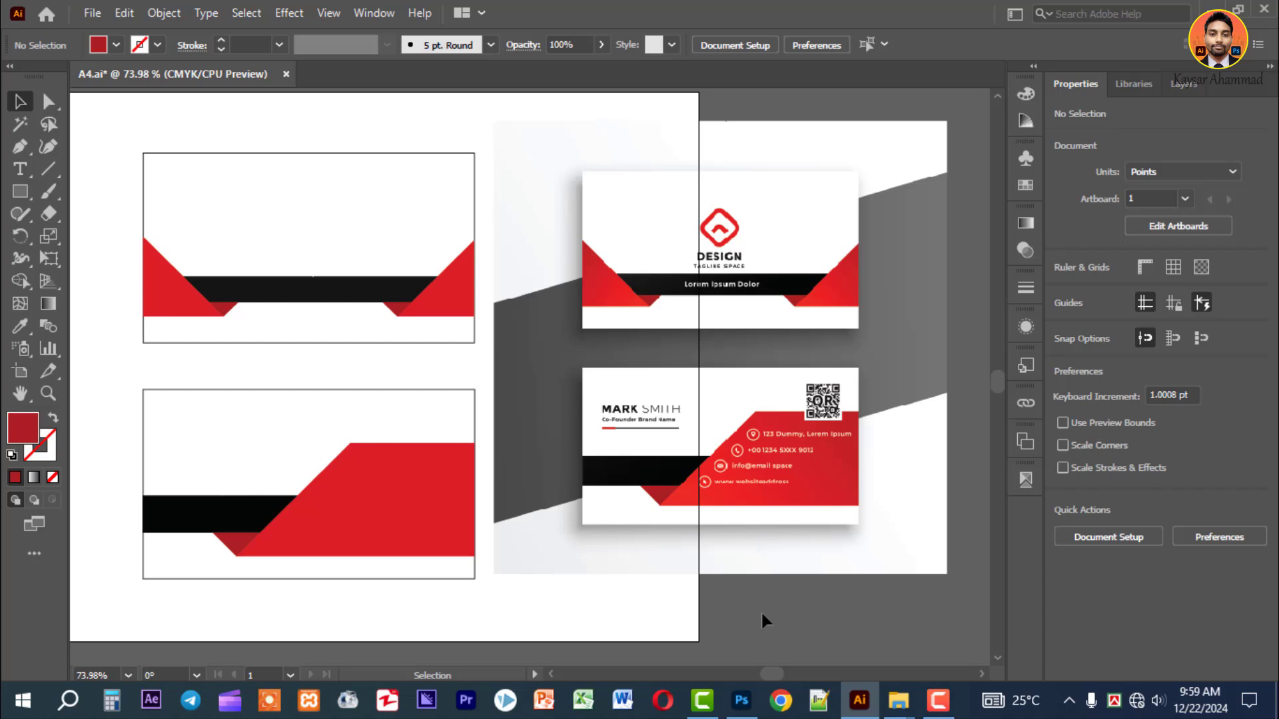
drag(663, 544, 685, 568)
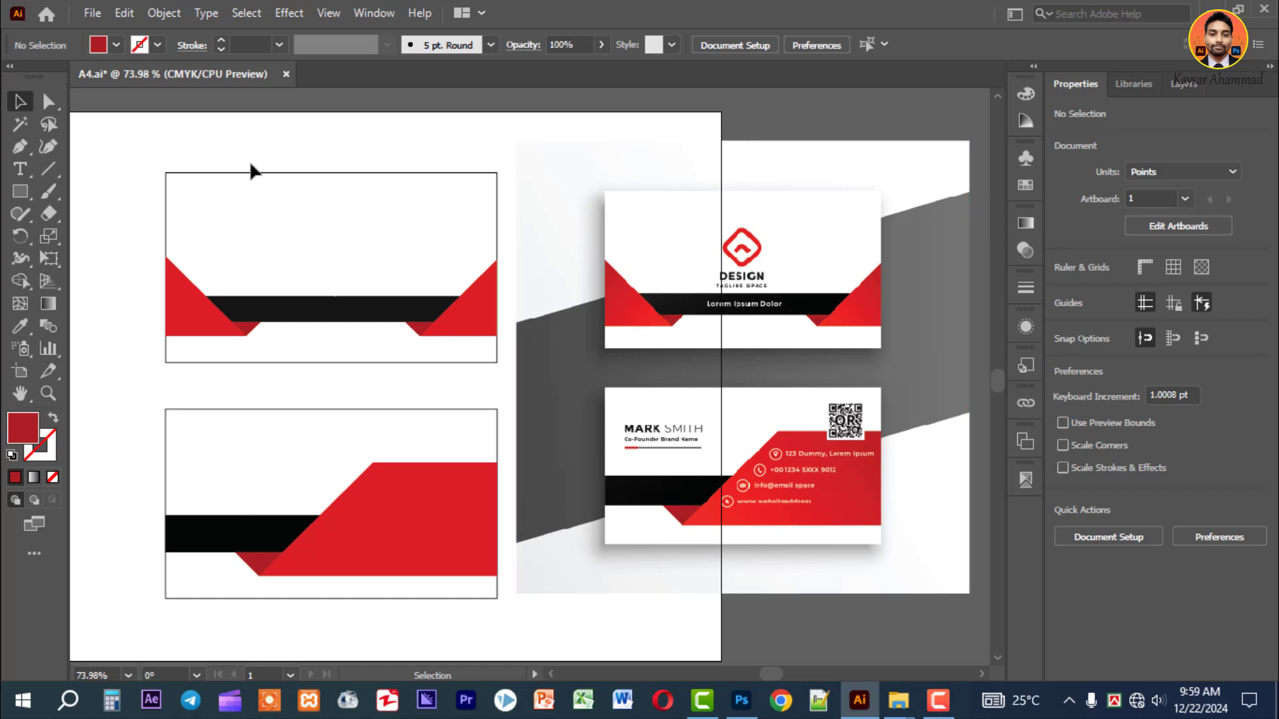
Remove the black stroke from both cards' white background rectangles and deselect them.
click(343, 173)
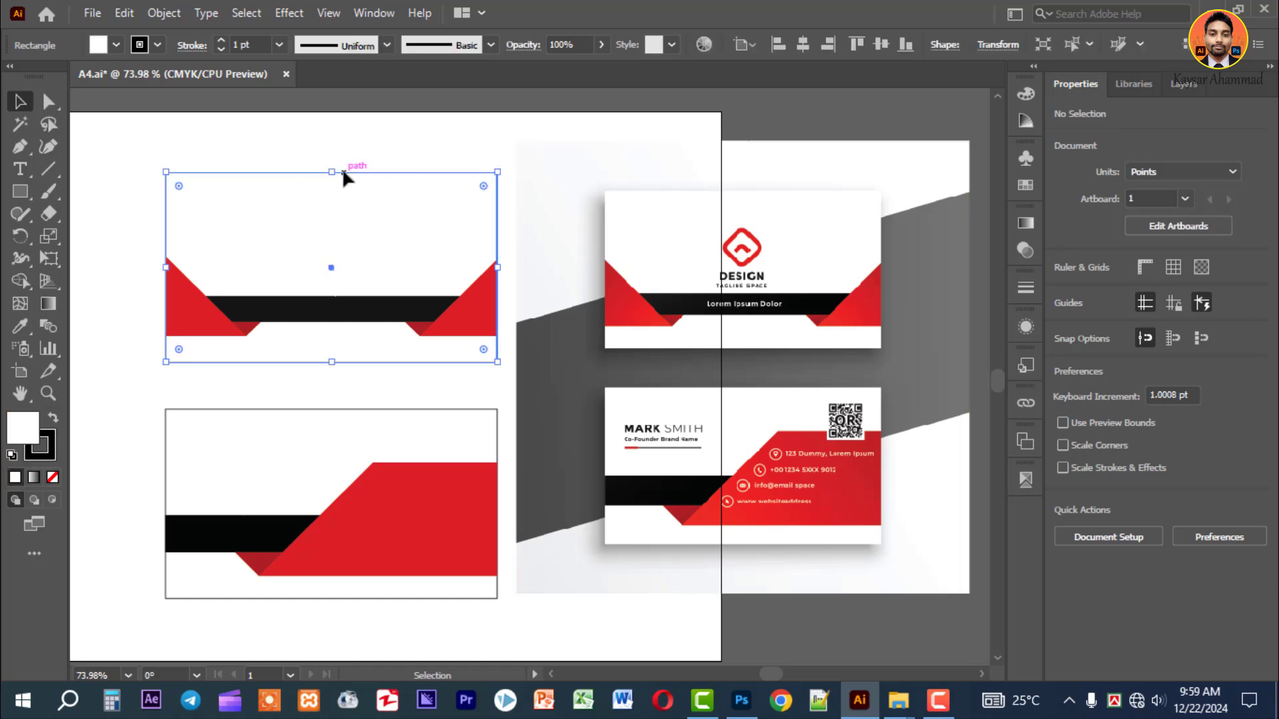
click(157, 45)
click(12, 78)
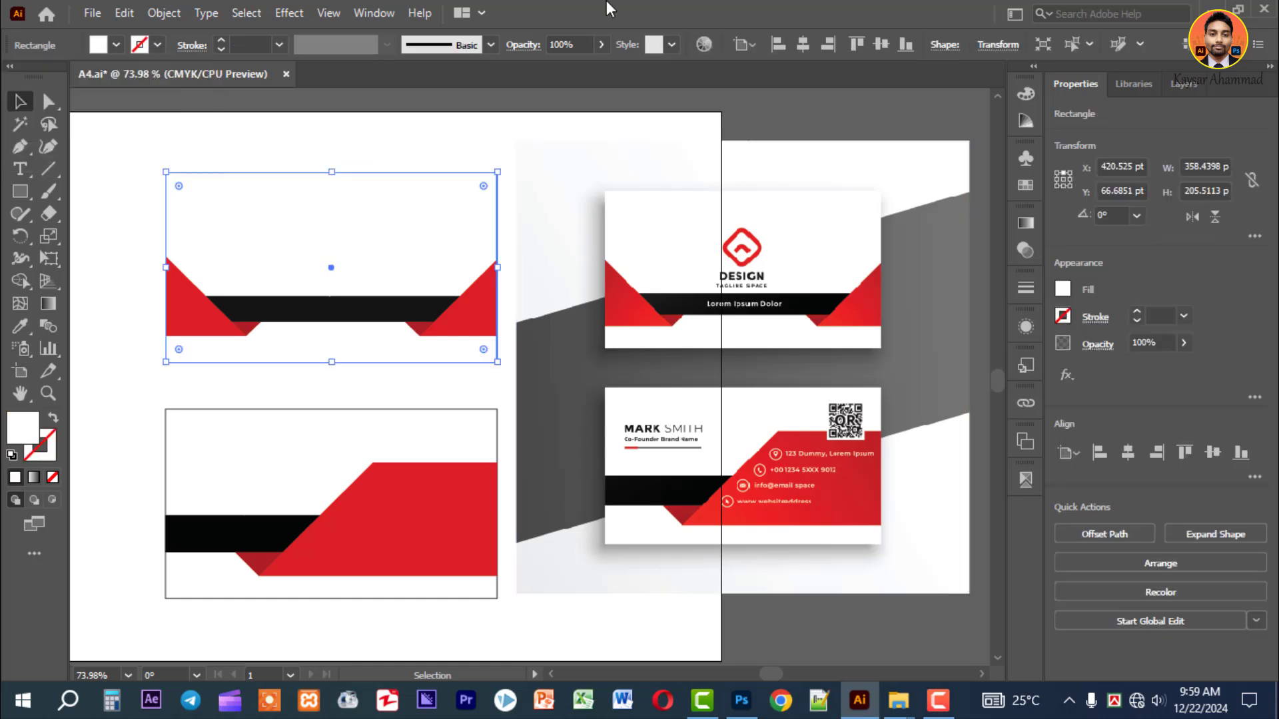
click(514, 426)
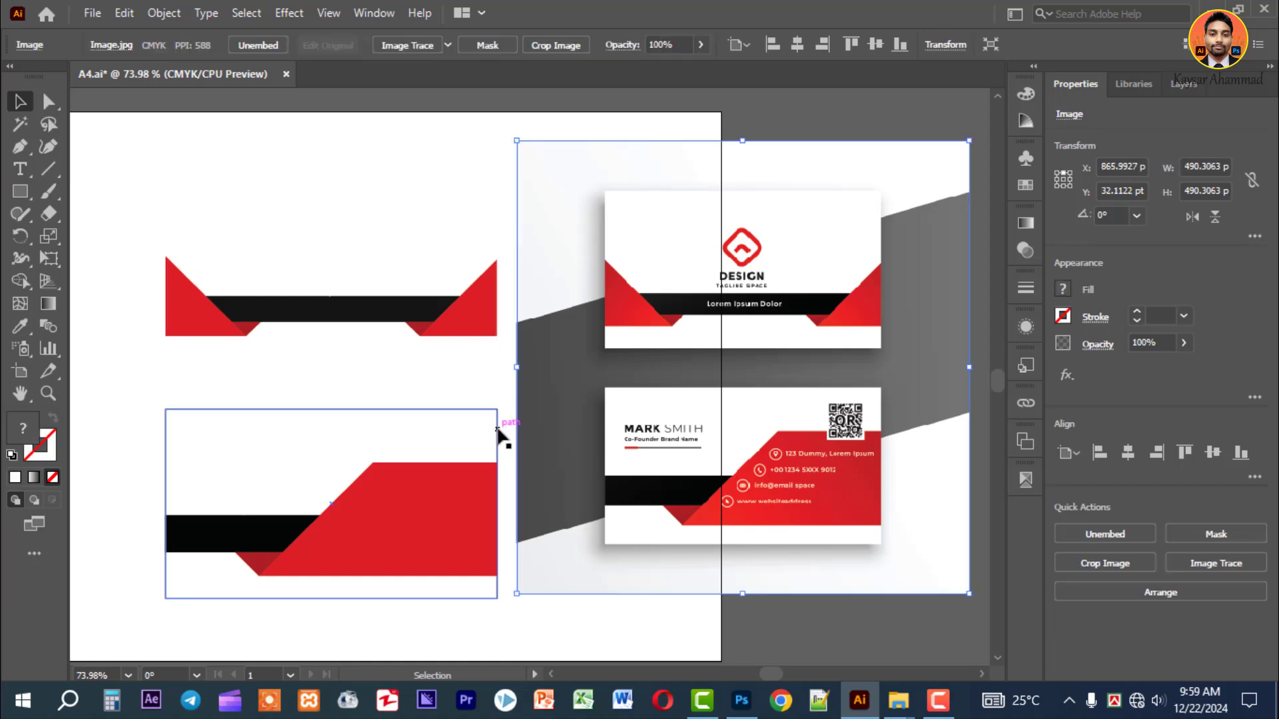
click(499, 430)
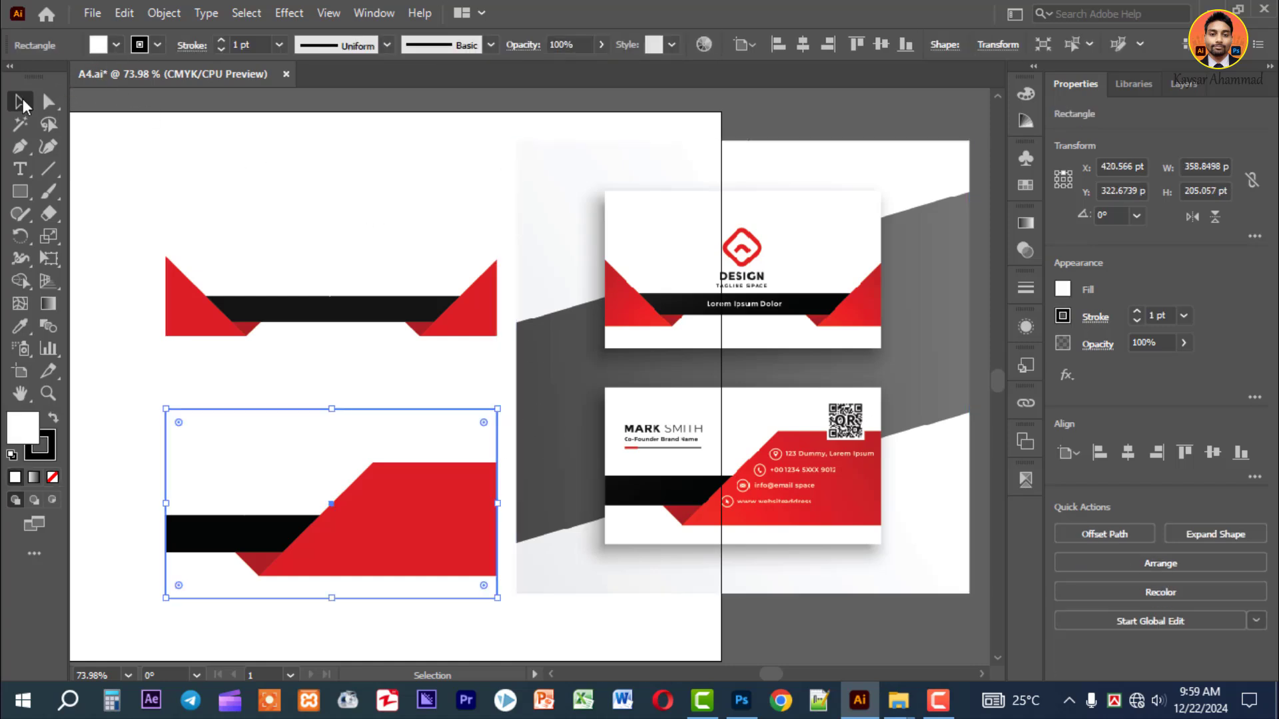
click(157, 44)
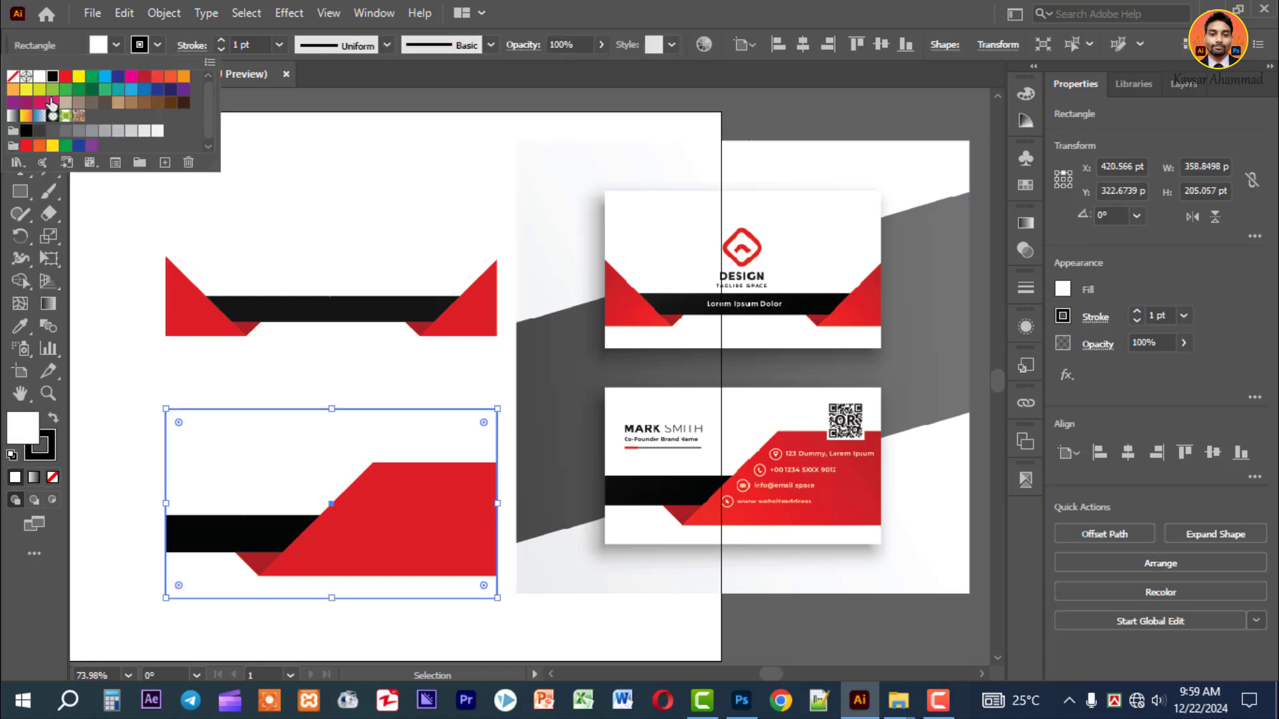
click(13, 76)
key(Escape)
click(362, 190)
click(265, 163)
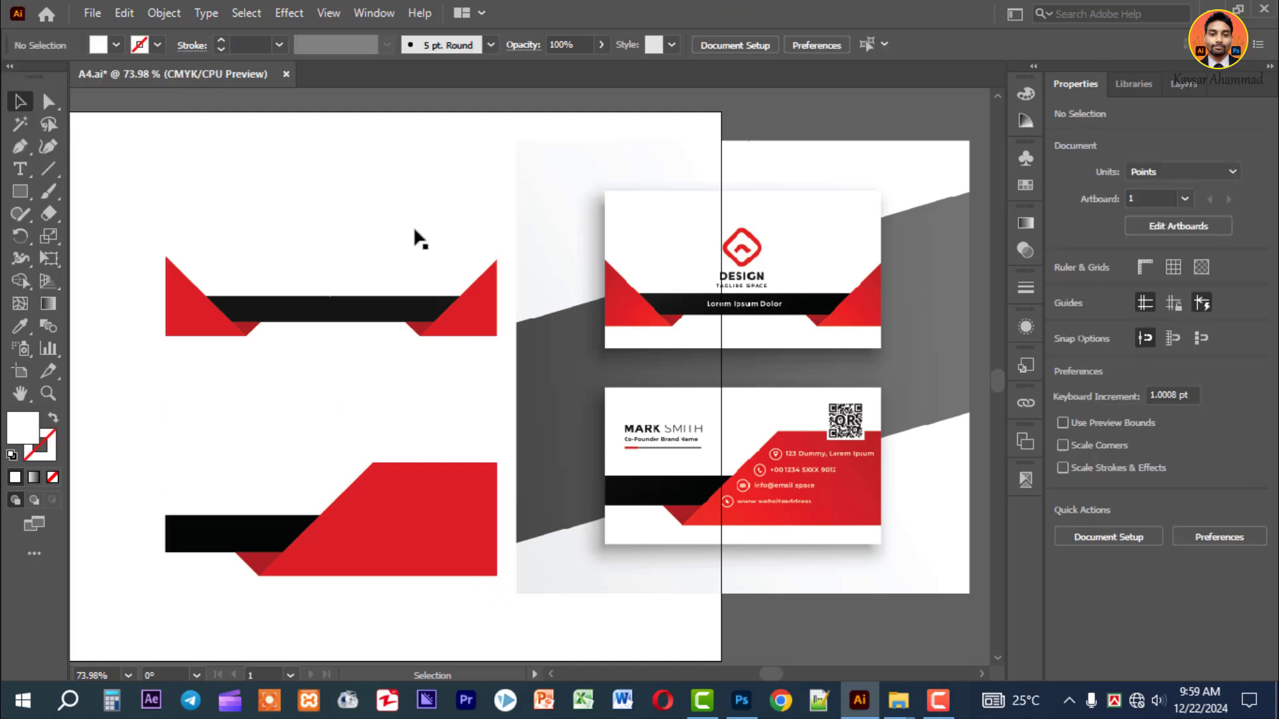
Move the reference image to the right so that most of it lies outside the artboard.
key(ctrl+minus)
key(ctrl+minus)
drag(575, 309, 719, 274)
Draw a rectangle about 670.5 × 558 pt around both cards and send it to the back of the stacking order.
click(29, 193)
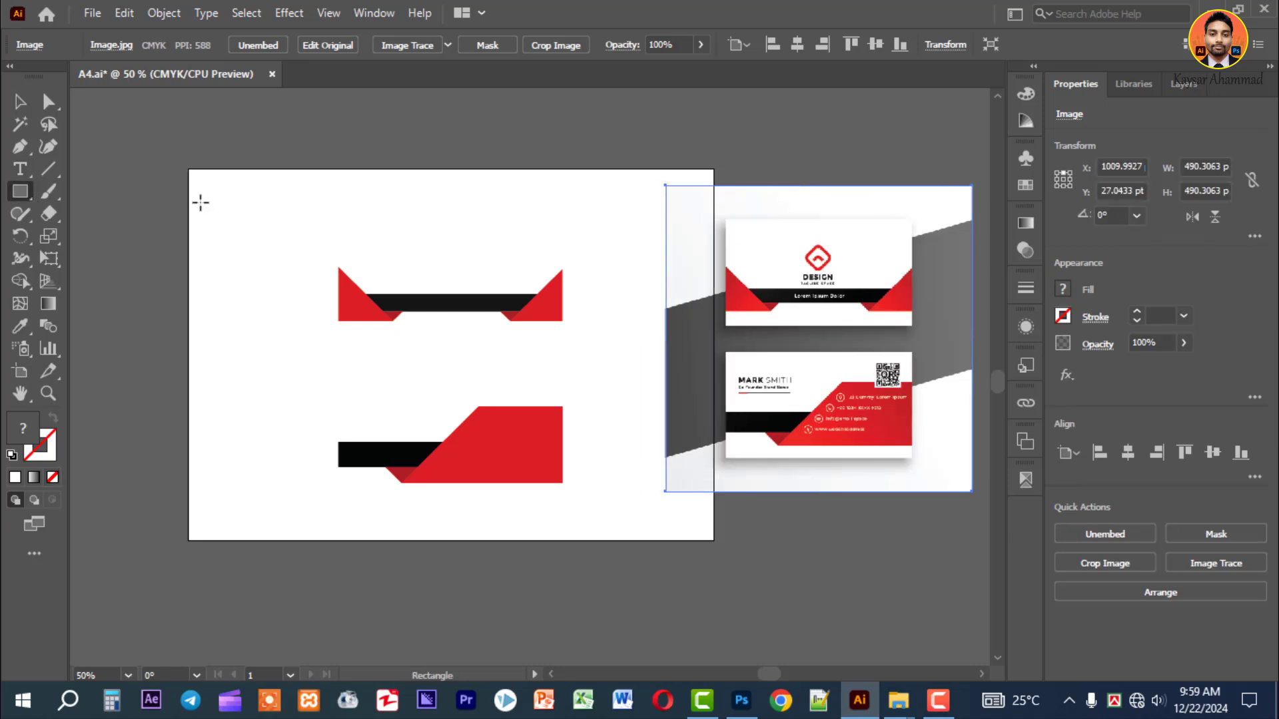
drag(225, 182, 644, 531)
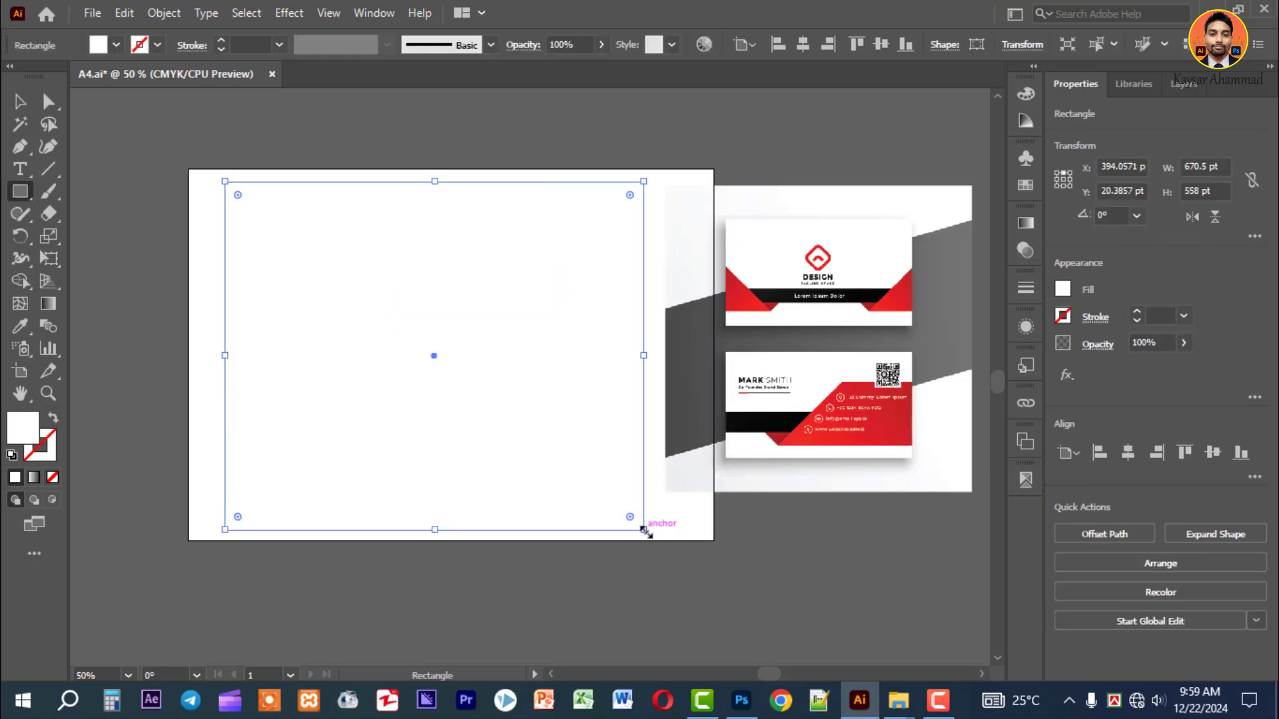
click(19, 101)
right_click(358, 248)
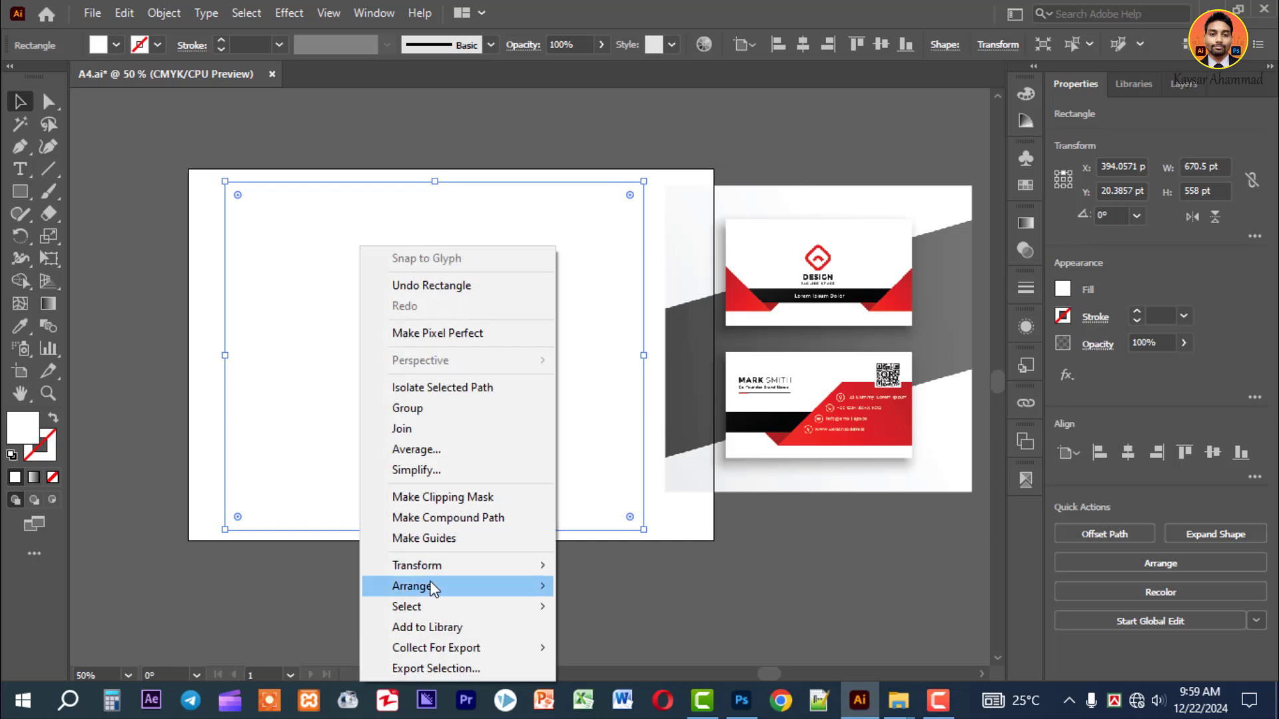
mouse_move(539, 586)
click(591, 647)
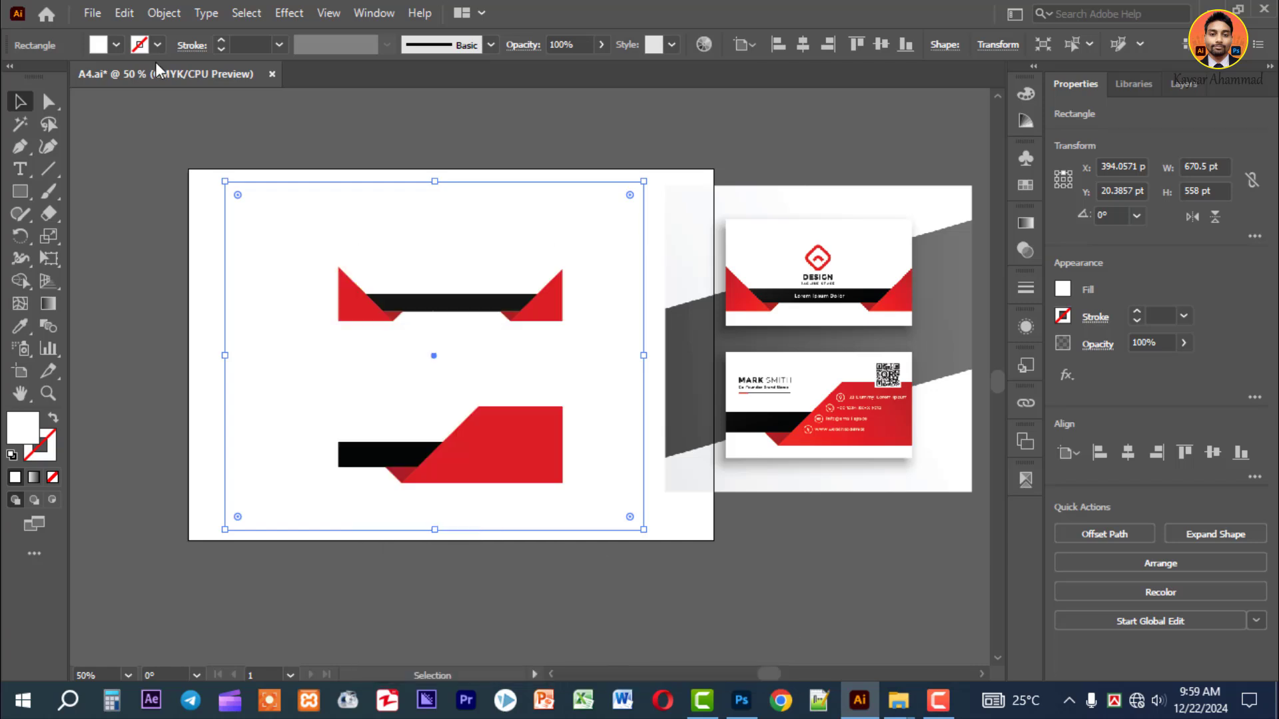
Fill the new background rectangle with light grey and enlarge it to the artboard's corners at 841.89 × 595.28 pt.
click(105, 45)
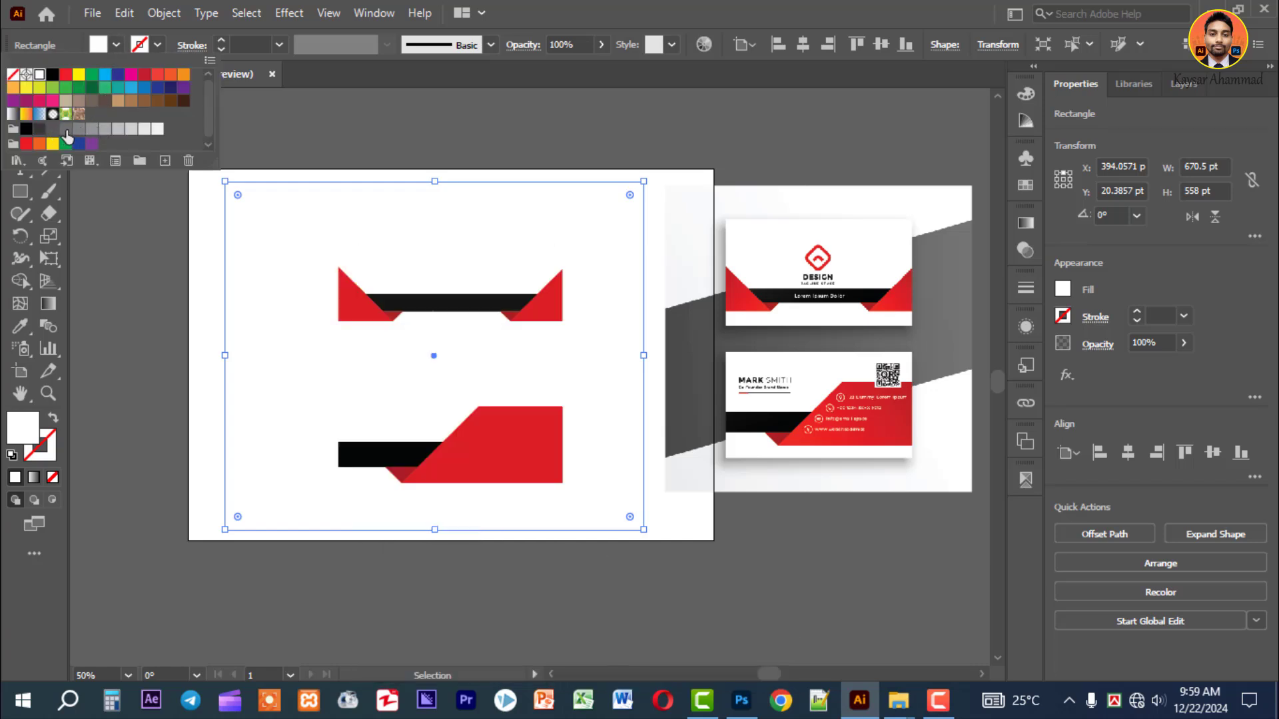
click(157, 133)
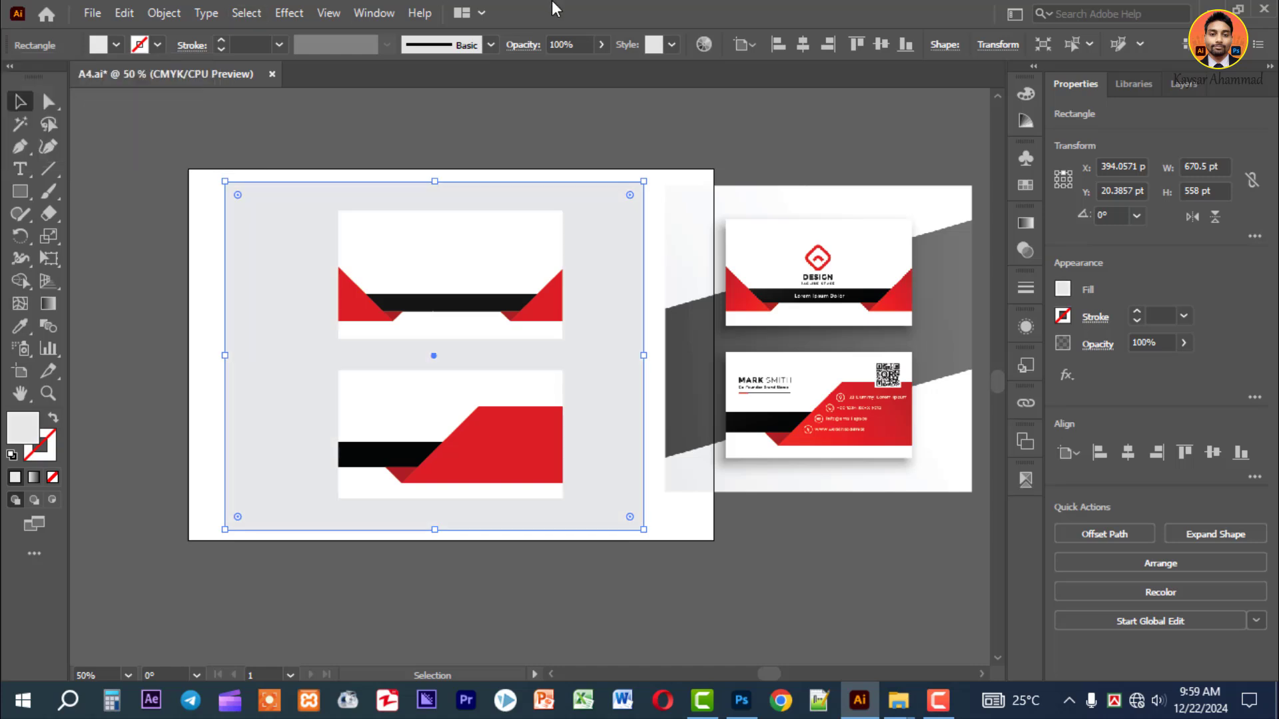
click(221, 262)
click(239, 238)
drag(214, 183, 189, 169)
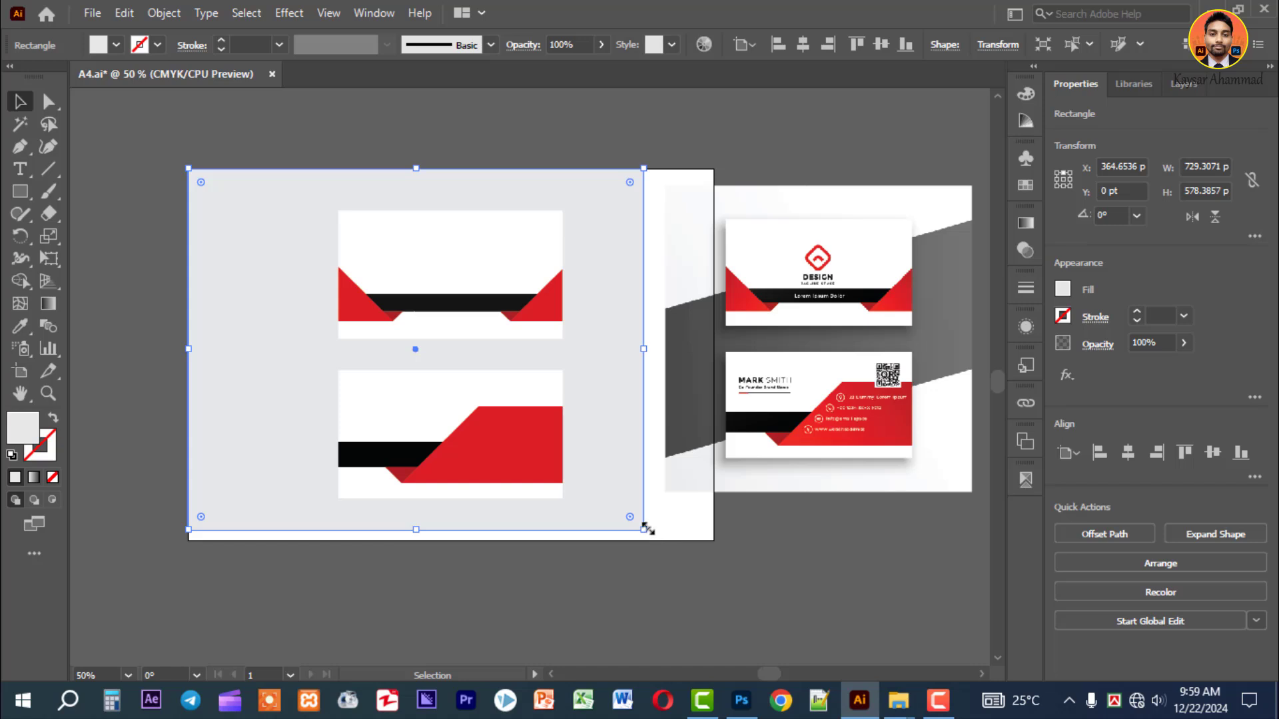
drag(644, 528, 714, 540)
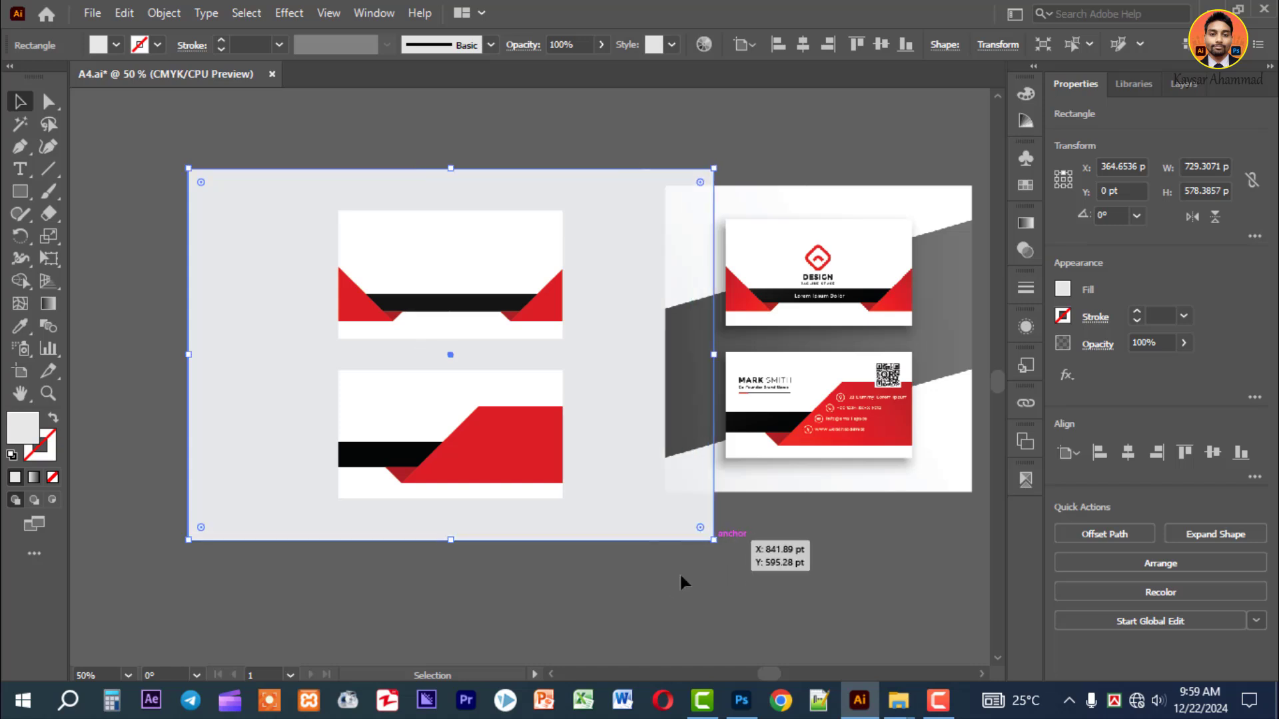
click(680, 576)
Move the reference image left, closer to the traced cards and partly over the artboard, and deselect it.
drag(631, 580, 538, 597)
drag(616, 607, 670, 626)
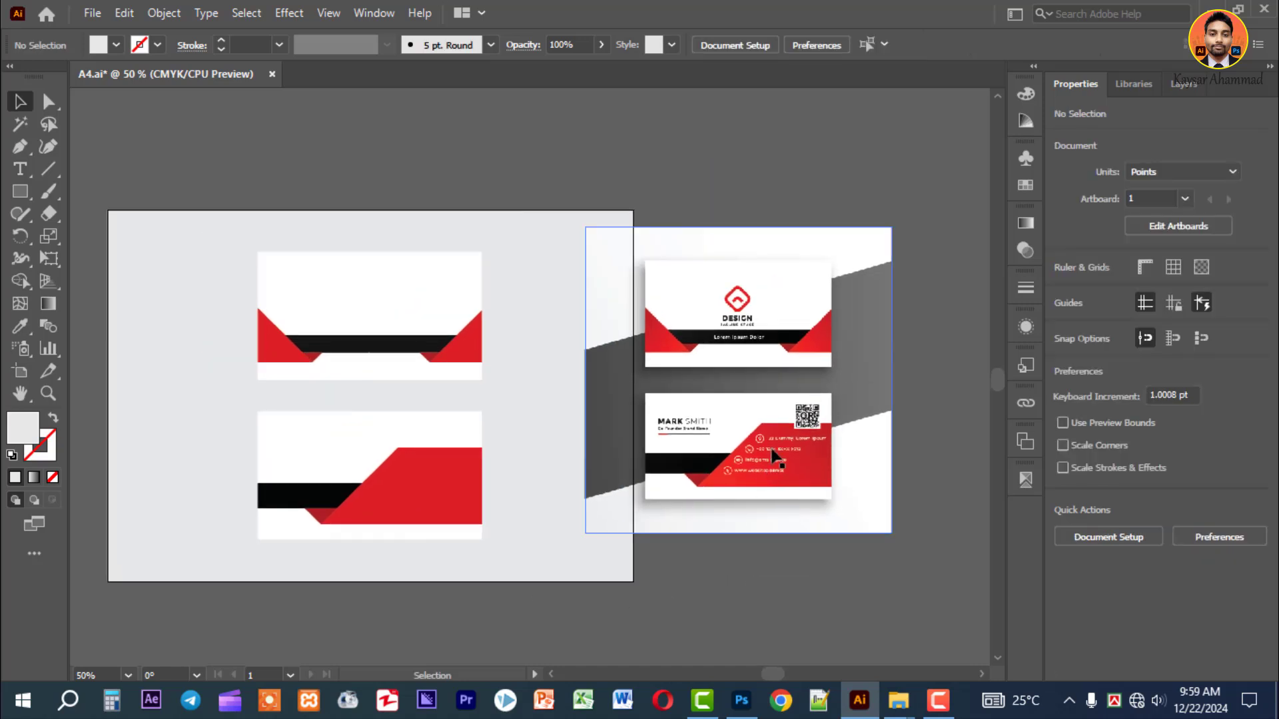
drag(776, 451, 698, 463)
click(762, 613)
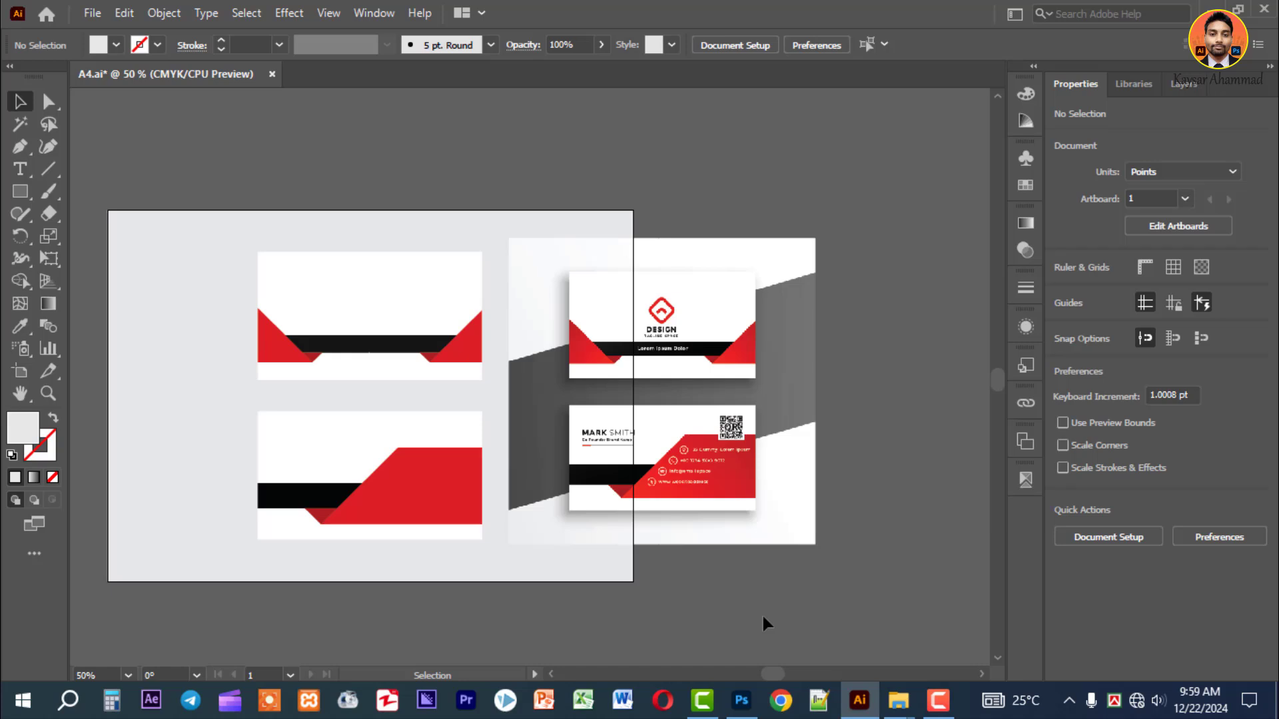
Select the light grey background rectangle covering the artboard and lock it.
key(z)
key(v)
click(191, 275)
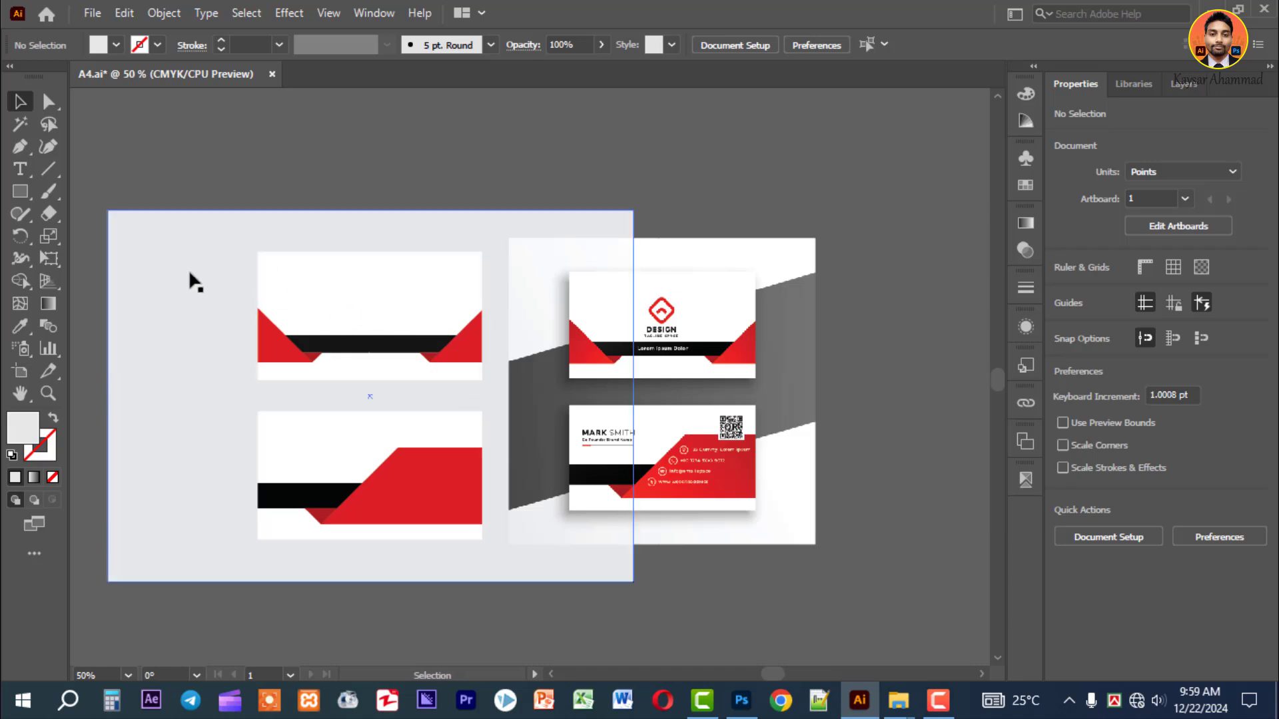
click(165, 13)
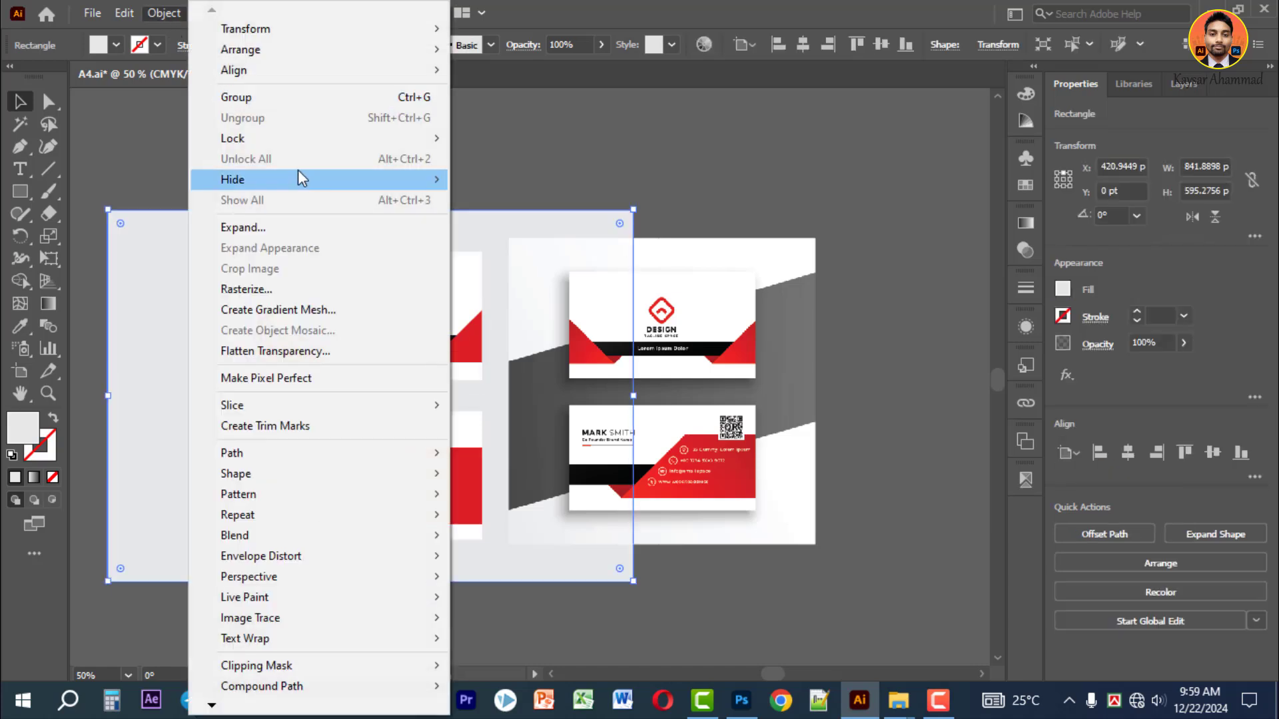
mouse_move(300, 138)
click(514, 140)
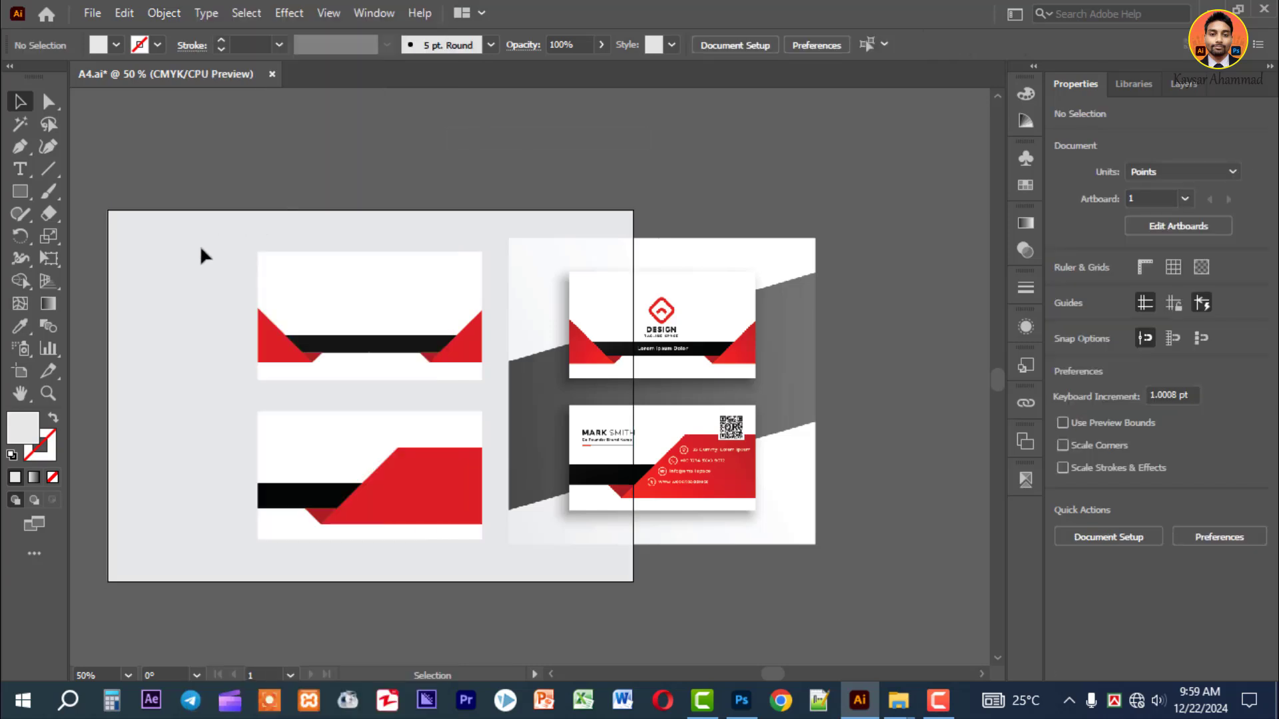
Select all traced shapes of both business cards and group them.
drag(462, 499, 489, 553)
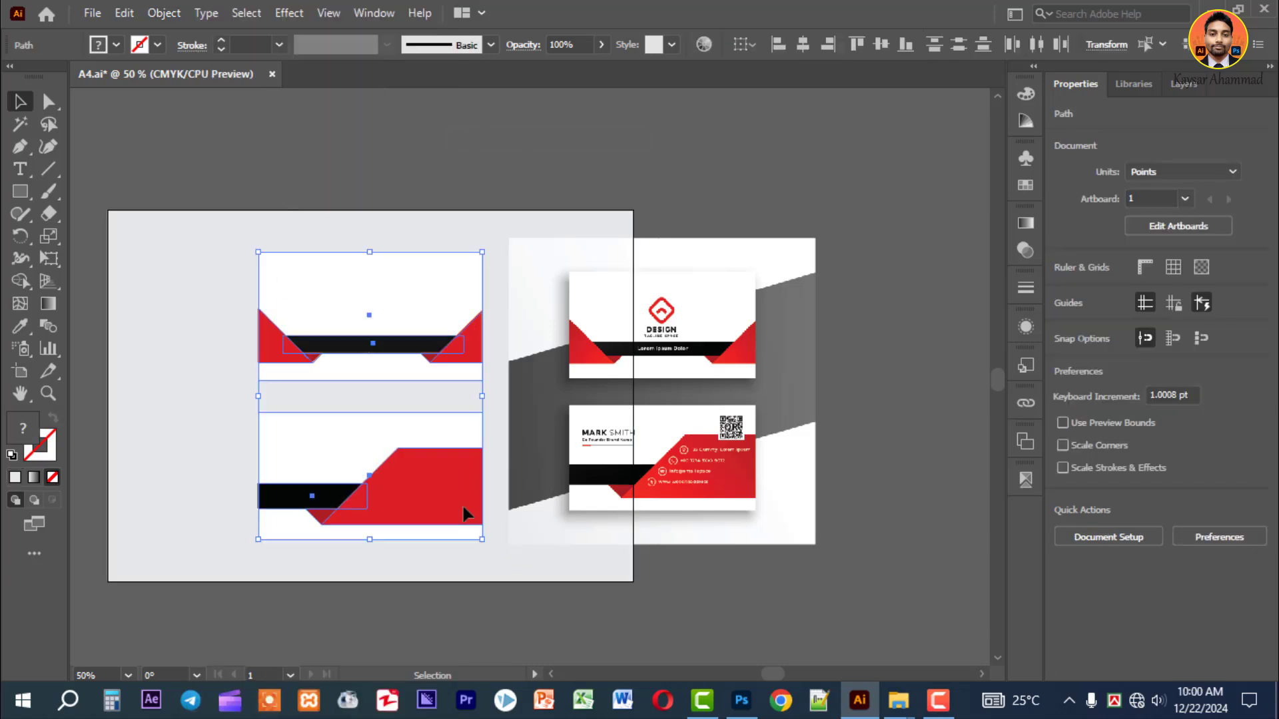
right_click(466, 514)
click(443, 408)
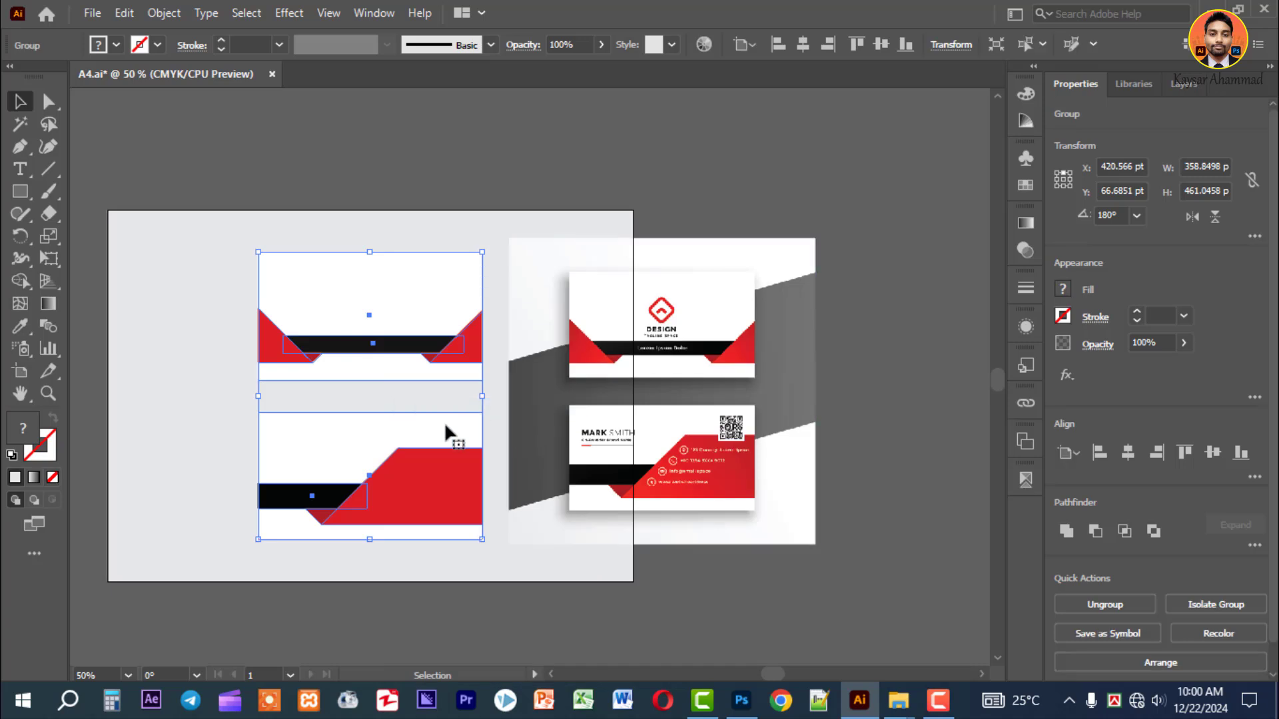
Move the grouped cards to the artboard's left half and shift the reference image left so its cards sit directly beside them.
drag(443, 427, 306, 415)
mouse_move(586, 422)
mouse_down()
mouse_move(551, 419)
mouse_move(563, 417)
mouse_up()
click(354, 424)
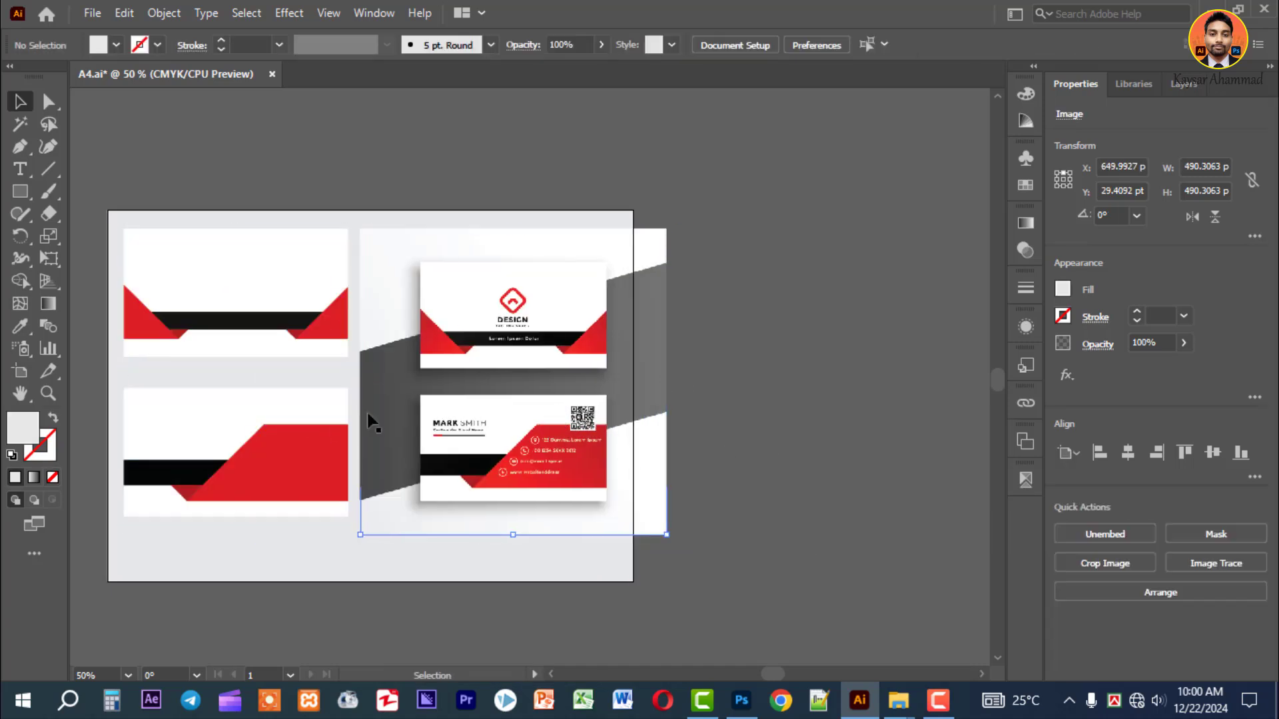
click(275, 440)
drag(293, 441, 323, 448)
drag(498, 440, 481, 437)
click(767, 441)
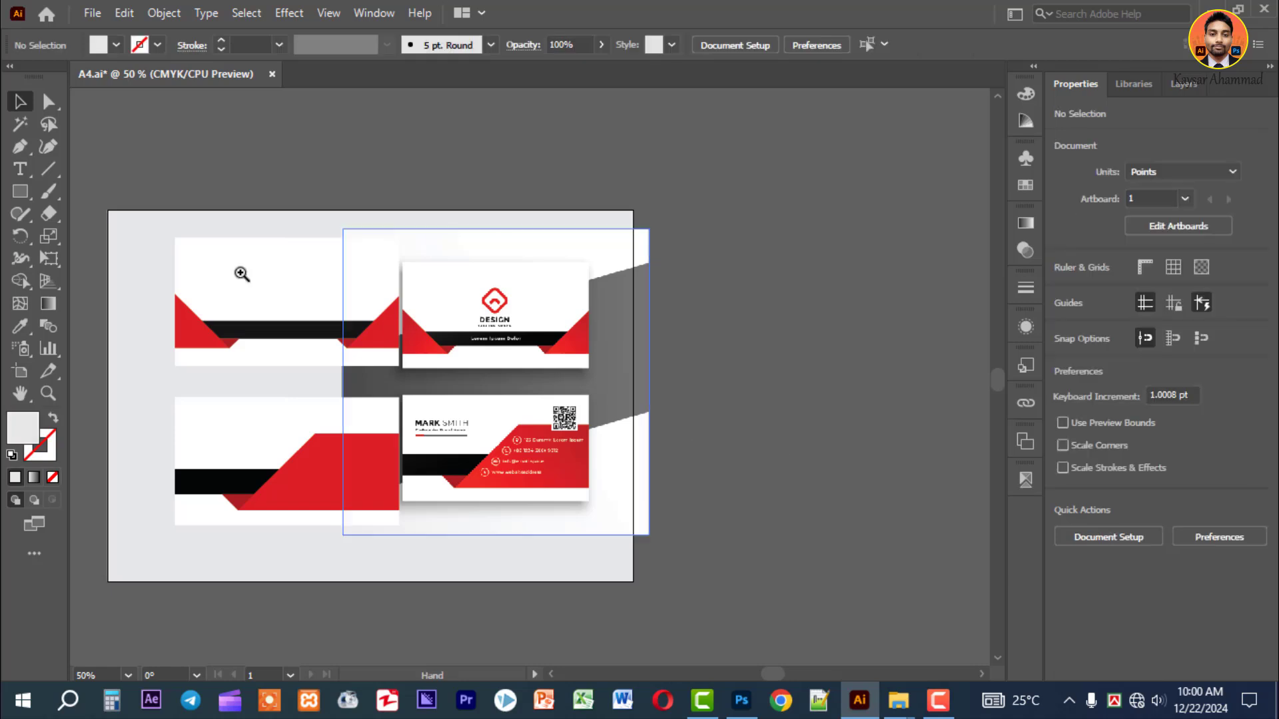
Unlock the background rectangle and change its fill to a darker, medium grey.
drag(139, 215, 724, 507)
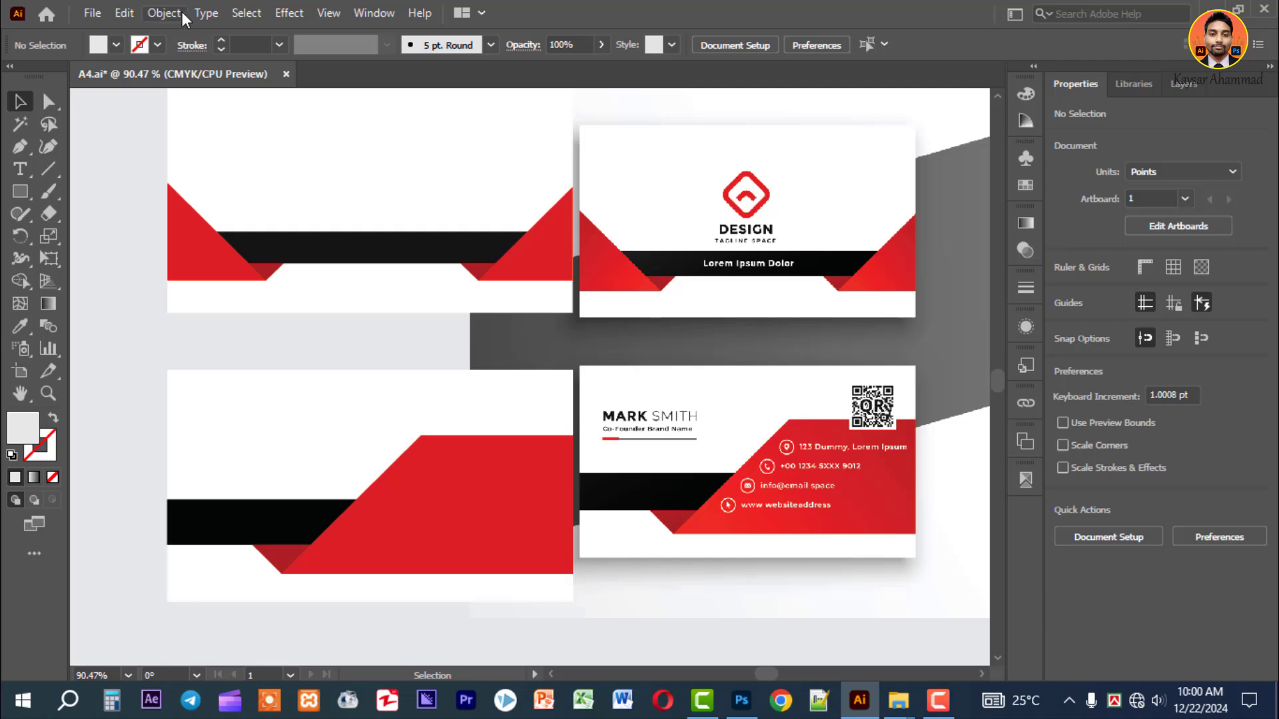
click(206, 12)
click(249, 160)
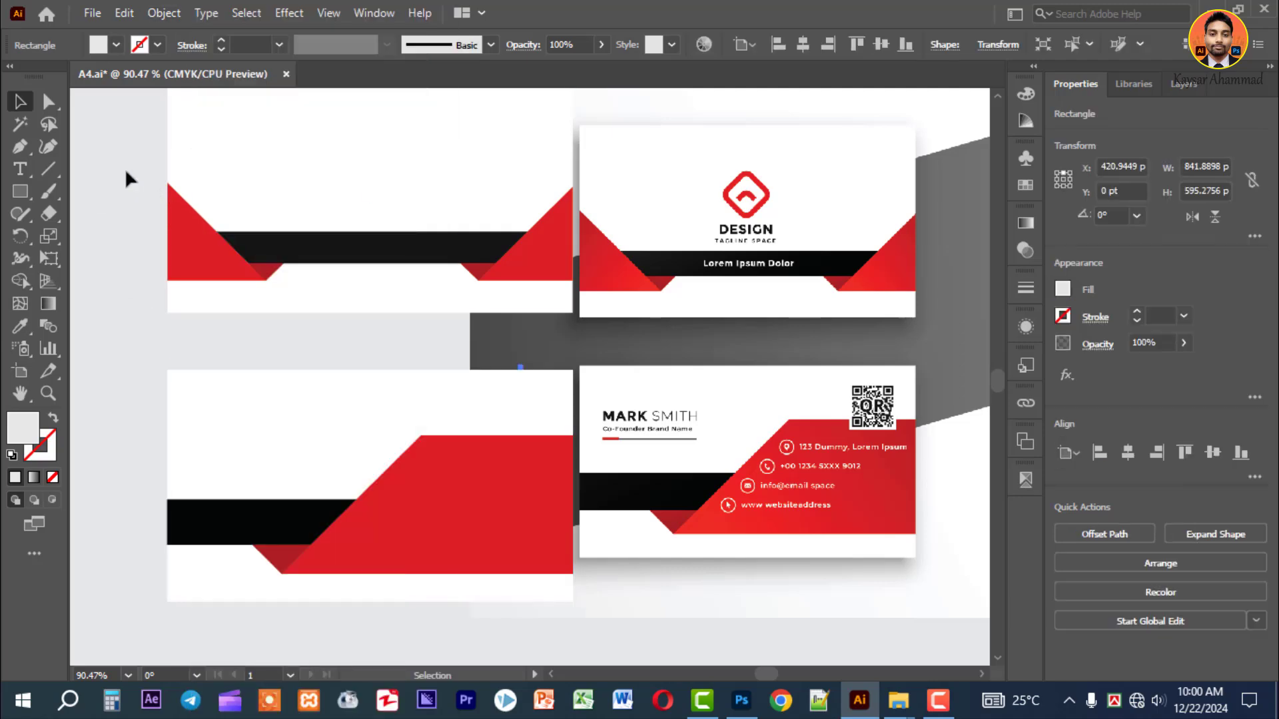
click(93, 43)
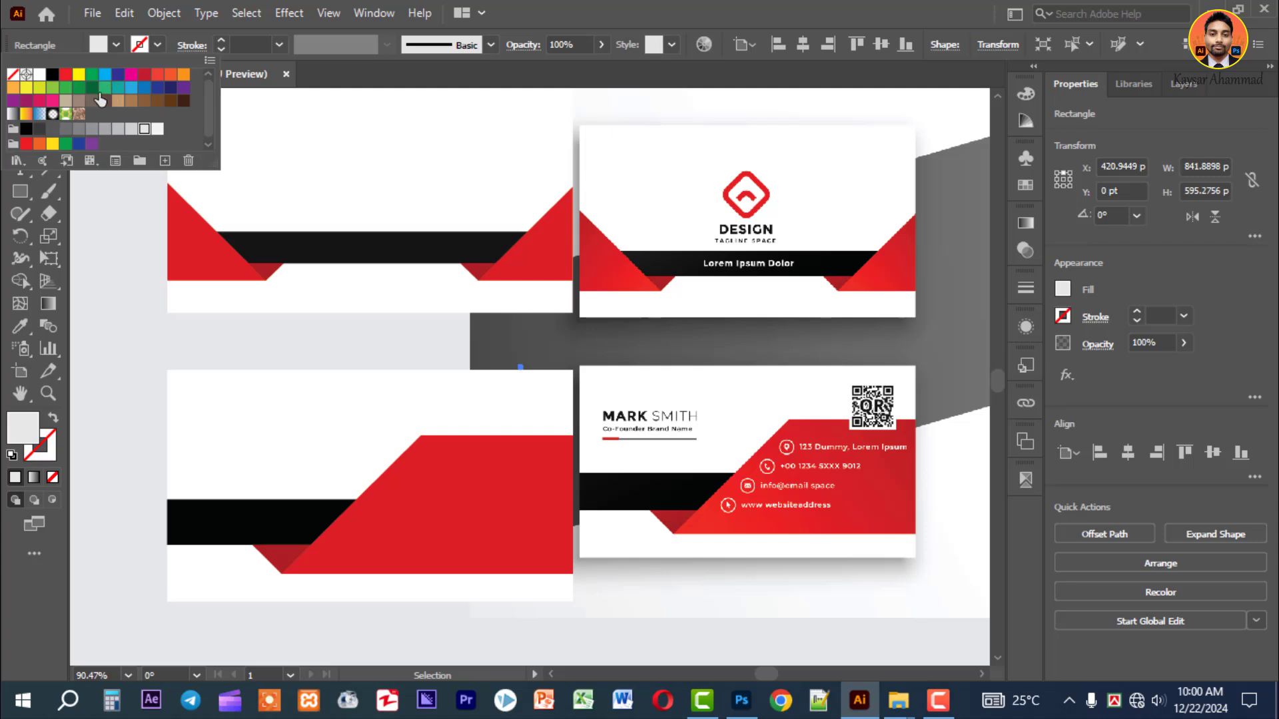
click(119, 128)
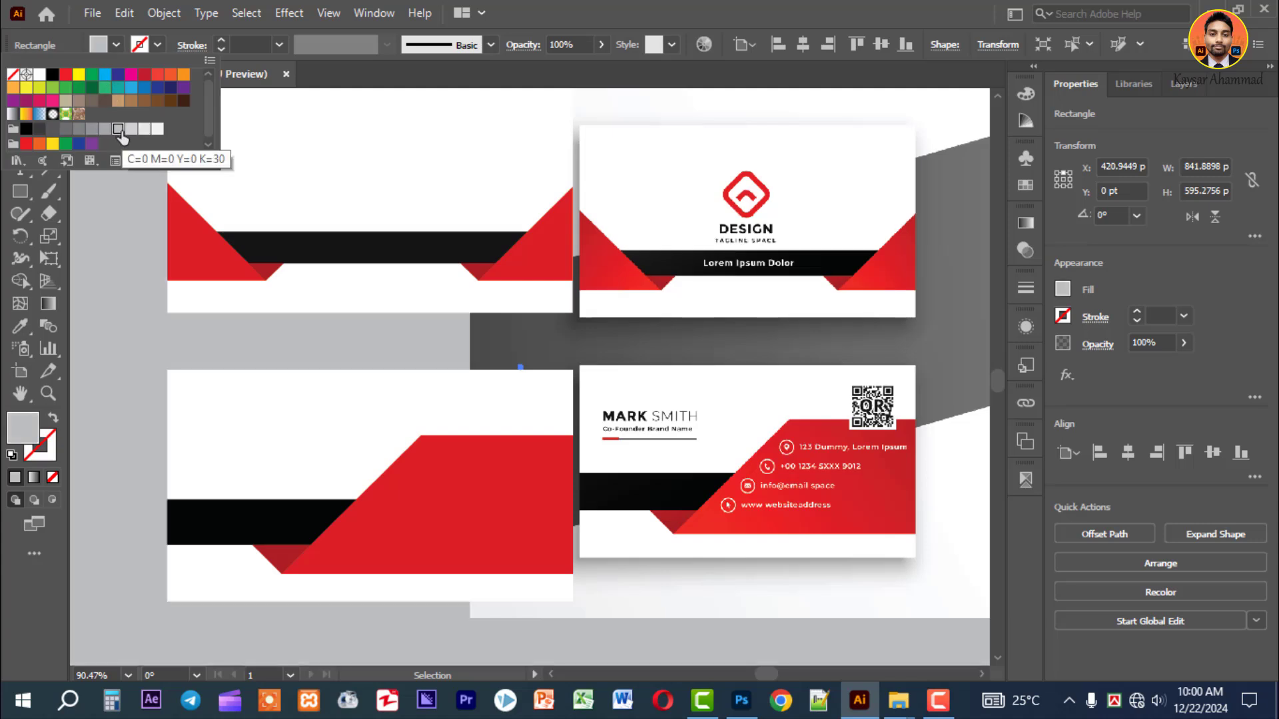
click(105, 128)
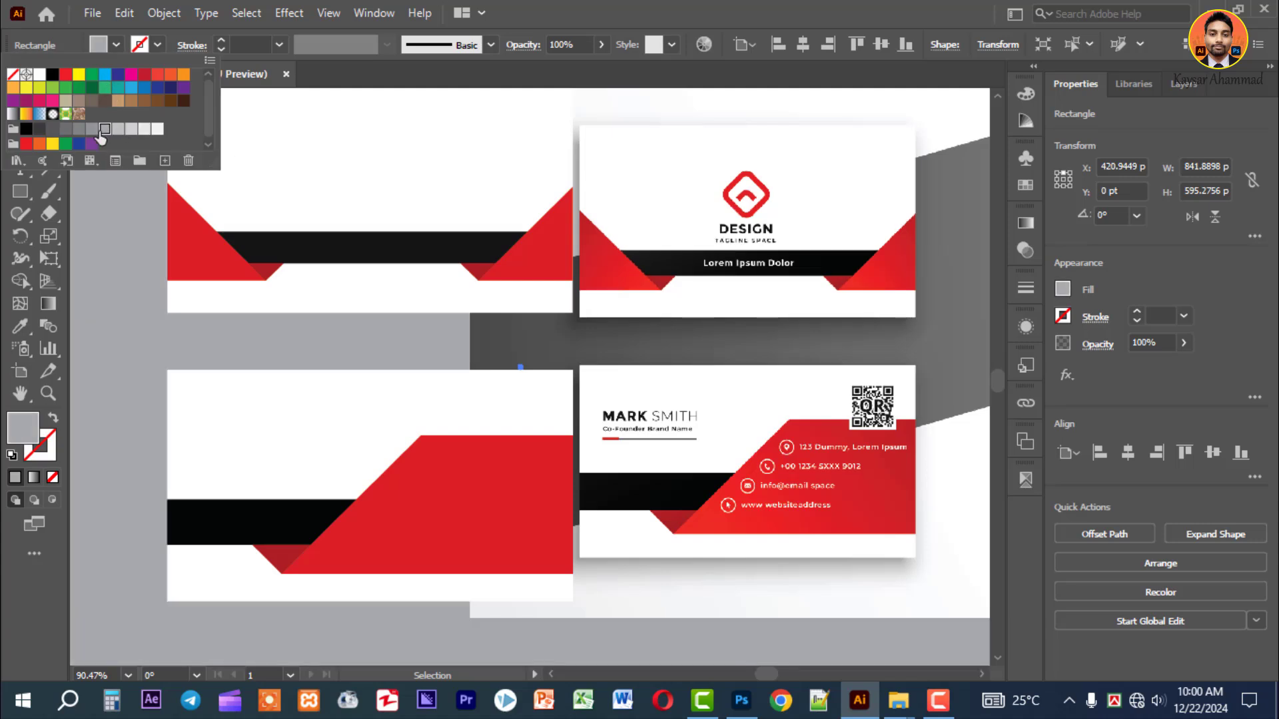
click(78, 128)
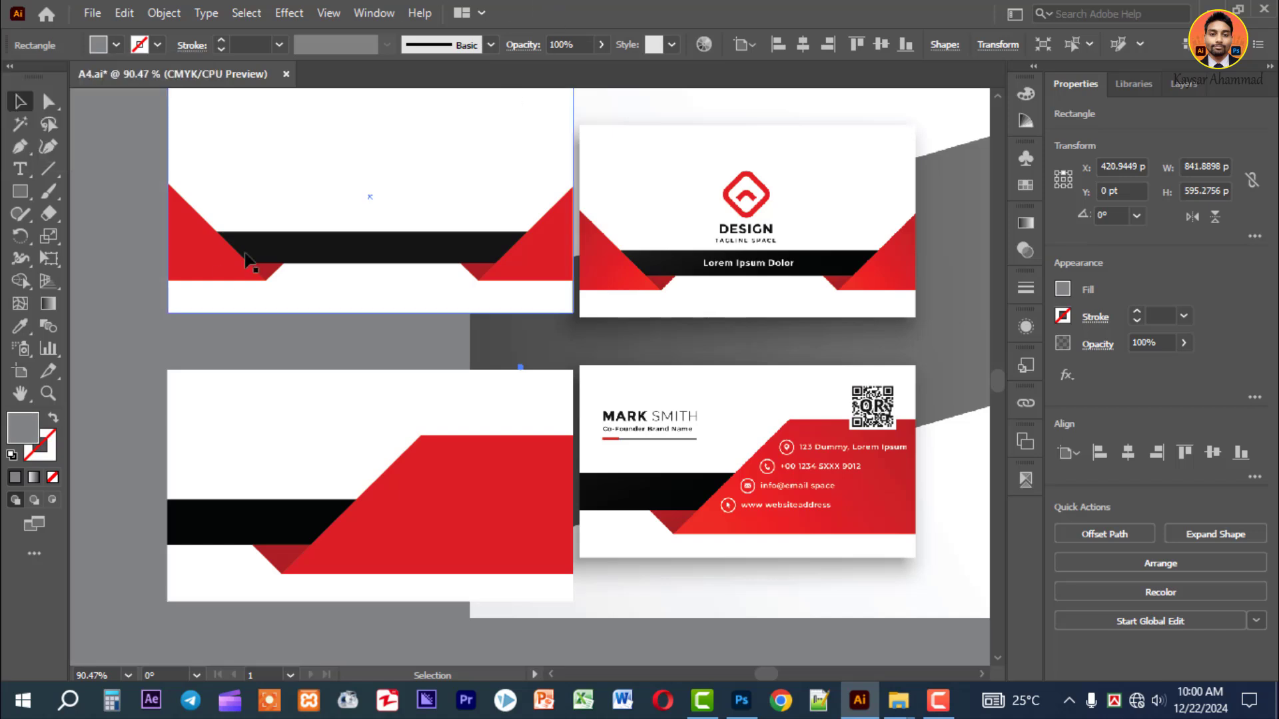
Lock the recoloured medium grey background rectangle.
click(164, 13)
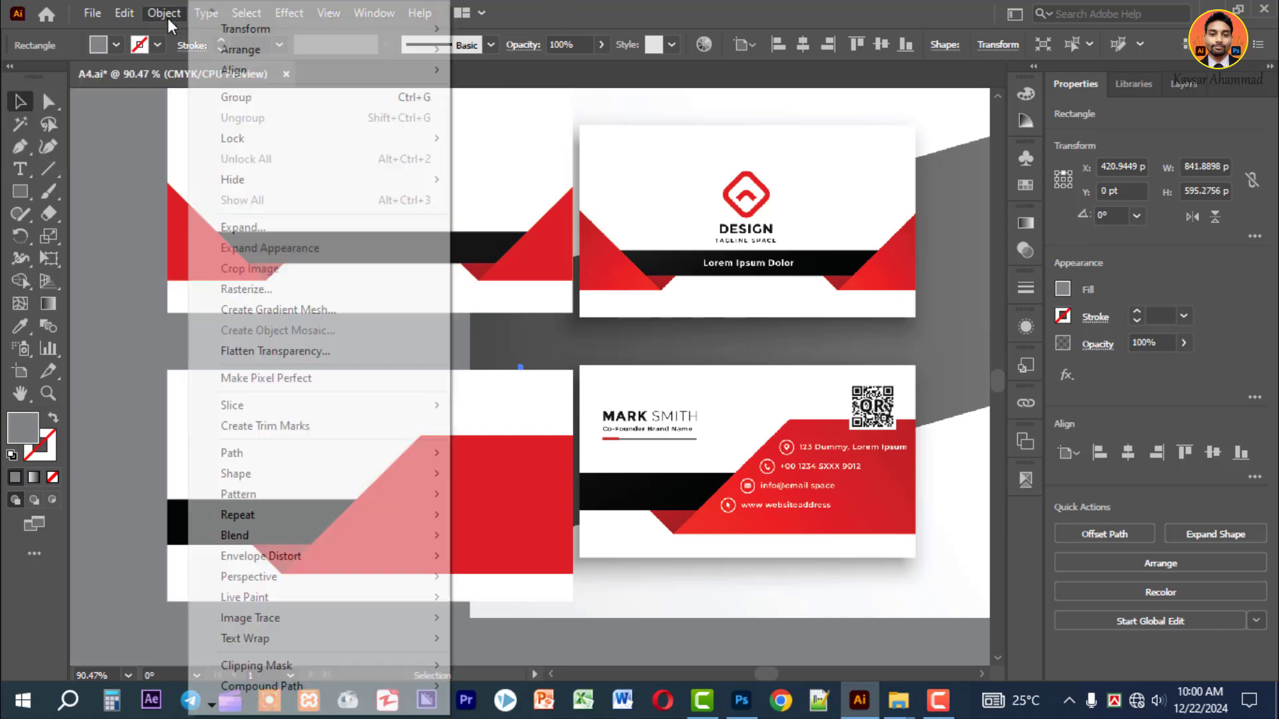
mouse_move(286, 138)
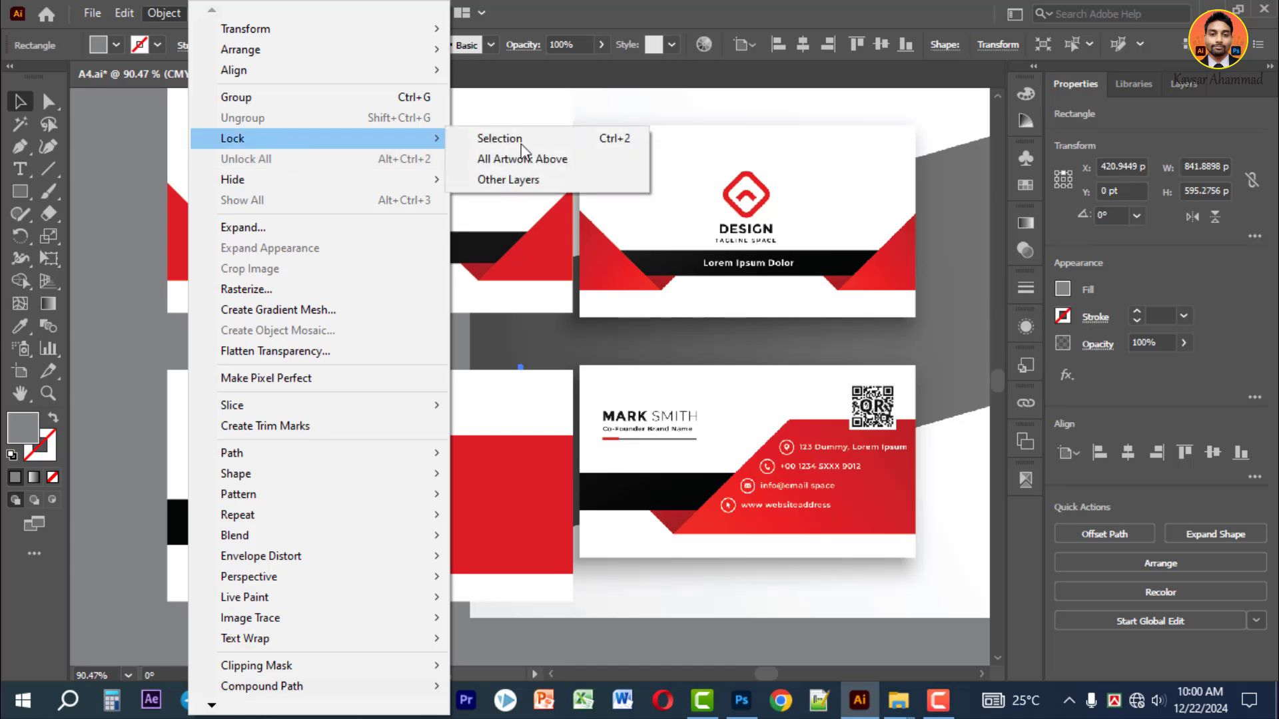
click(570, 142)
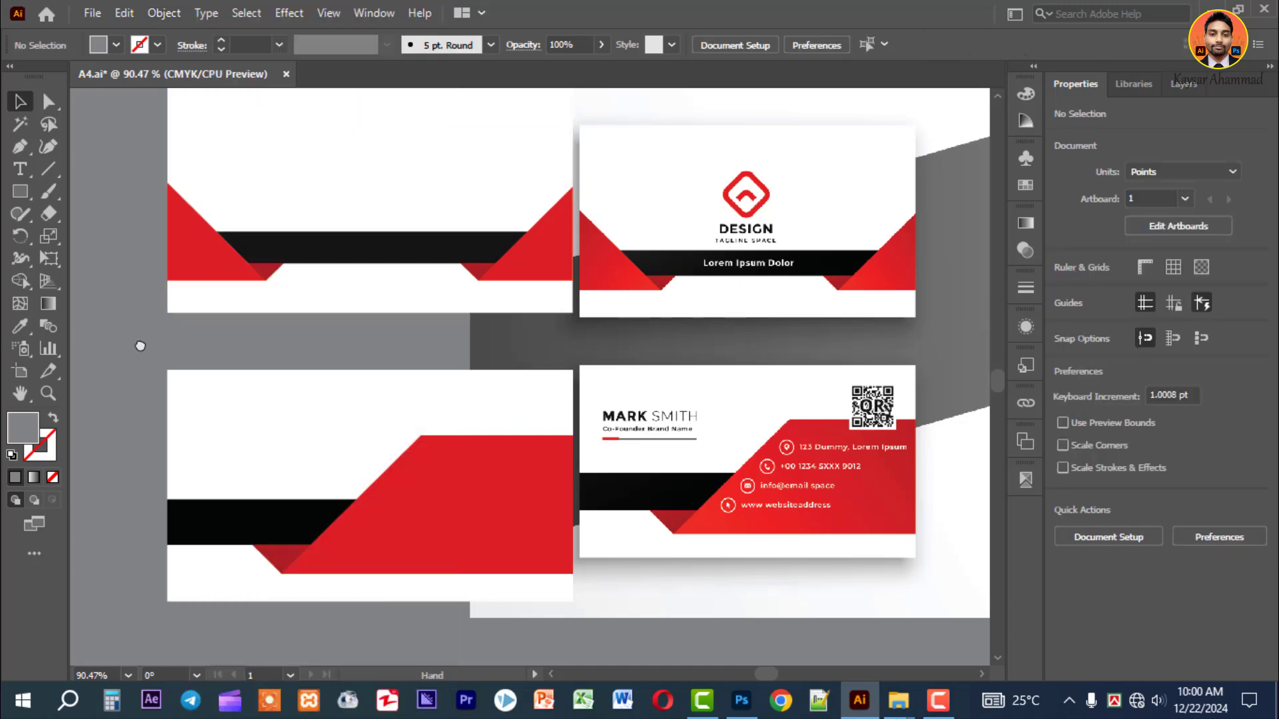
drag(137, 345, 130, 381)
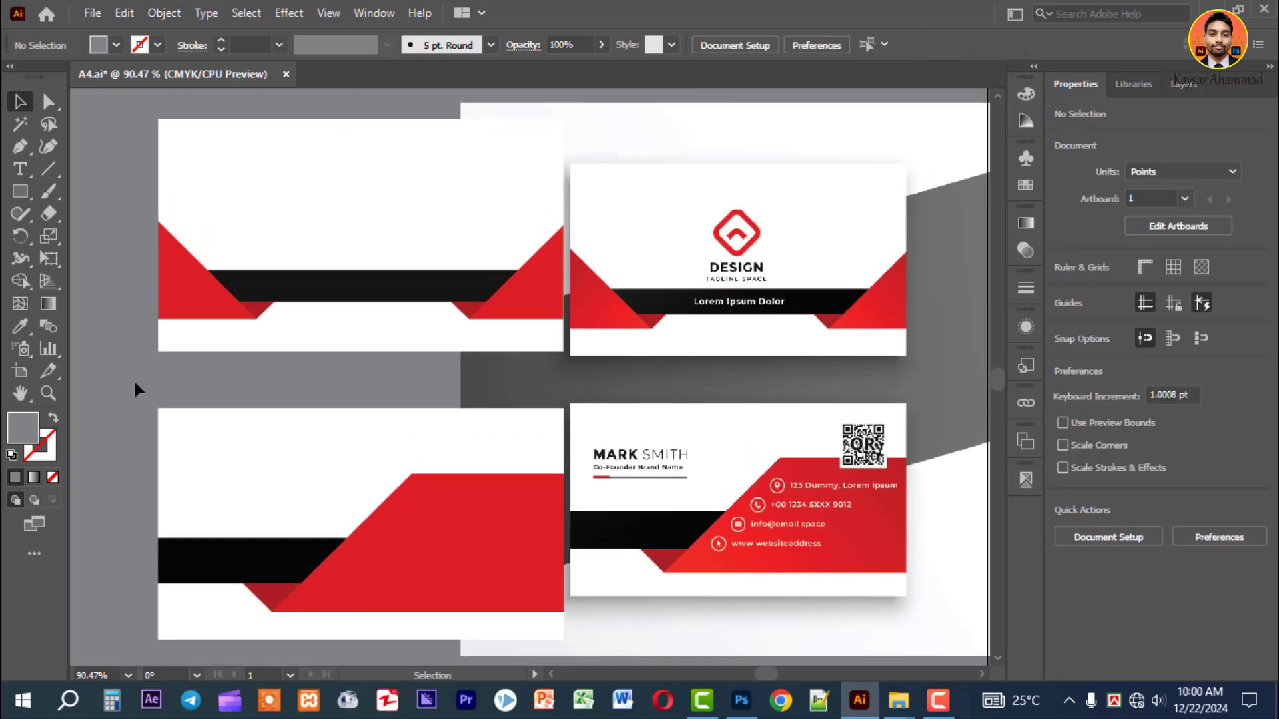
drag(551, 389, 537, 386)
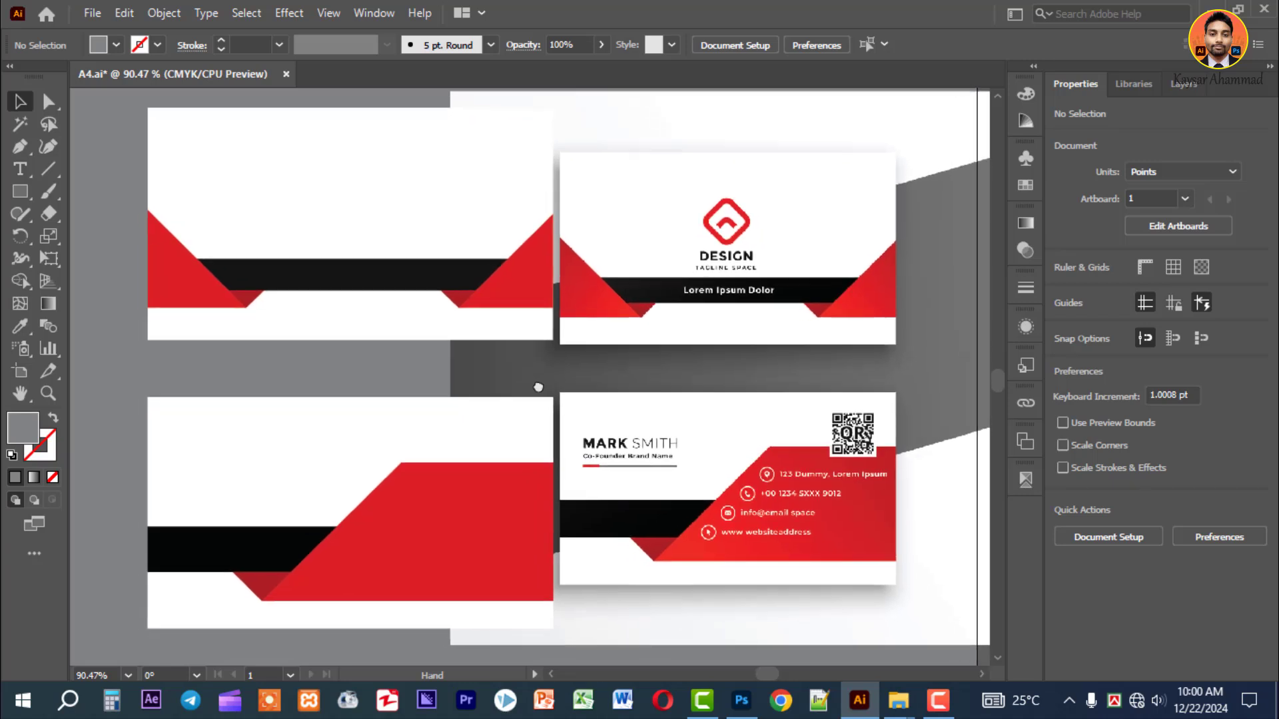
click(549, 400)
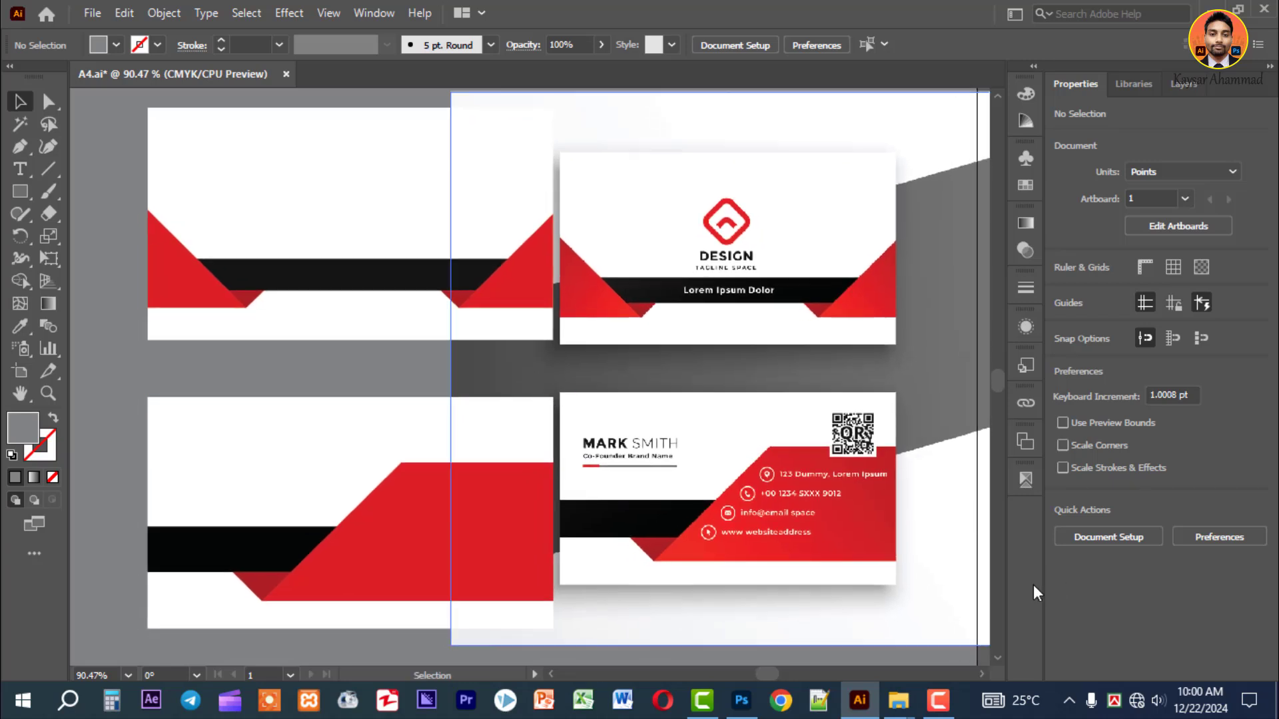